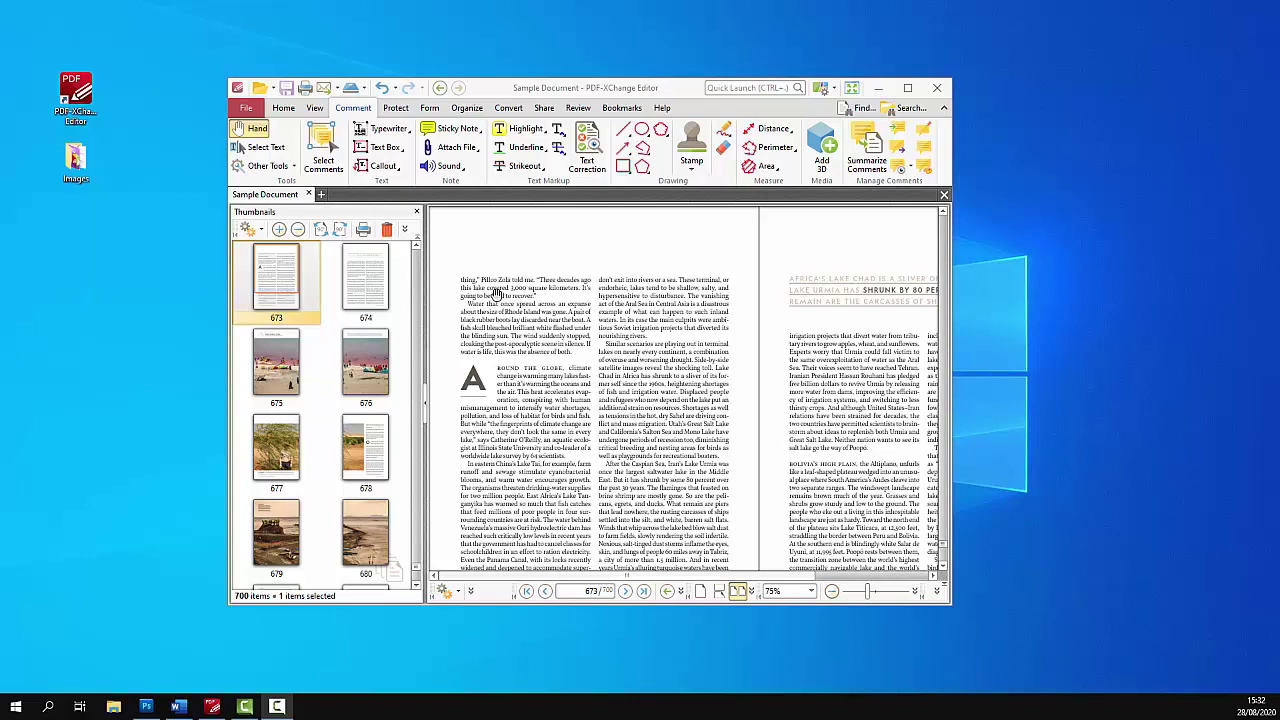
# Step: Add typewriter text 'Sample Text' above the page text and move it to the right column's top
pyautogui.click(380, 129)
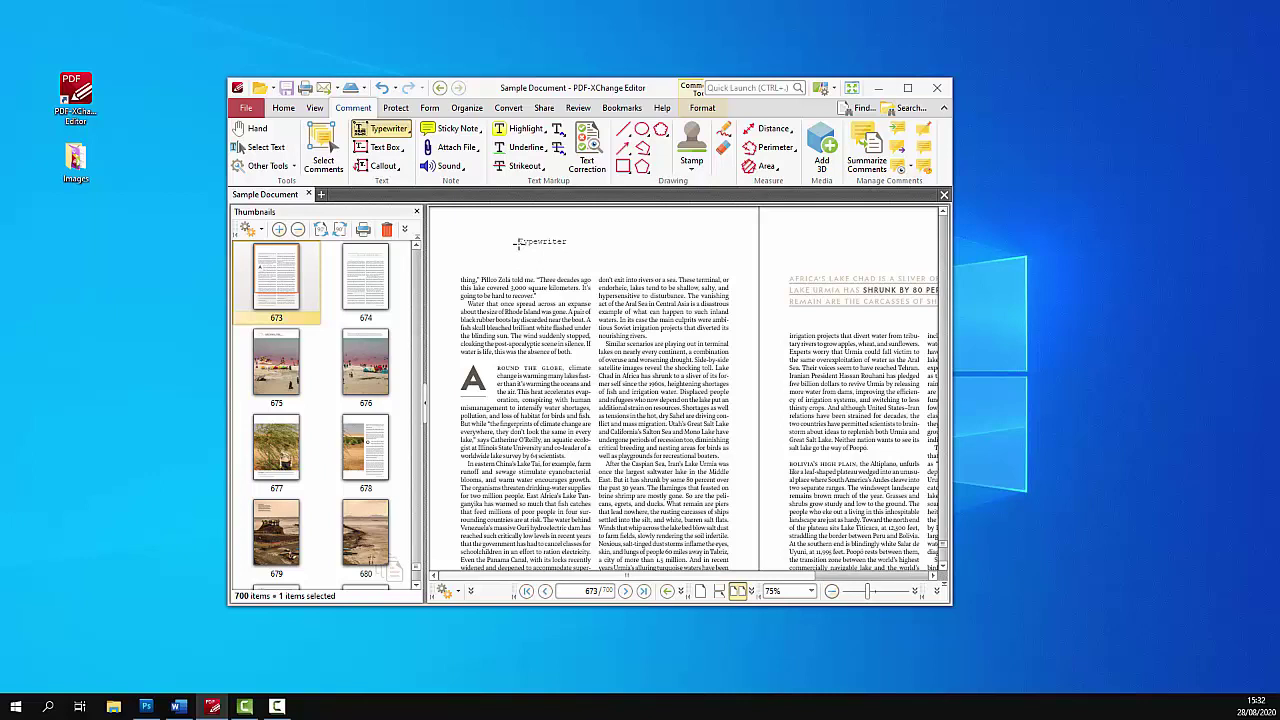
pyautogui.click(519, 242)
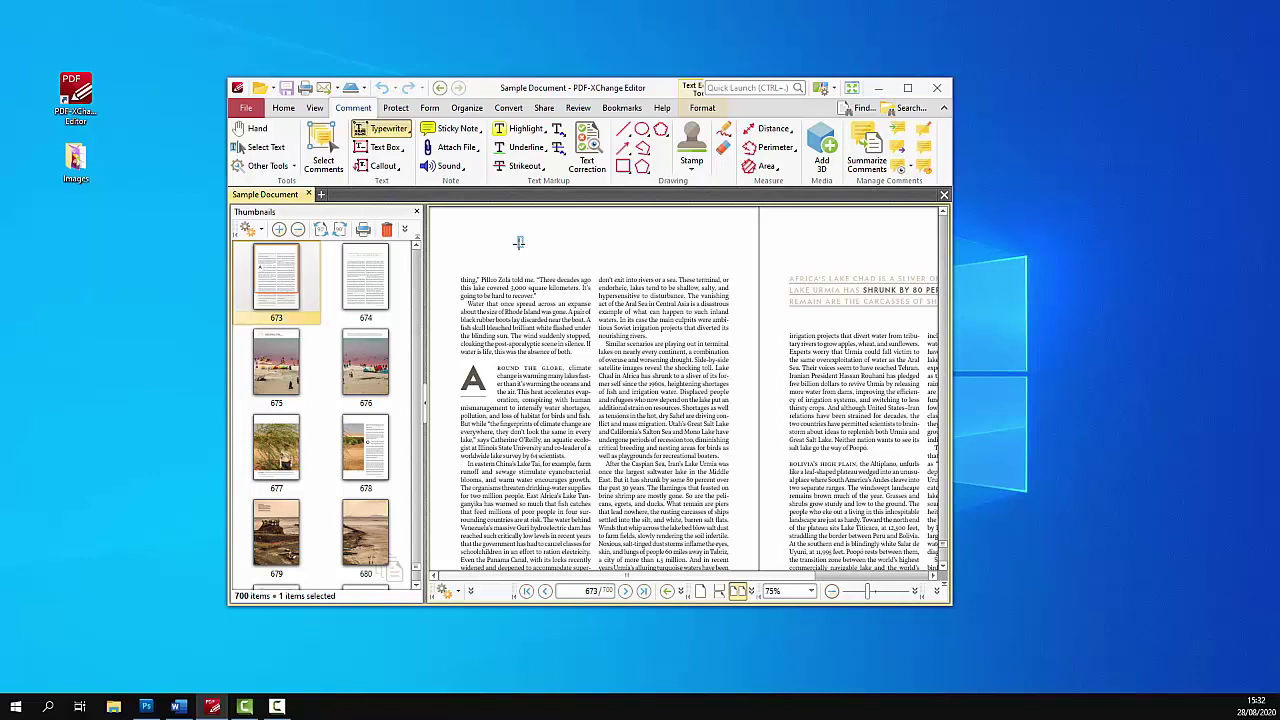
pyautogui.write('Sample Text')
pyautogui.click(323, 150)
pyautogui.click(545, 242)
pyautogui.moveTo(545, 242); pyautogui.dragTo(632, 237)
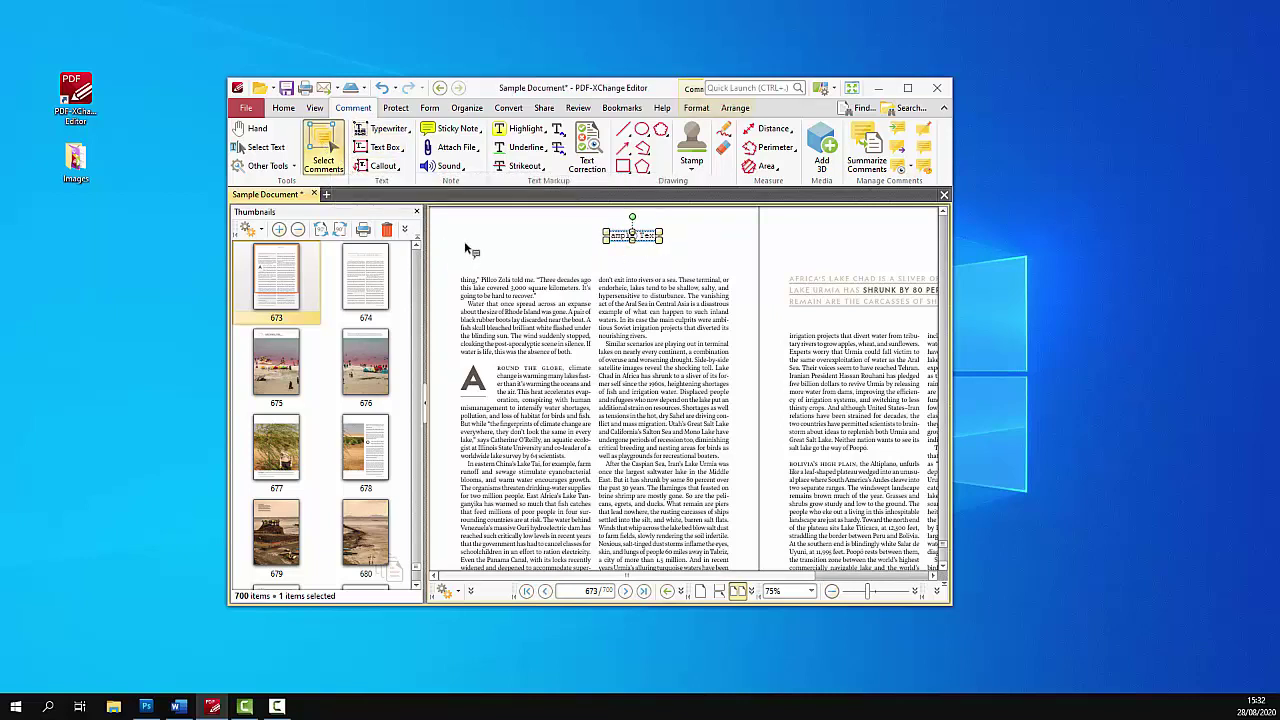
# Step: Add a text box reading 'Sample Text' at the top left of the page
pyautogui.press('x')
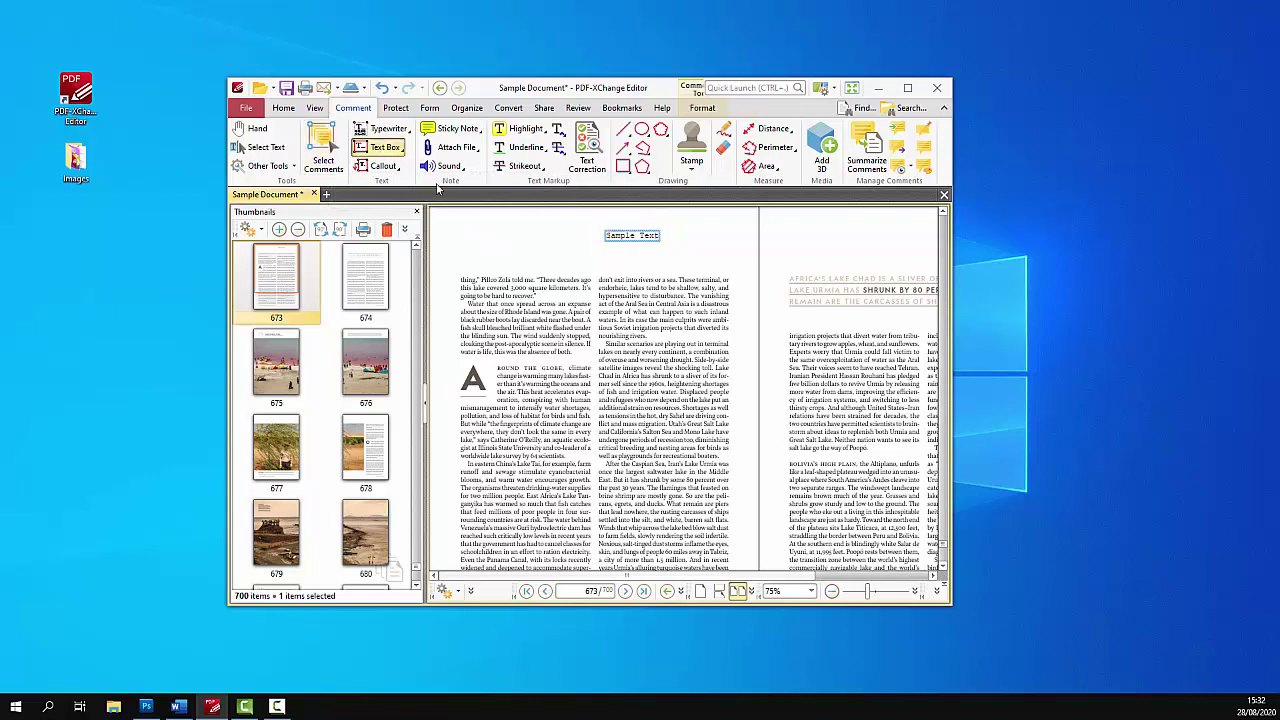
pyautogui.click(478, 237)
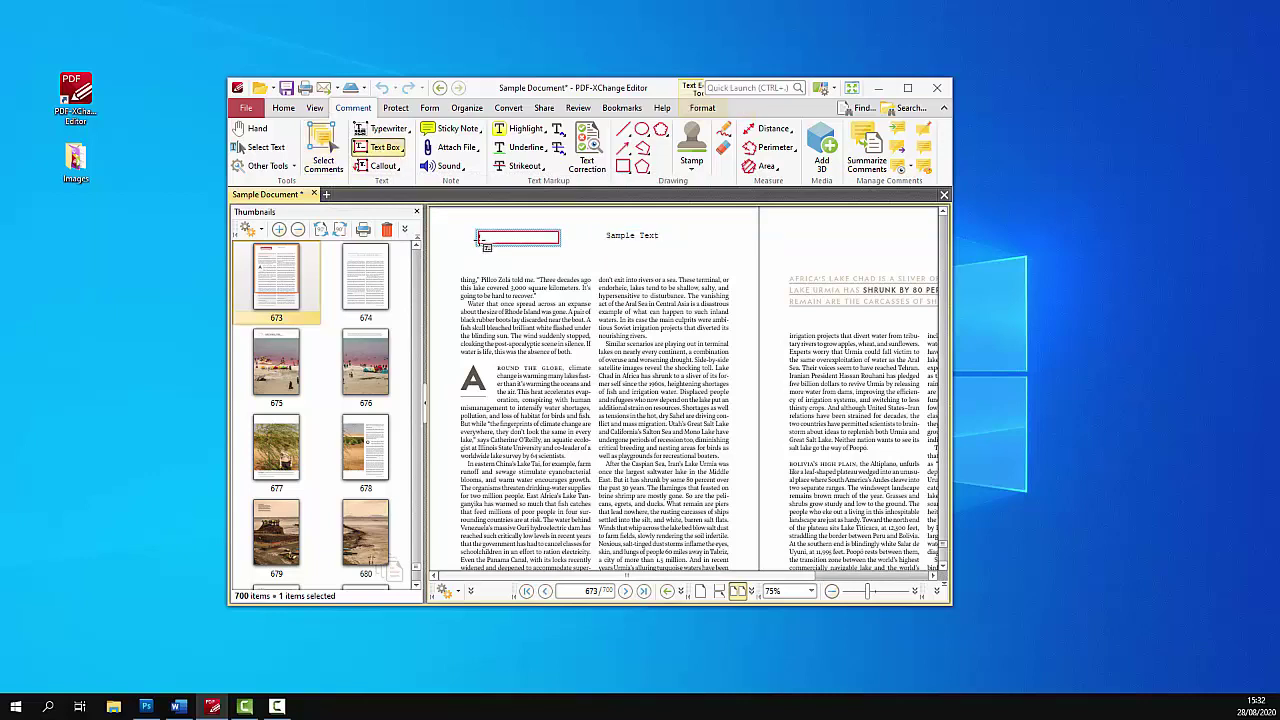
pyautogui.write('Sample Text')
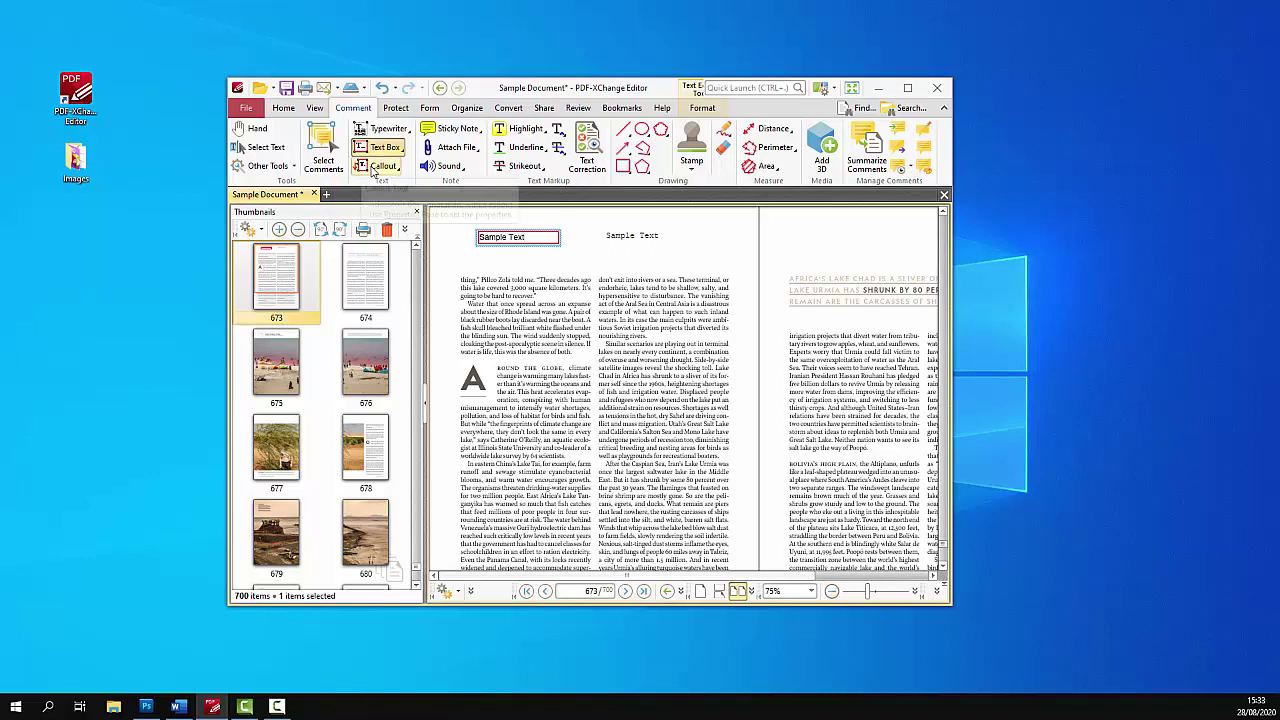
# Step: Draw a callout box below the typewriter text and type 'Sample Text' in it
pyautogui.click(374, 169)
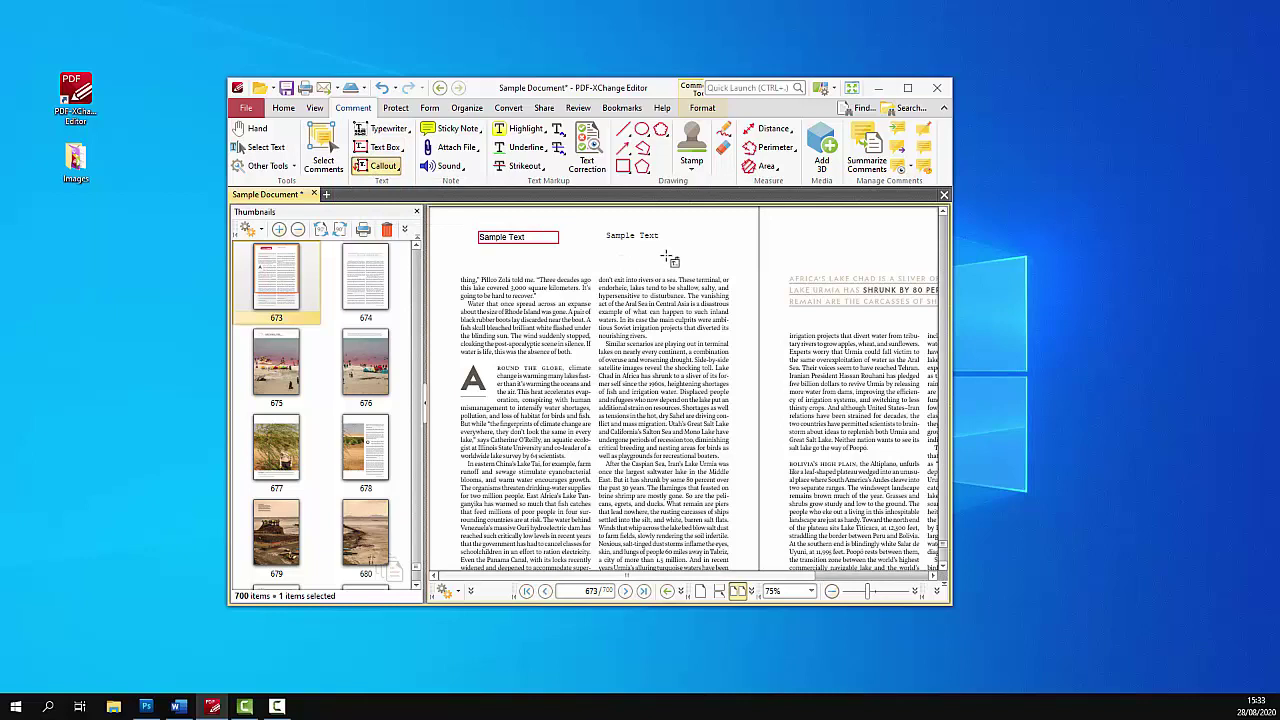
pyautogui.moveTo(668, 257); pyautogui.dragTo(712, 268)
pyautogui.write('Sample Text')
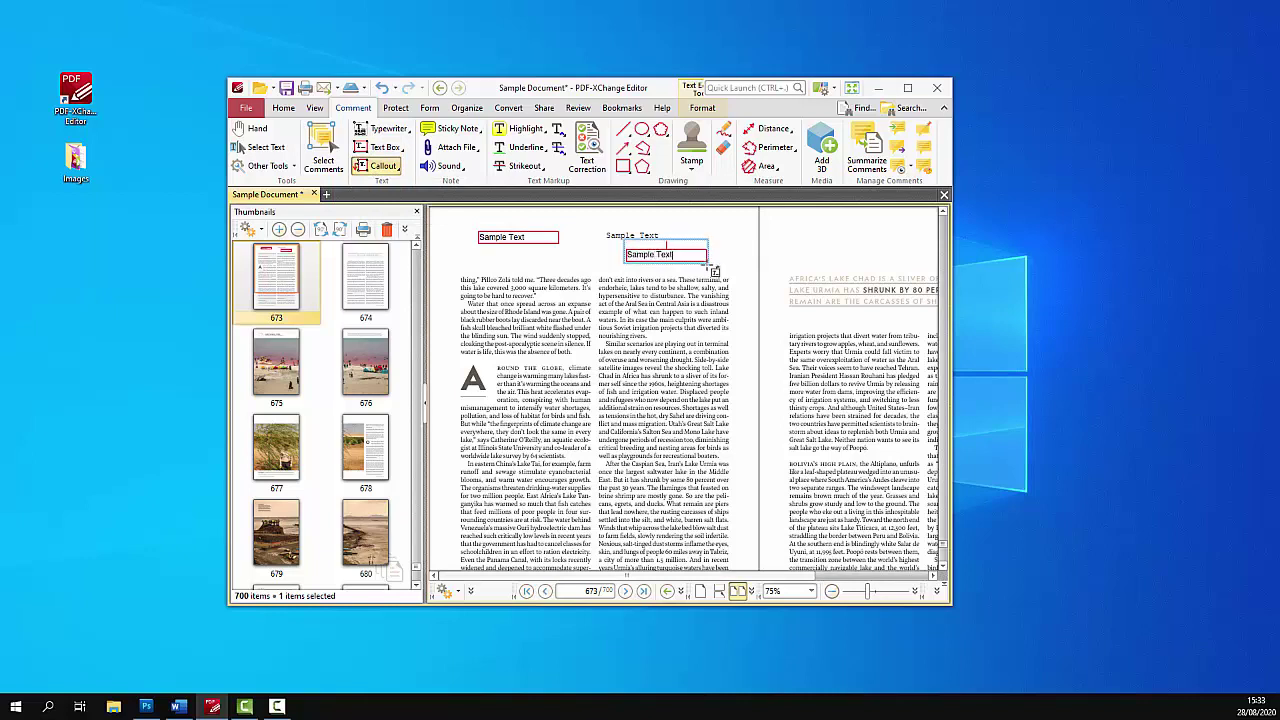
# Step: Move the callout left under the text box and point its arrow down into the left column
pyautogui.click(326, 170)
pyautogui.moveTo(663, 262); pyautogui.dragTo(540, 266)
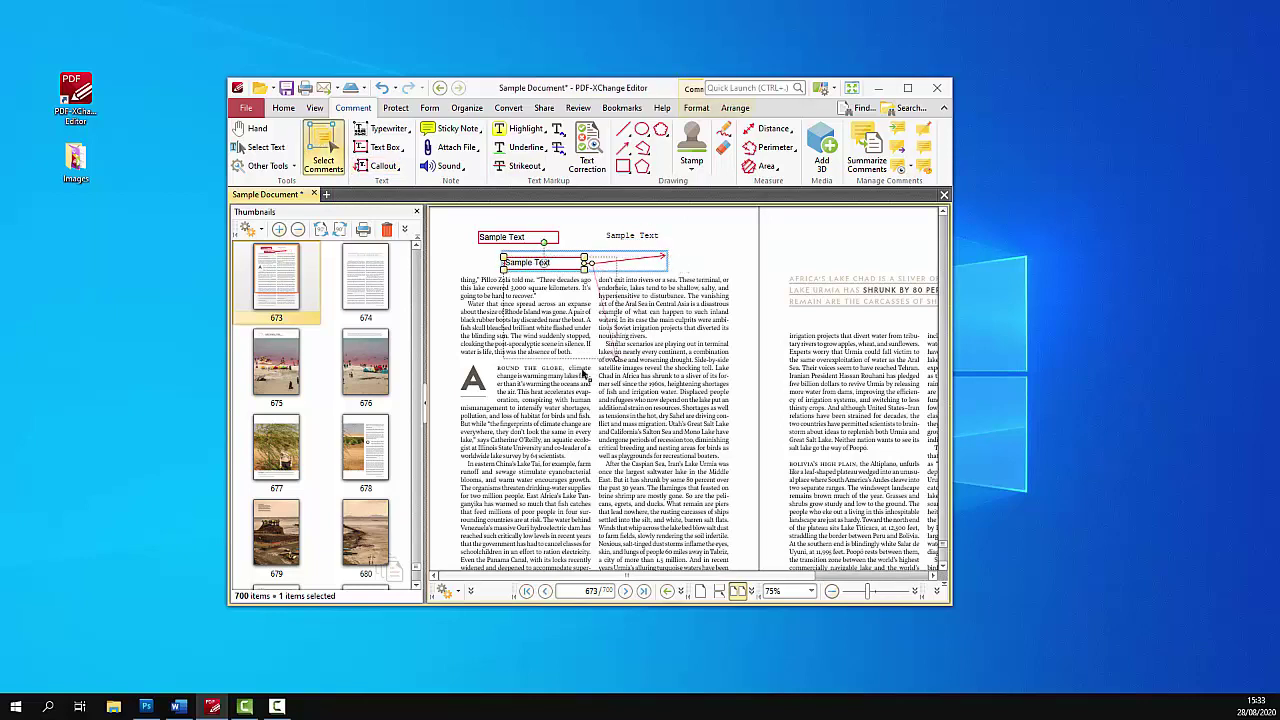
pyautogui.moveTo(584, 375); pyautogui.dragTo(491, 366)
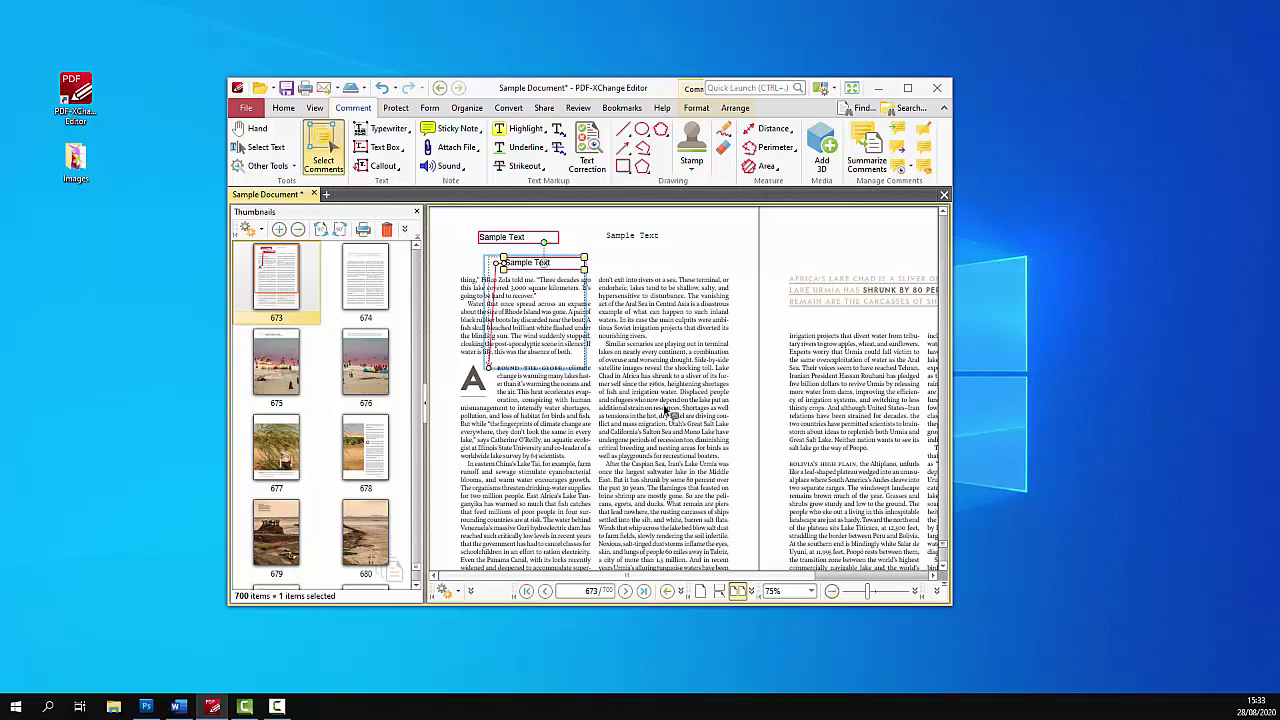
pyautogui.click(252, 129)
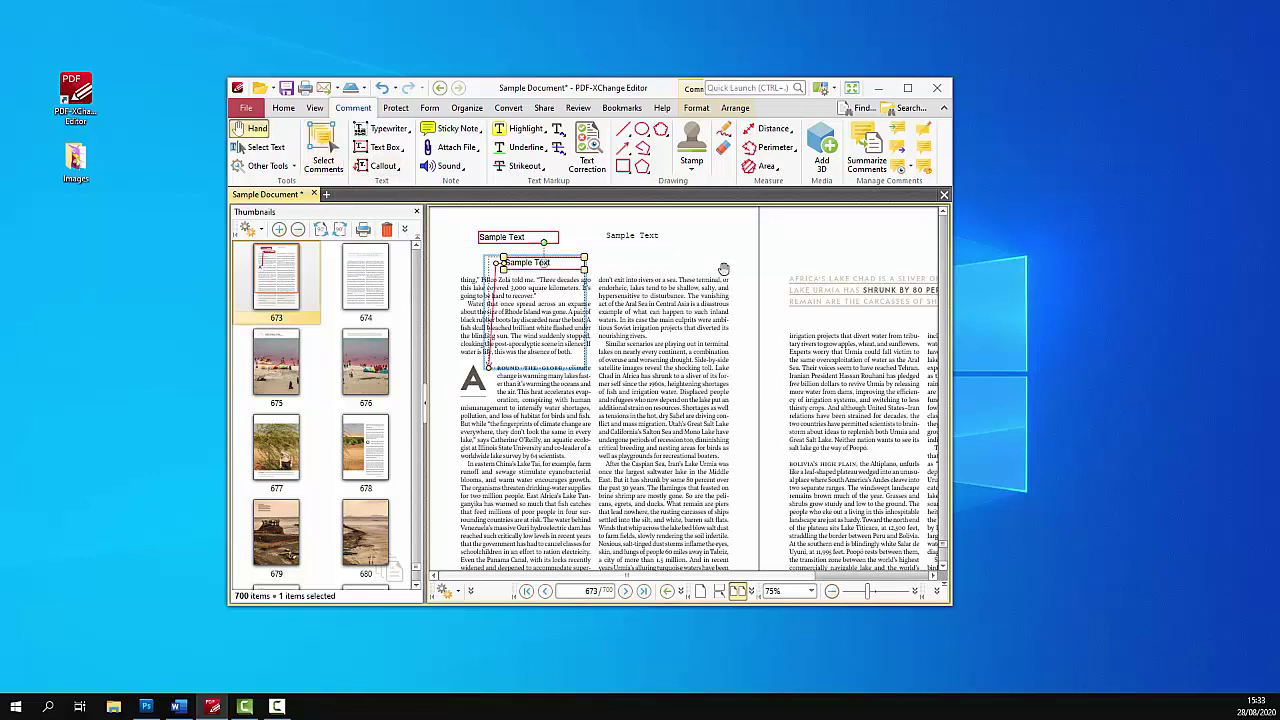
pyautogui.click(725, 265)
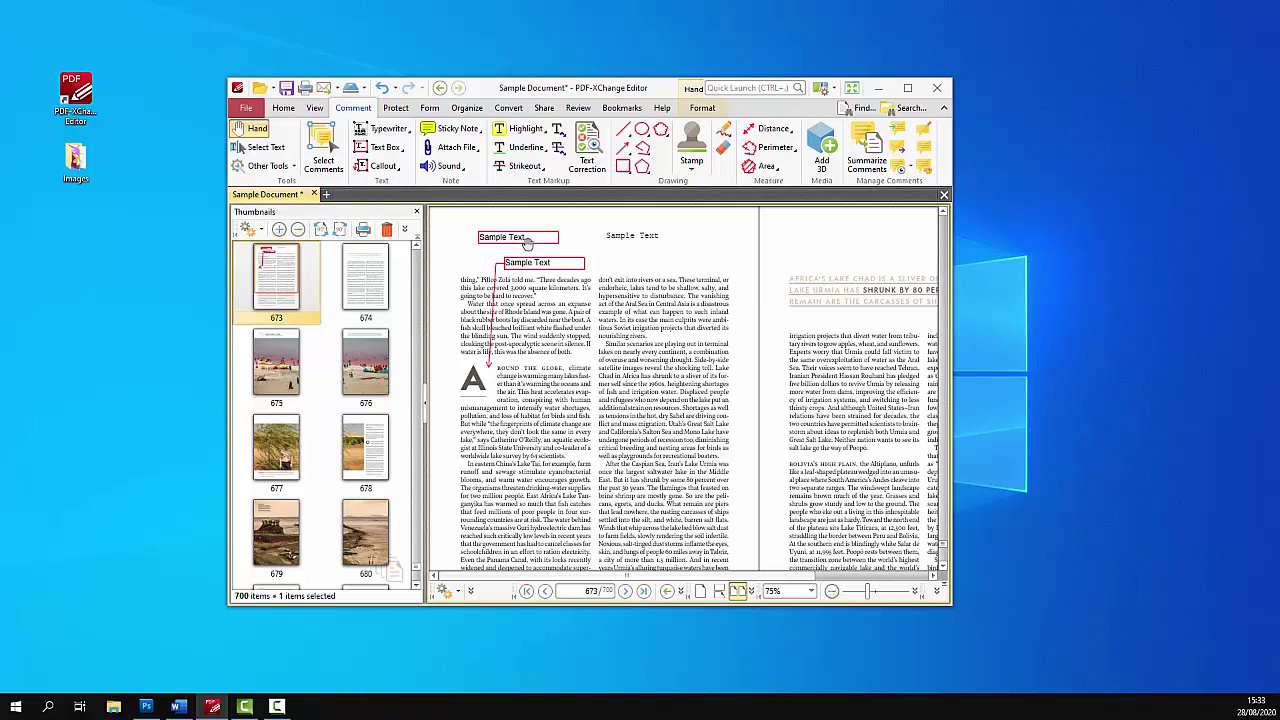
# Step: Apply the Red Cloudy style to the callout, trying a 6 pt border width and undoing it
pyautogui.click(322, 152)
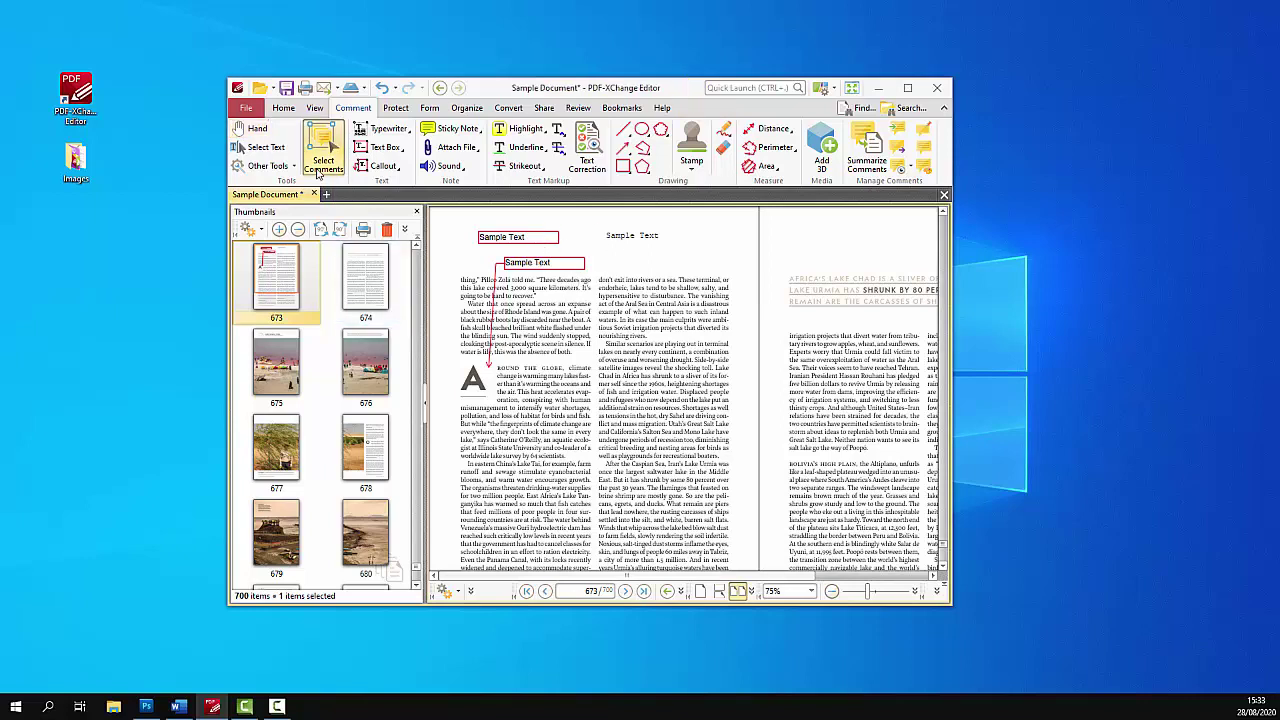
pyautogui.click(540, 266)
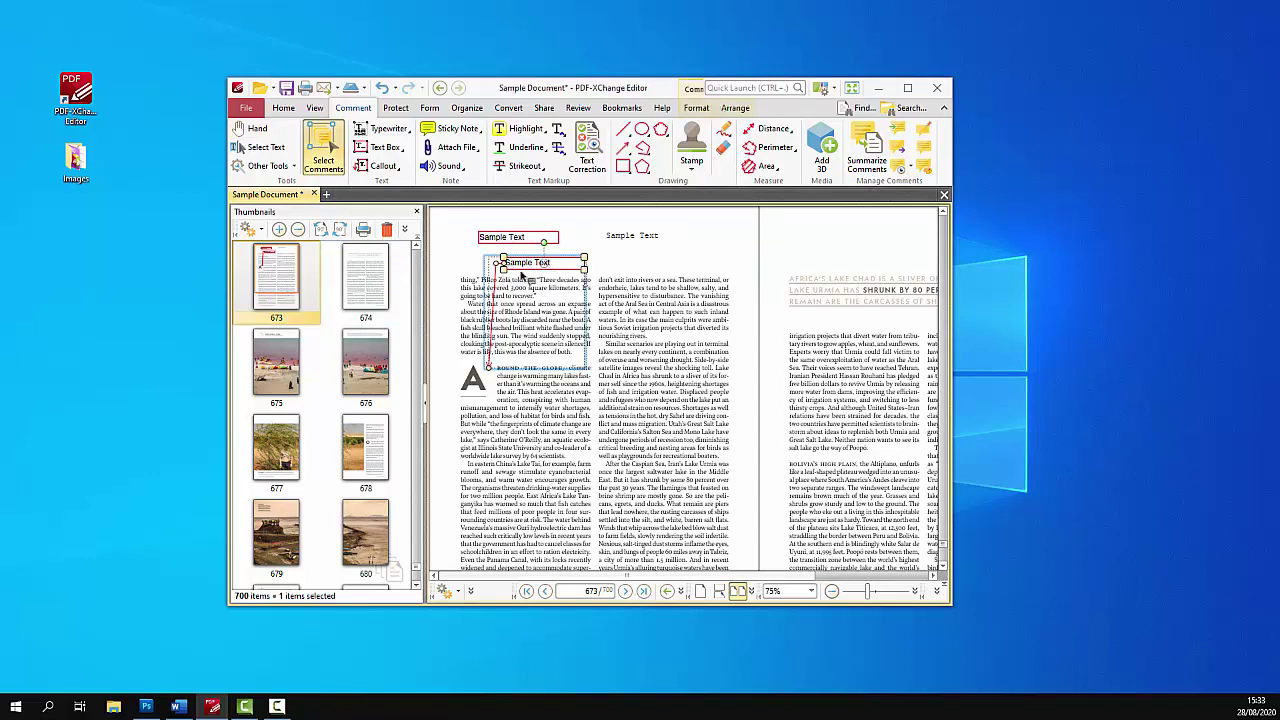
pyautogui.click(696, 108)
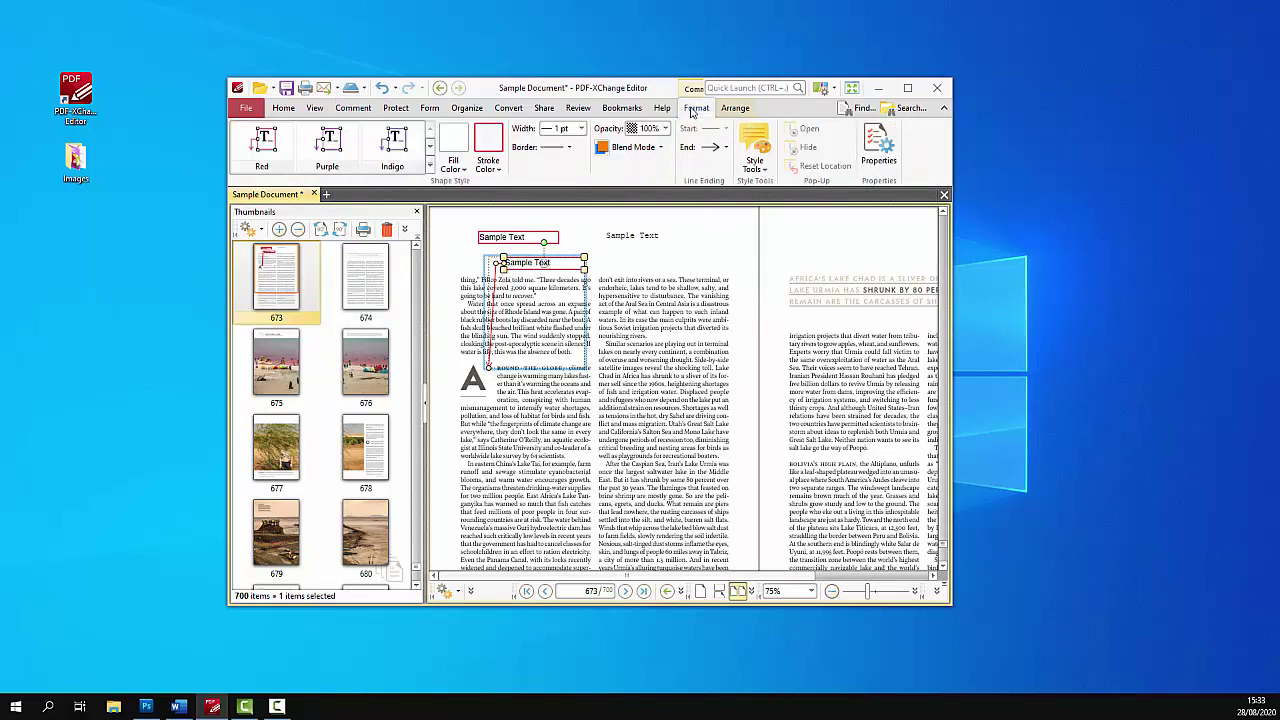
pyautogui.scroll(-2, 318, 150)
pyautogui.click(322, 150)
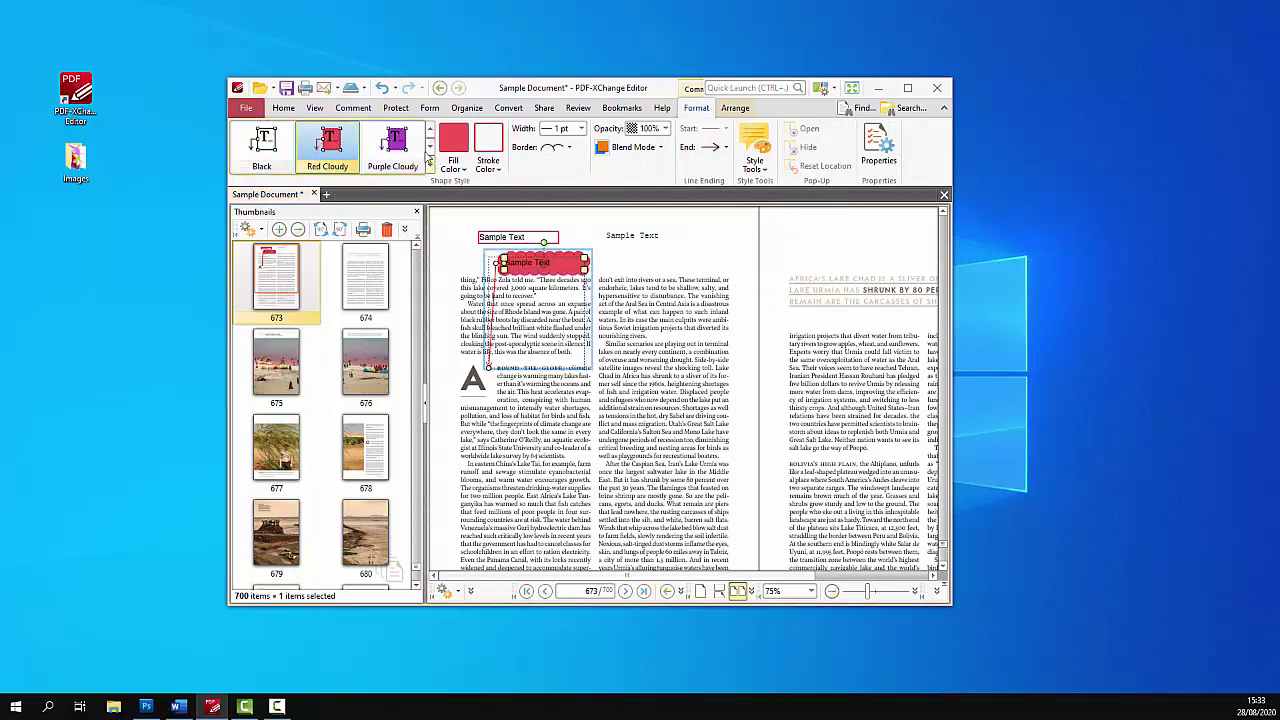
pyautogui.click(581, 129)
pyautogui.click(561, 204)
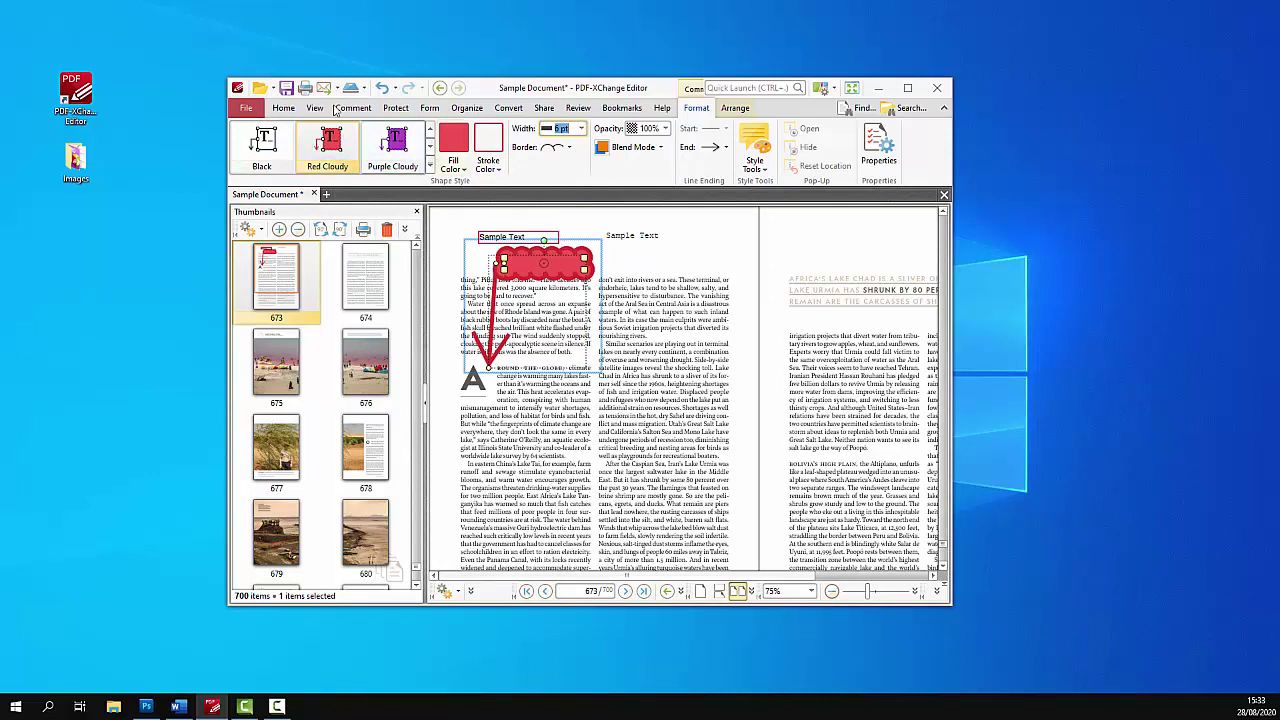
pyautogui.click(381, 89)
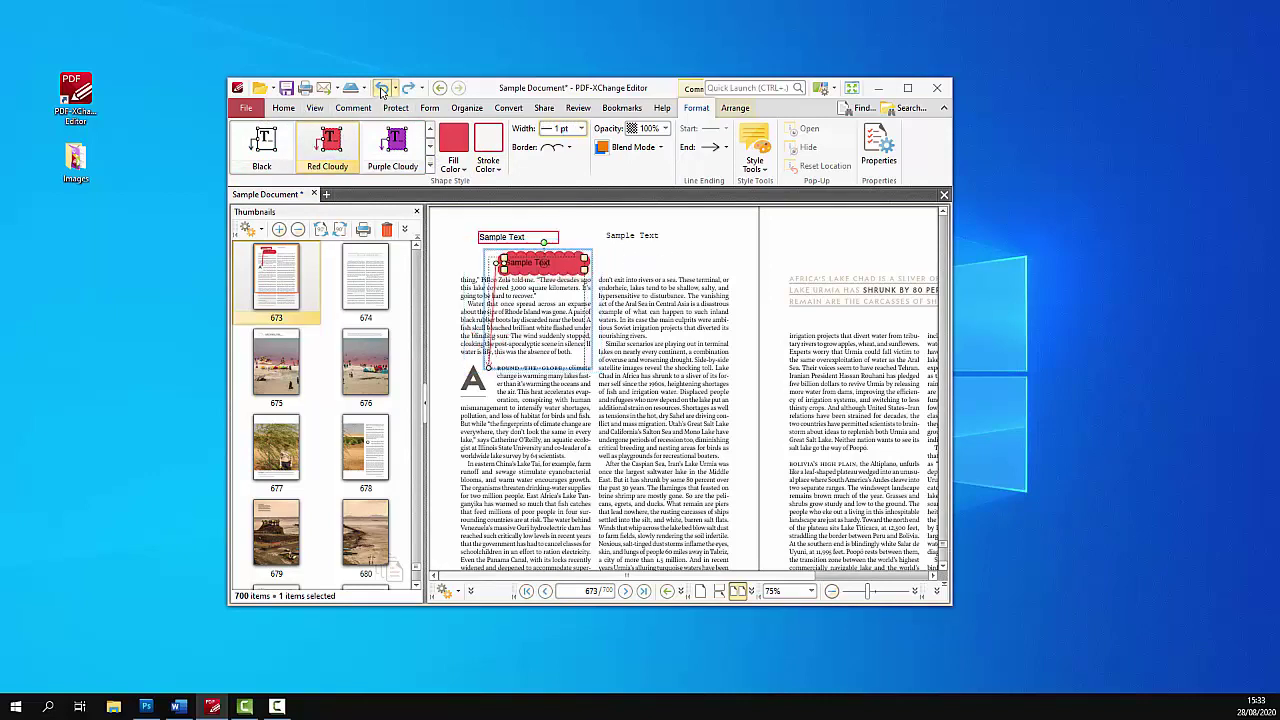
# Step: Style the typewriter text with the Indigo preset, a green fill and a 3 pt dashed border
pyautogui.click(634, 234)
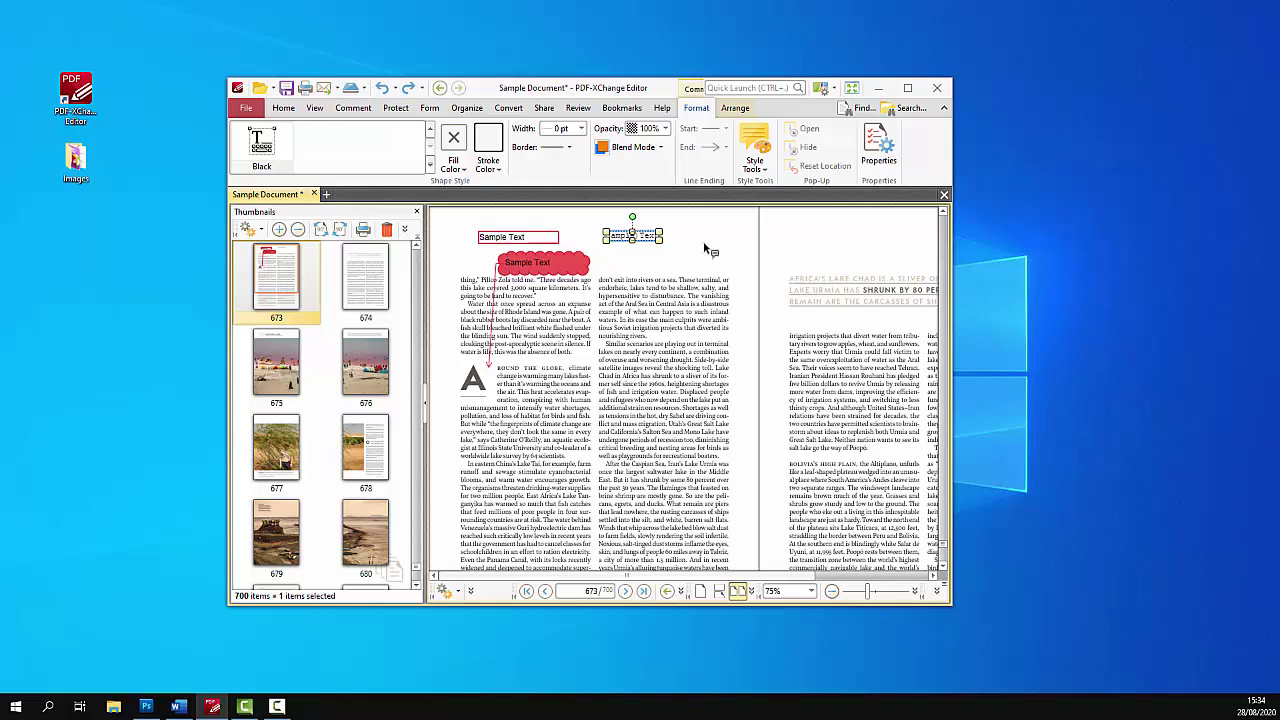
pyautogui.click(431, 165)
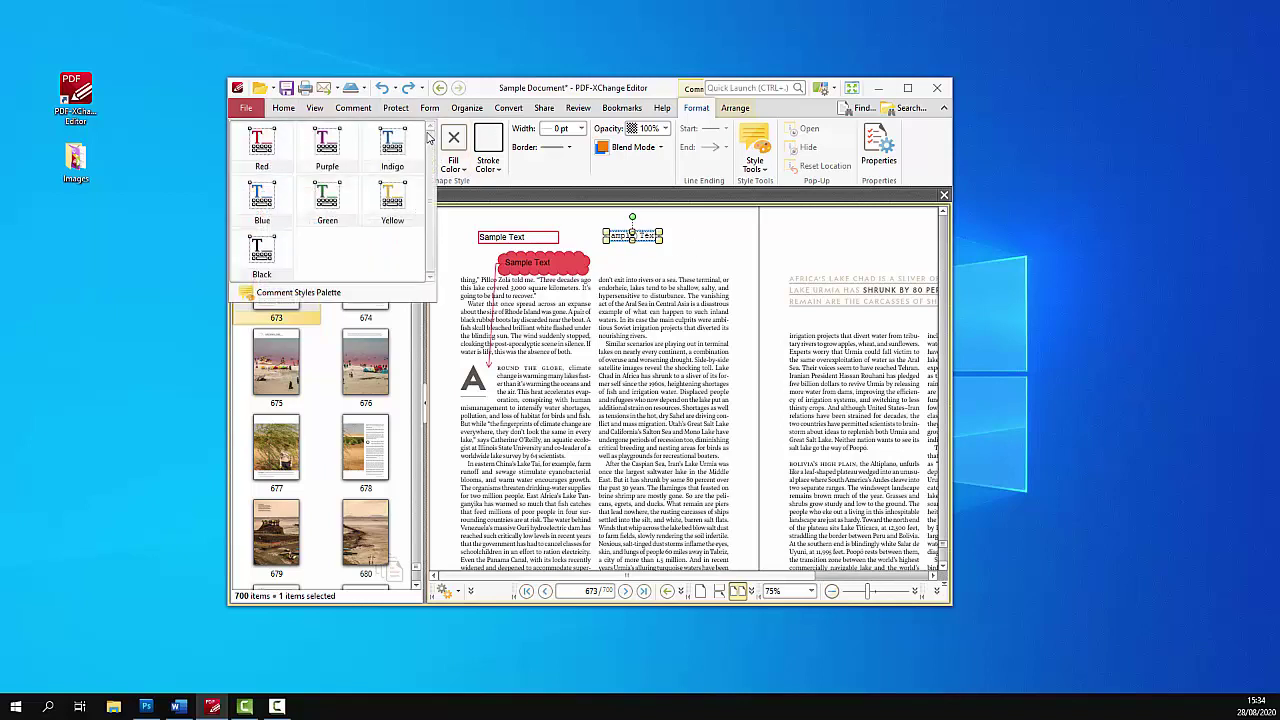
pyautogui.click(404, 146)
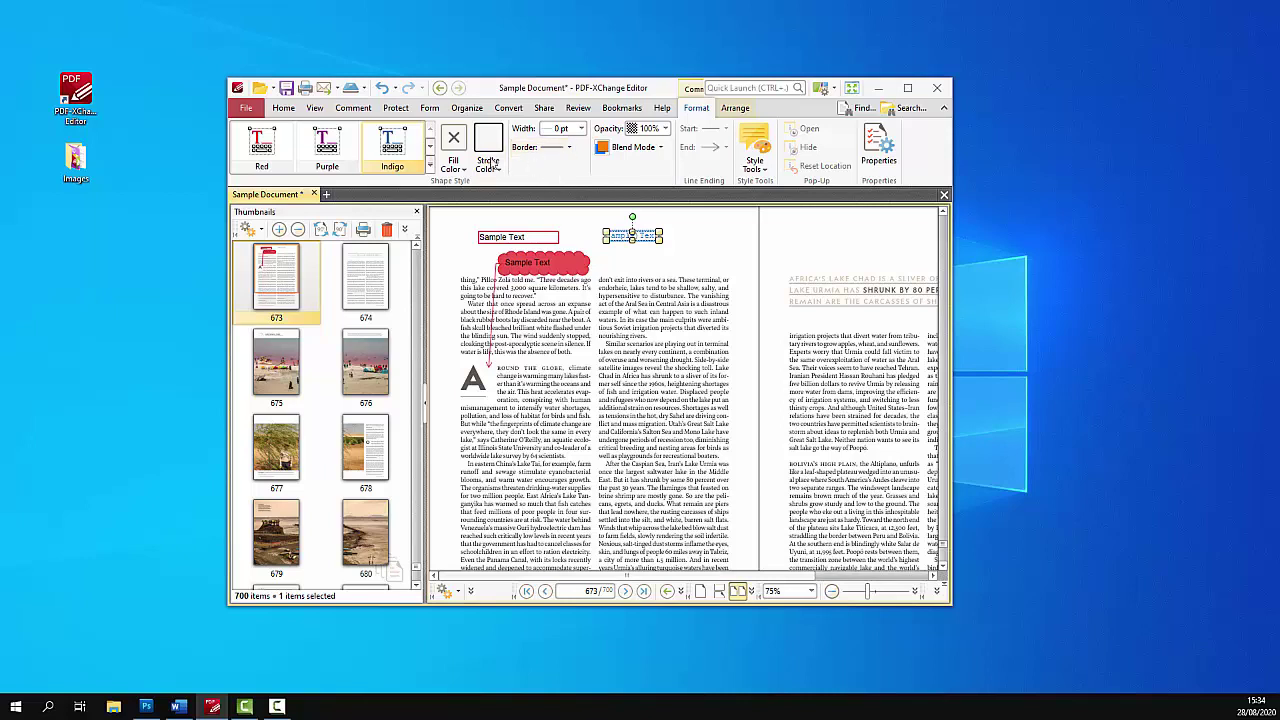
pyautogui.click(452, 143)
pyautogui.click(476, 256)
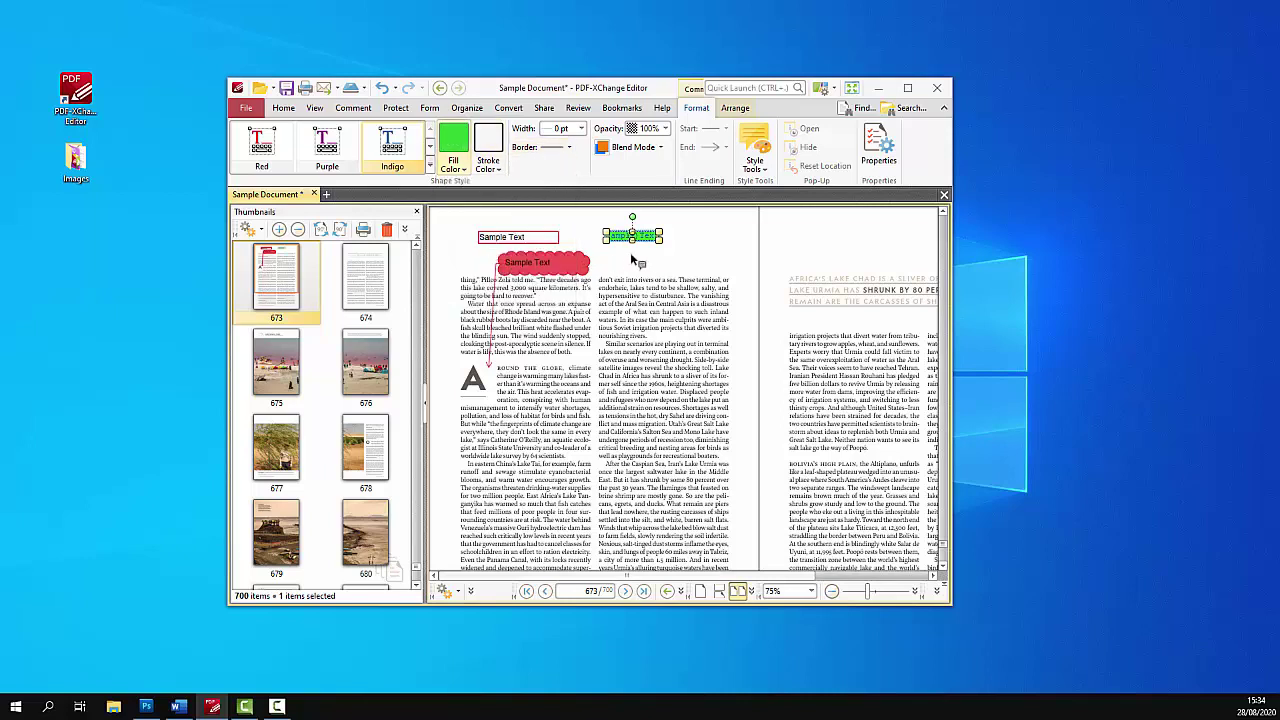
pyautogui.click(580, 128)
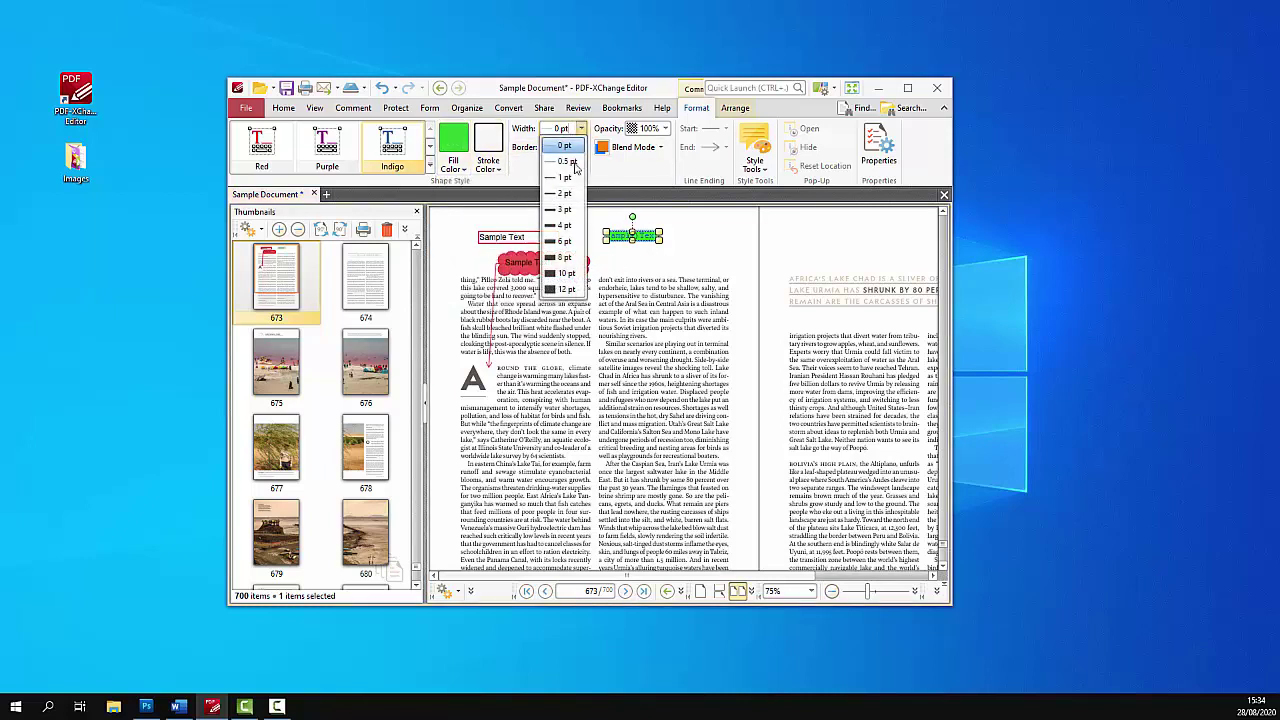
pyautogui.click(566, 212)
pyautogui.click(562, 147)
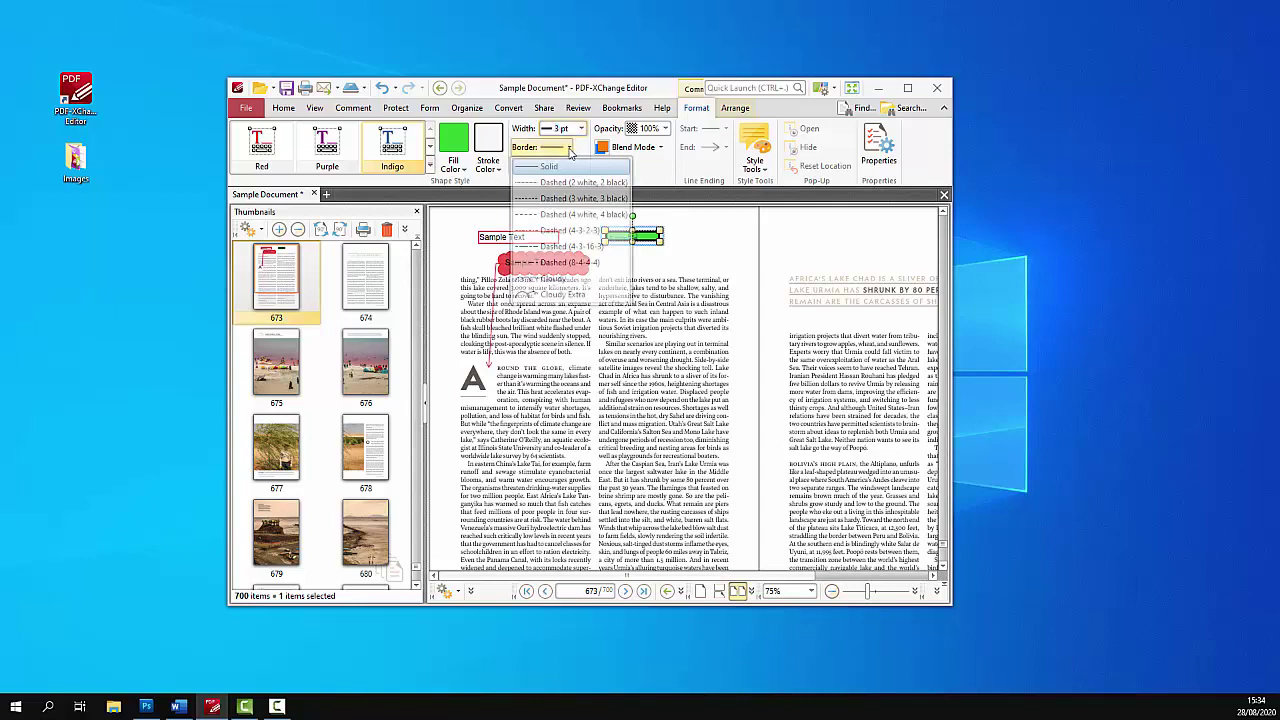
pyautogui.click(560, 226)
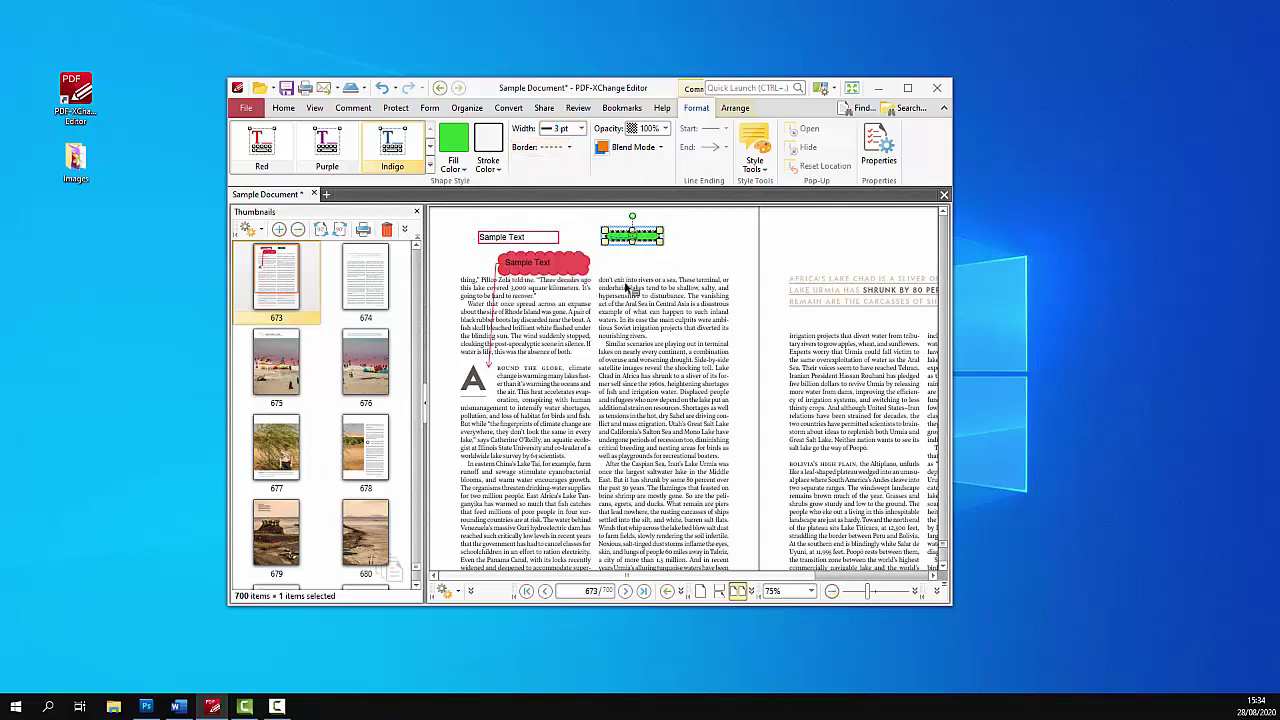
pyautogui.click(705, 265)
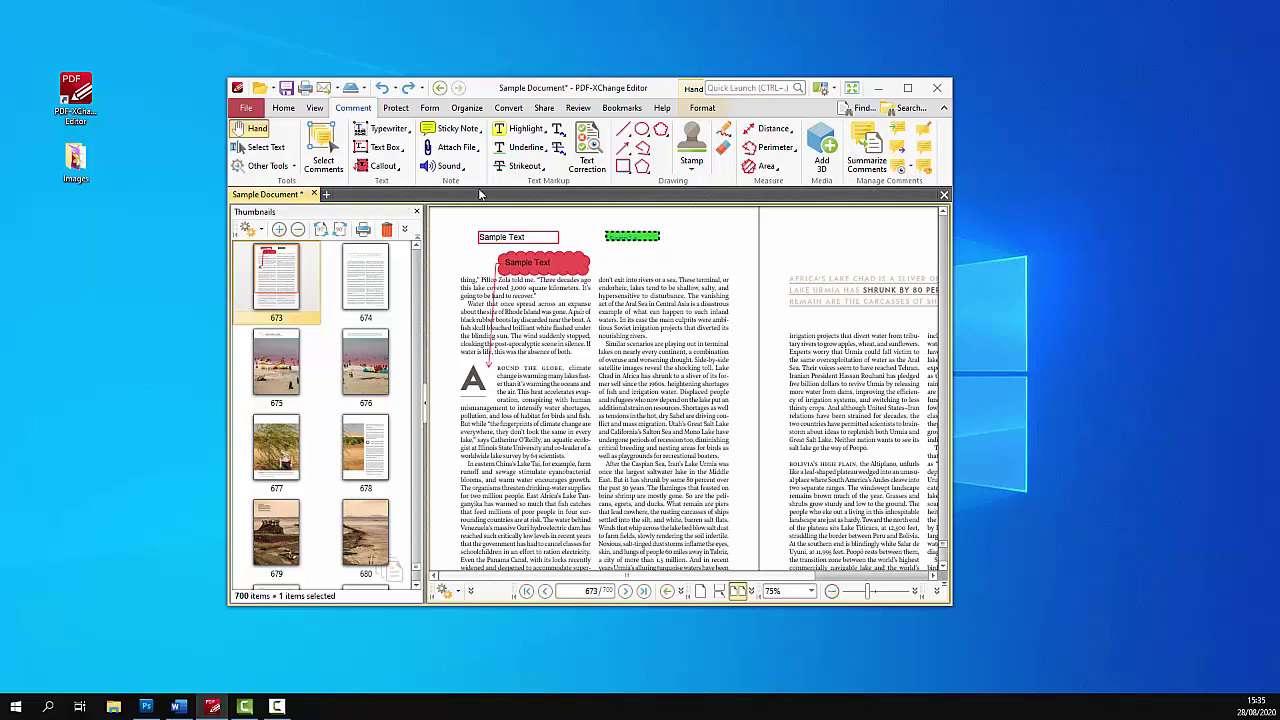
# Step: Place a sticky note at the right column's top with the comment 'Sample Text', then close its popup
pyautogui.click(453, 128)
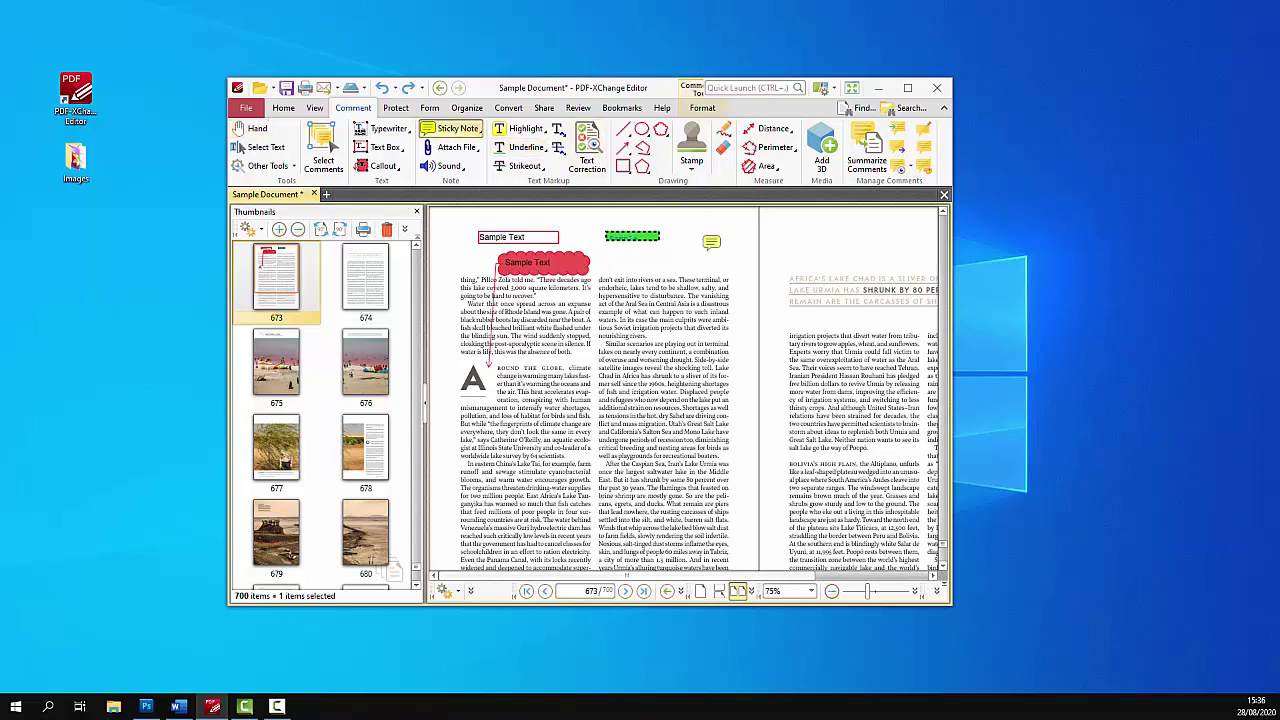
pyautogui.click(713, 230)
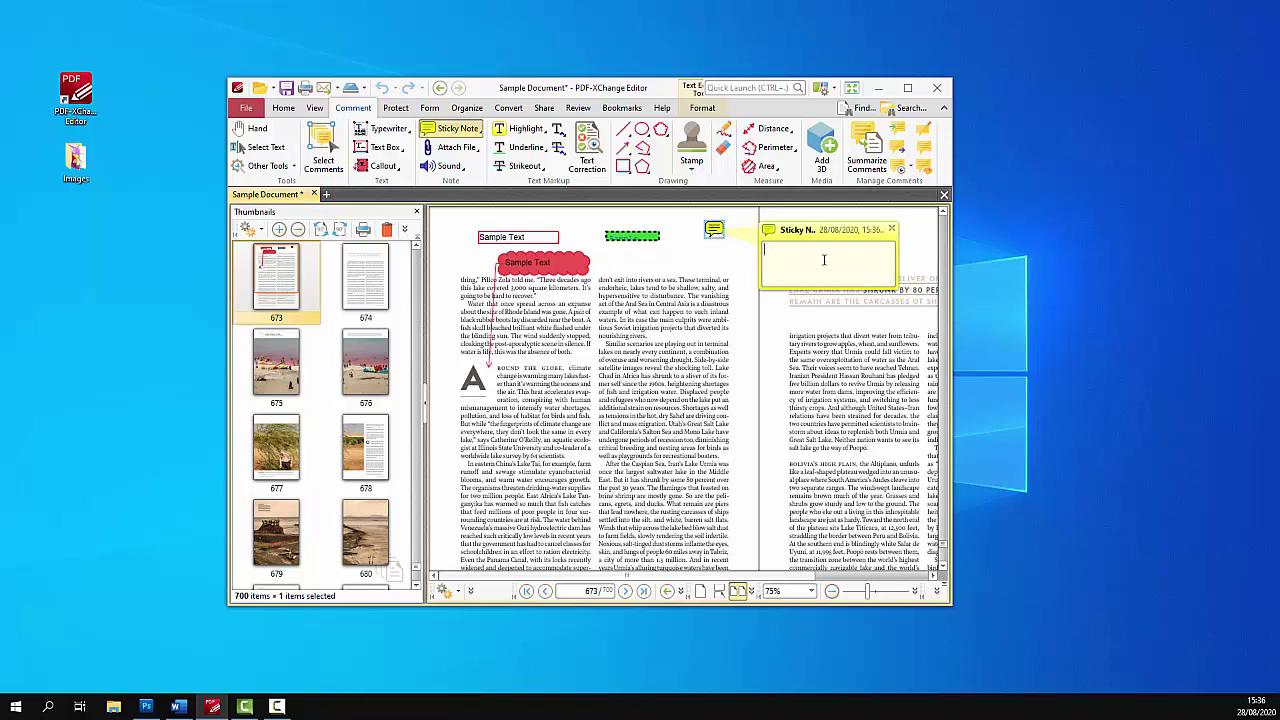
pyautogui.moveTo(812, 229); pyautogui.dragTo(648, 278)
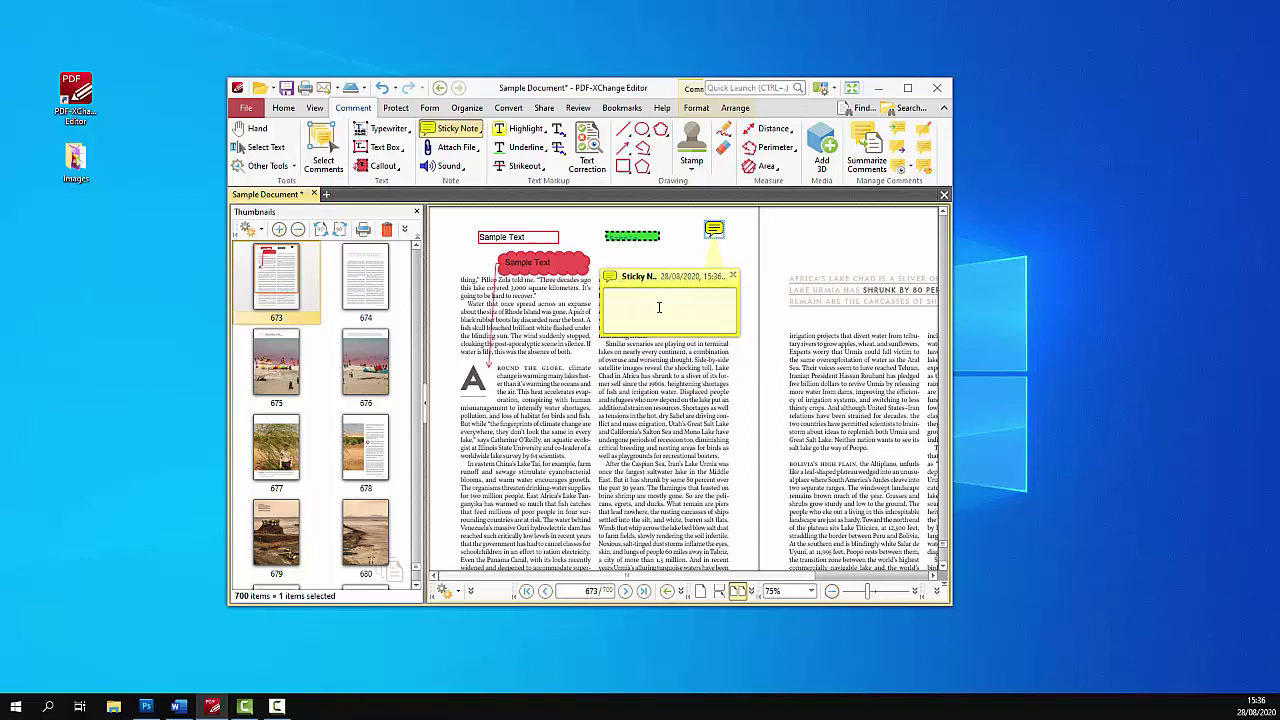
pyautogui.click(668, 300)
pyautogui.write('Sample Text')
pyautogui.click(734, 277)
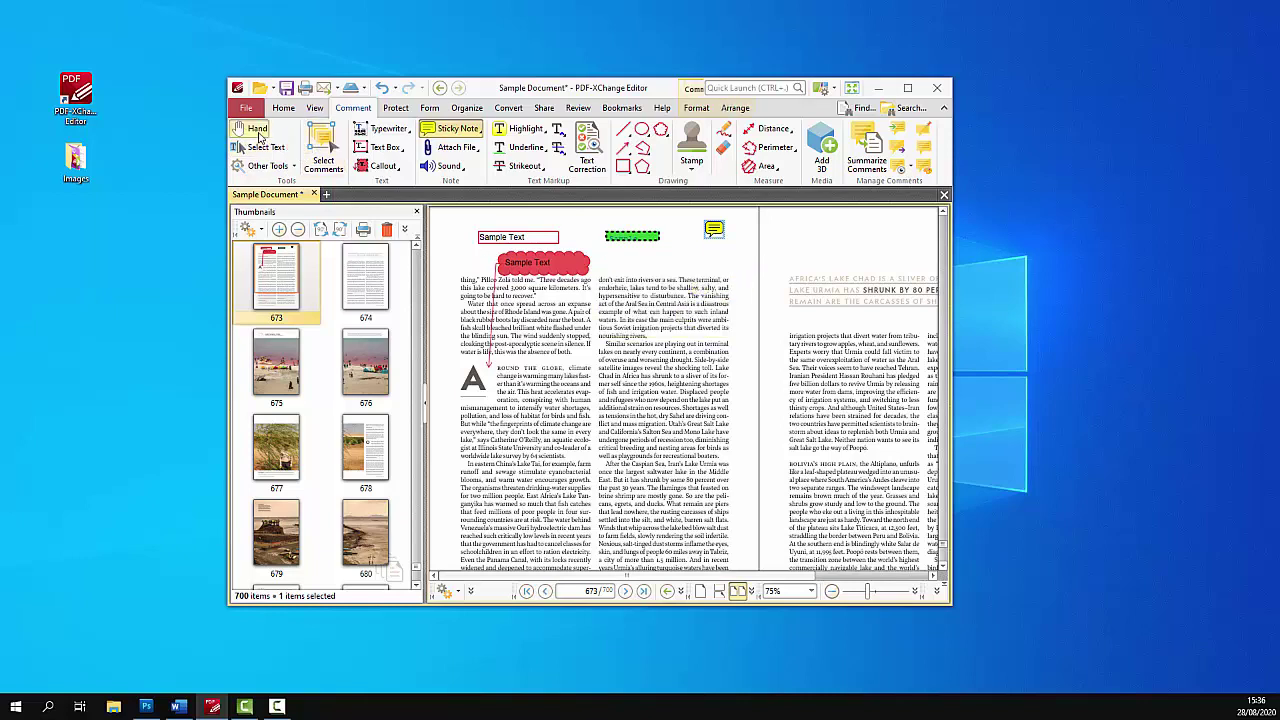
pyautogui.click(257, 130)
pyautogui.moveTo(722, 236)
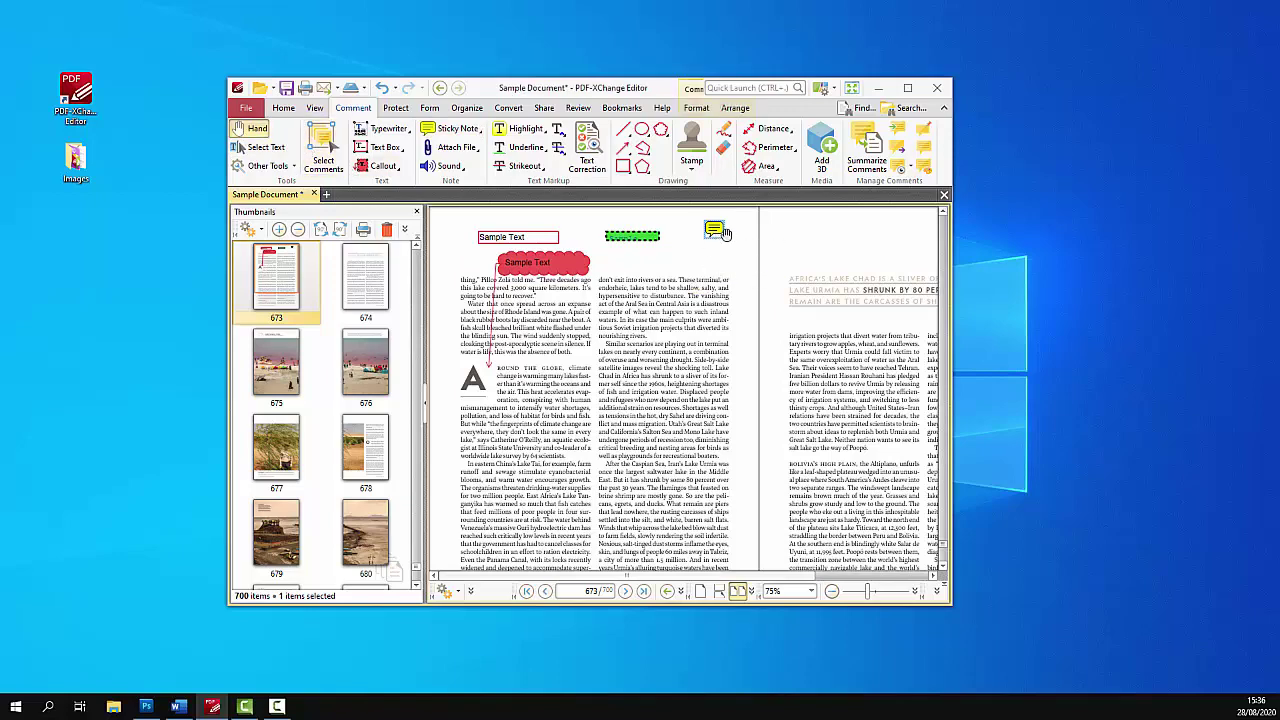
# Step: Open the sticky note's comment window, then add a reply reading 'Sample Text' from its context menu
pyautogui.rightClick(714, 231)
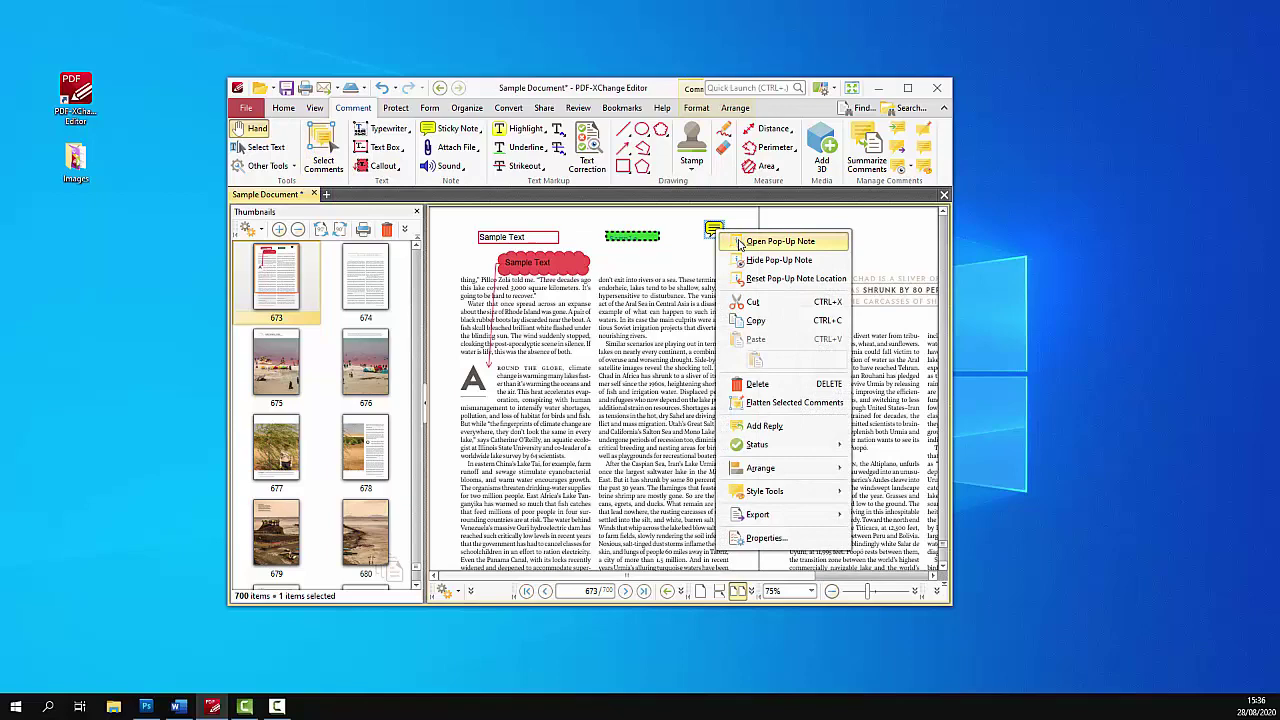
pyautogui.click(740, 244)
pyautogui.moveTo(662, 280); pyautogui.dragTo(674, 268)
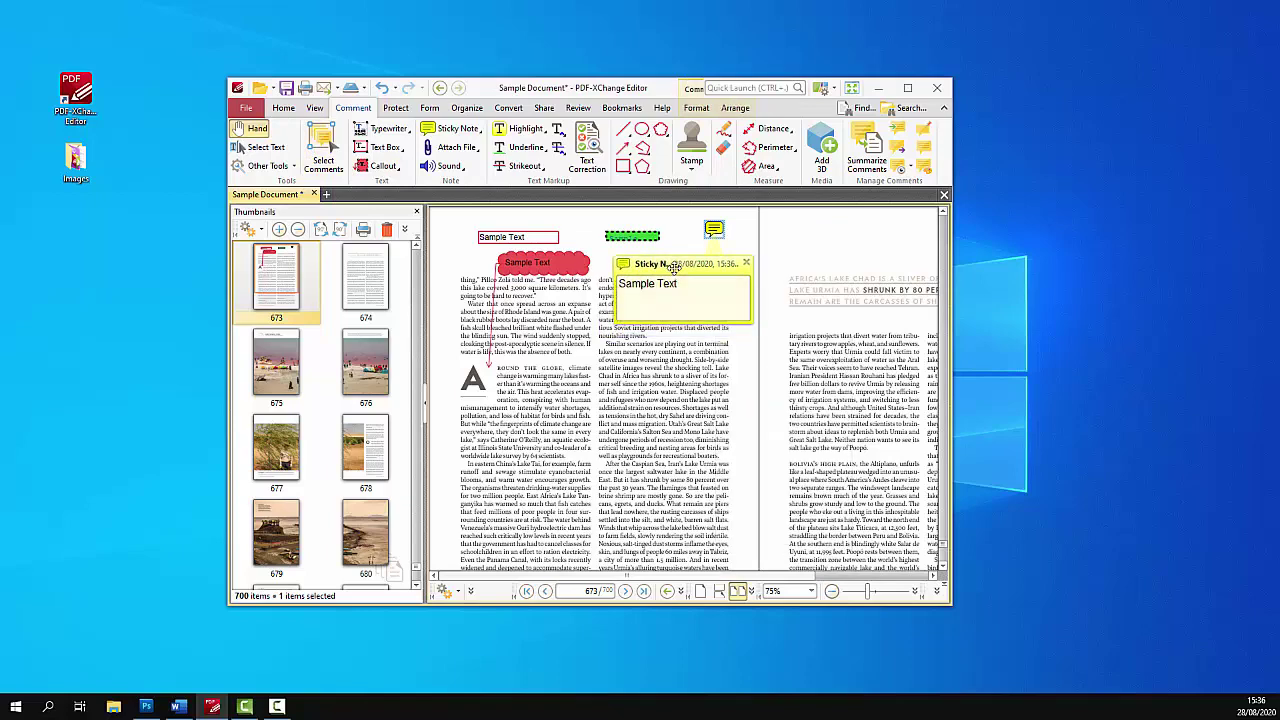
pyautogui.click(746, 263)
pyautogui.rightClick(714, 232)
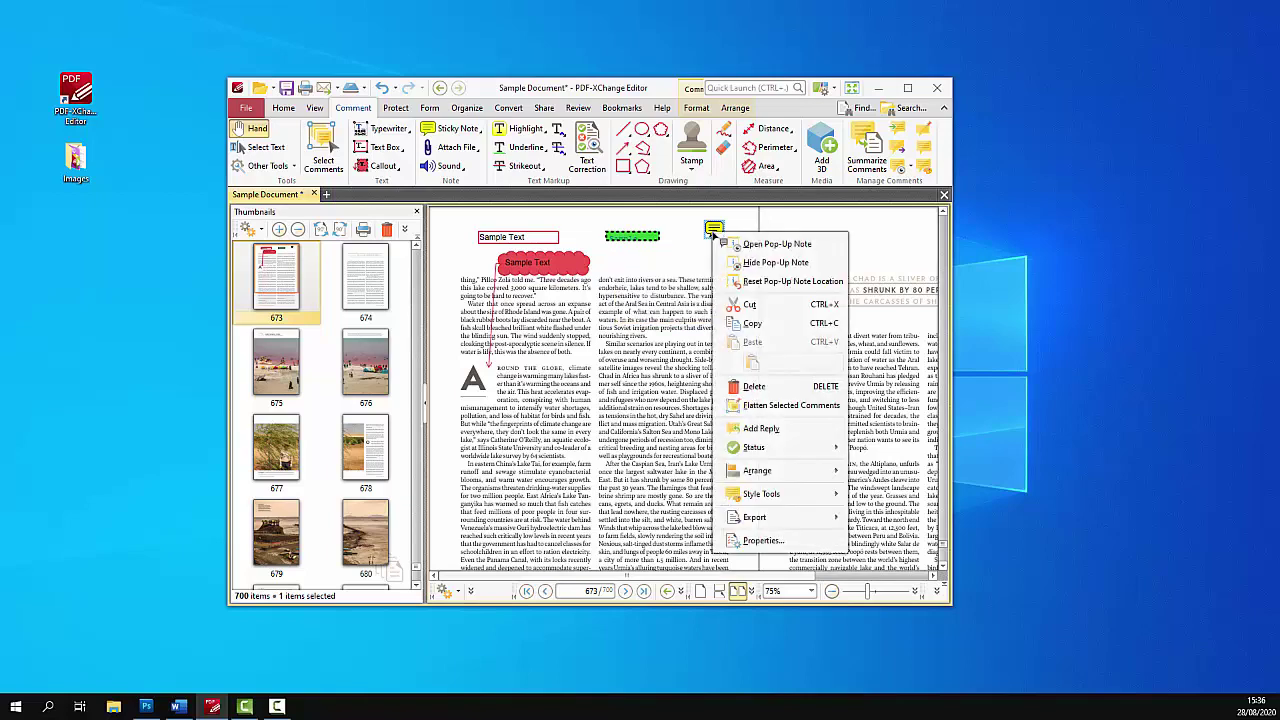
pyautogui.click(761, 429)
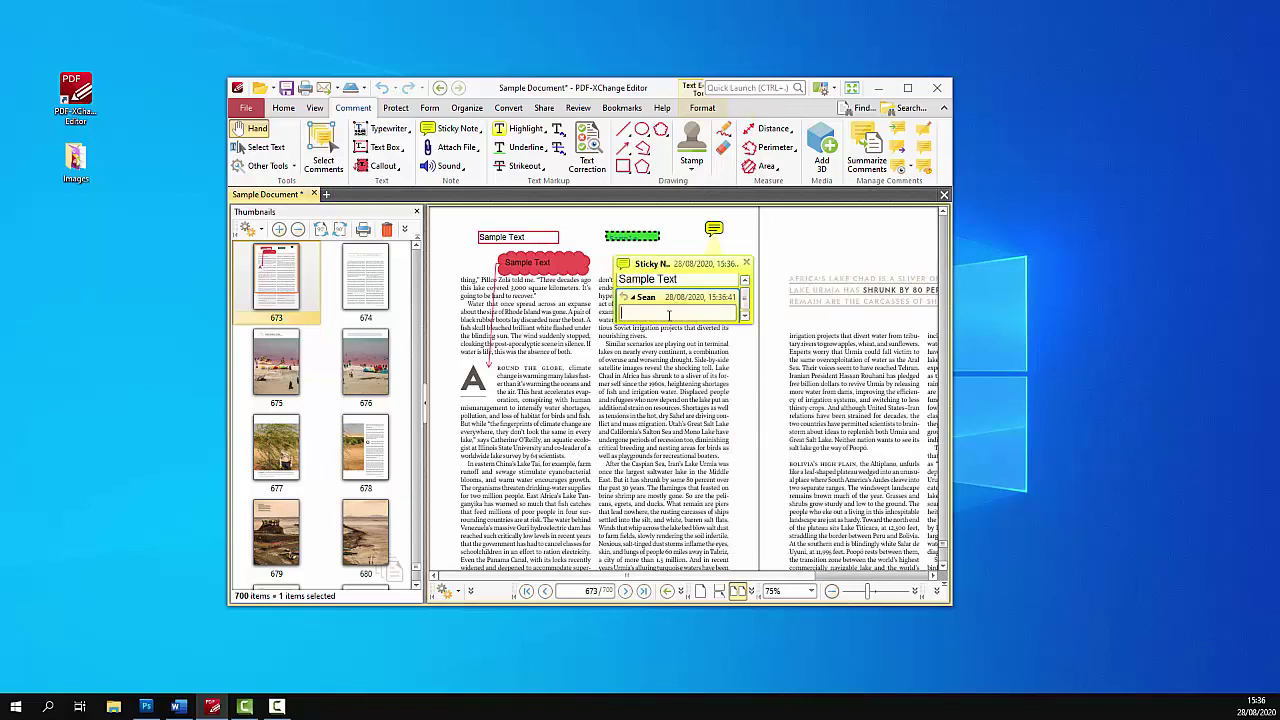
pyautogui.write('Sample Text')
# Step: Attach the PRO logo PNG as a paperclip below the sticky note and open it to check
pyautogui.click(746, 263)
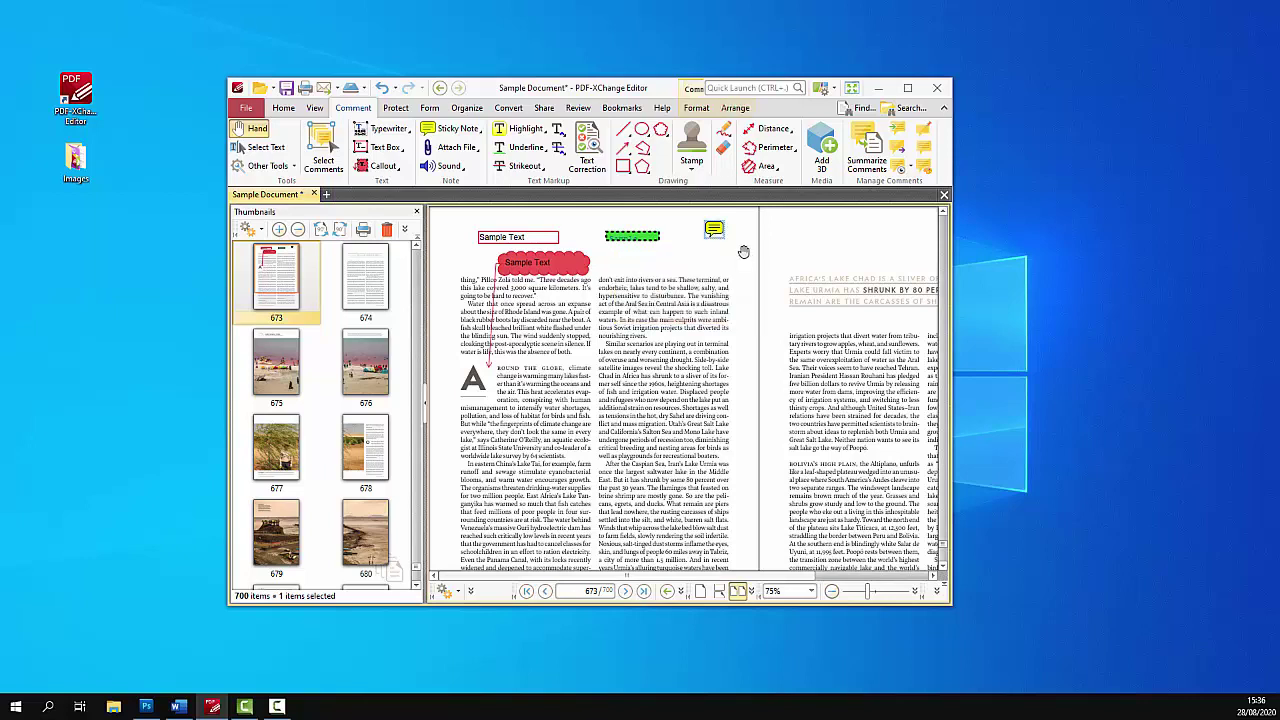
pyautogui.click(458, 149)
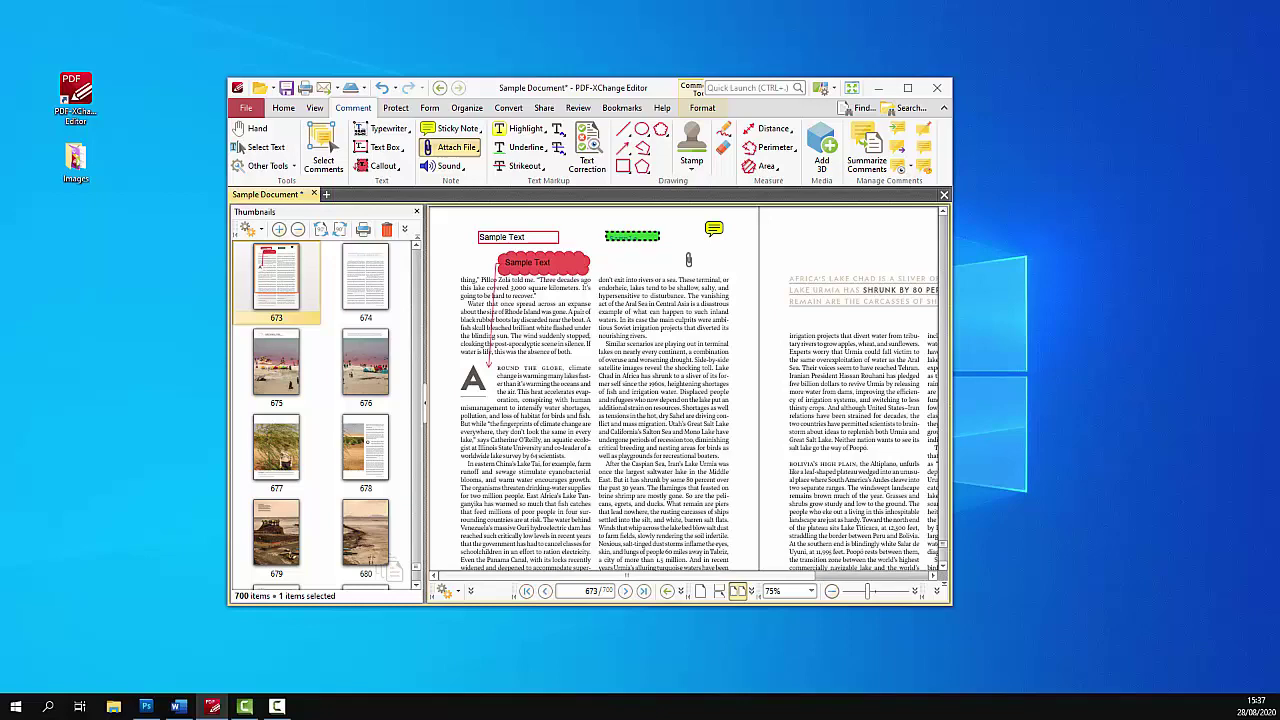
pyautogui.click(688, 260)
pyautogui.moveTo(507, 99); pyautogui.dragTo(632, 257)
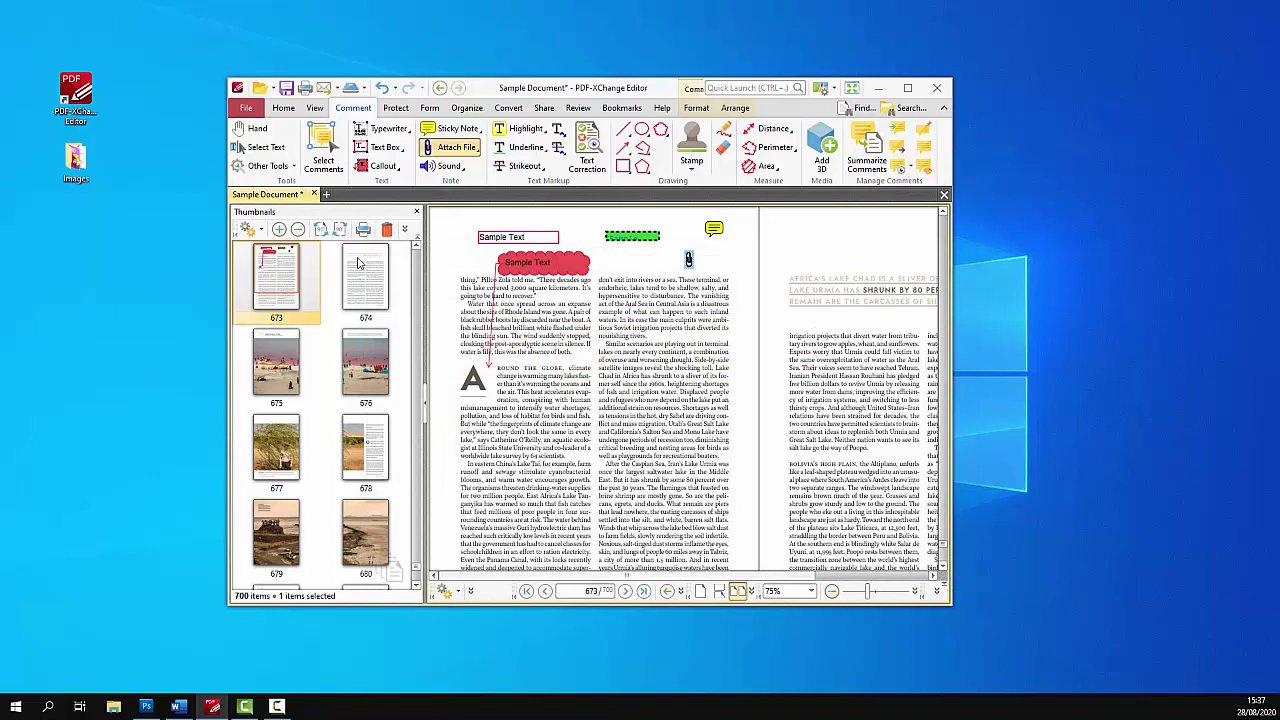
pyautogui.click(256, 130)
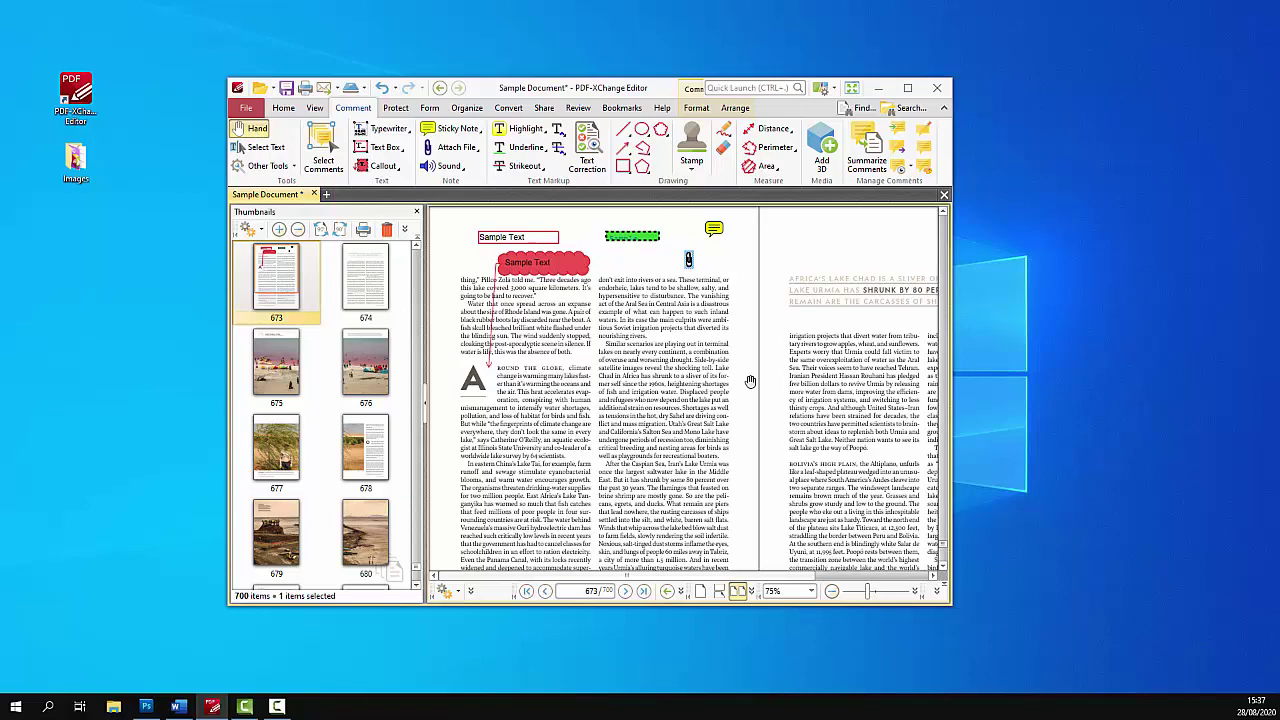
pyautogui.doubleClick(689, 260)
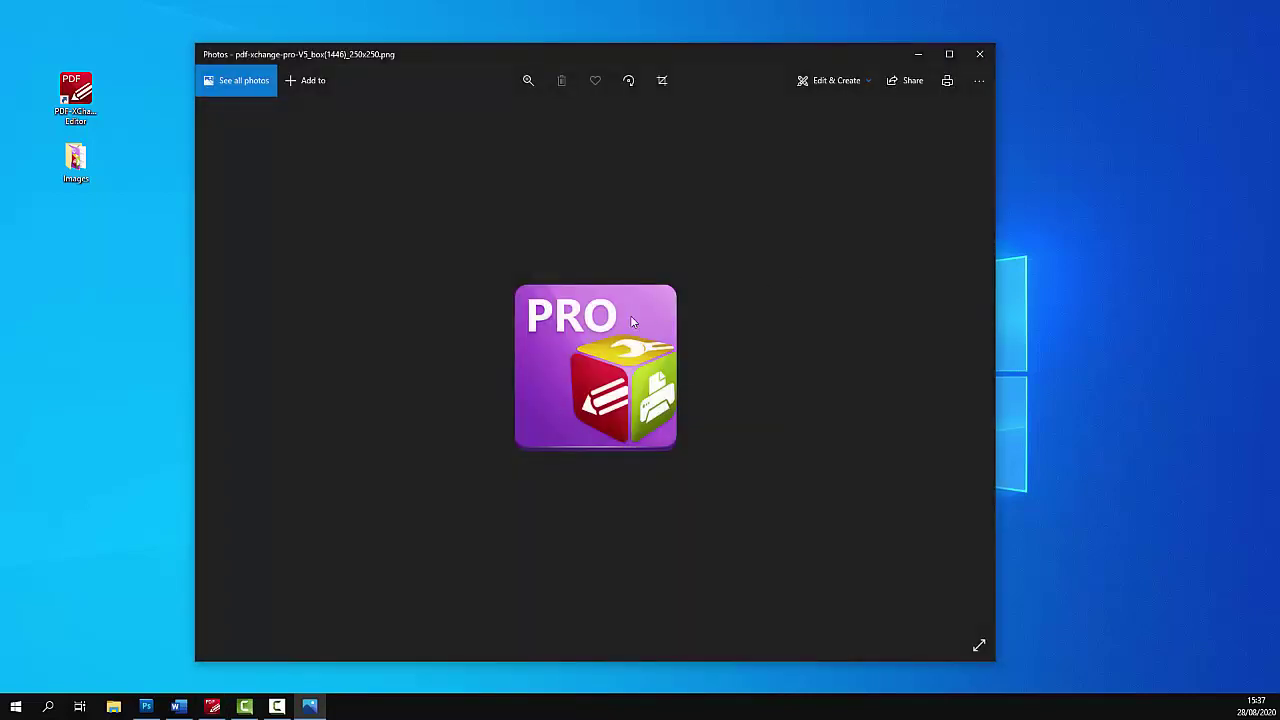
pyautogui.click(979, 54)
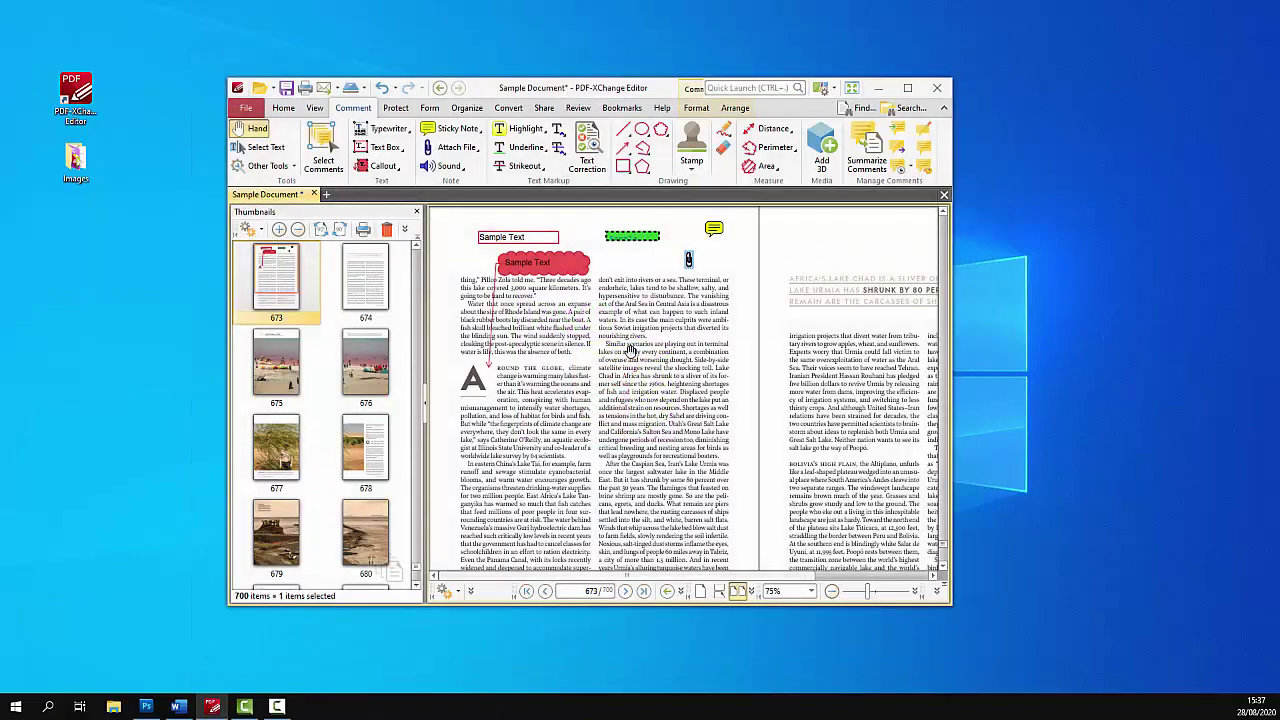
# Step: Try placing a sound annotation, cancel the Play a Sound dialog, and choose the Sound tool again
pyautogui.click(450, 167)
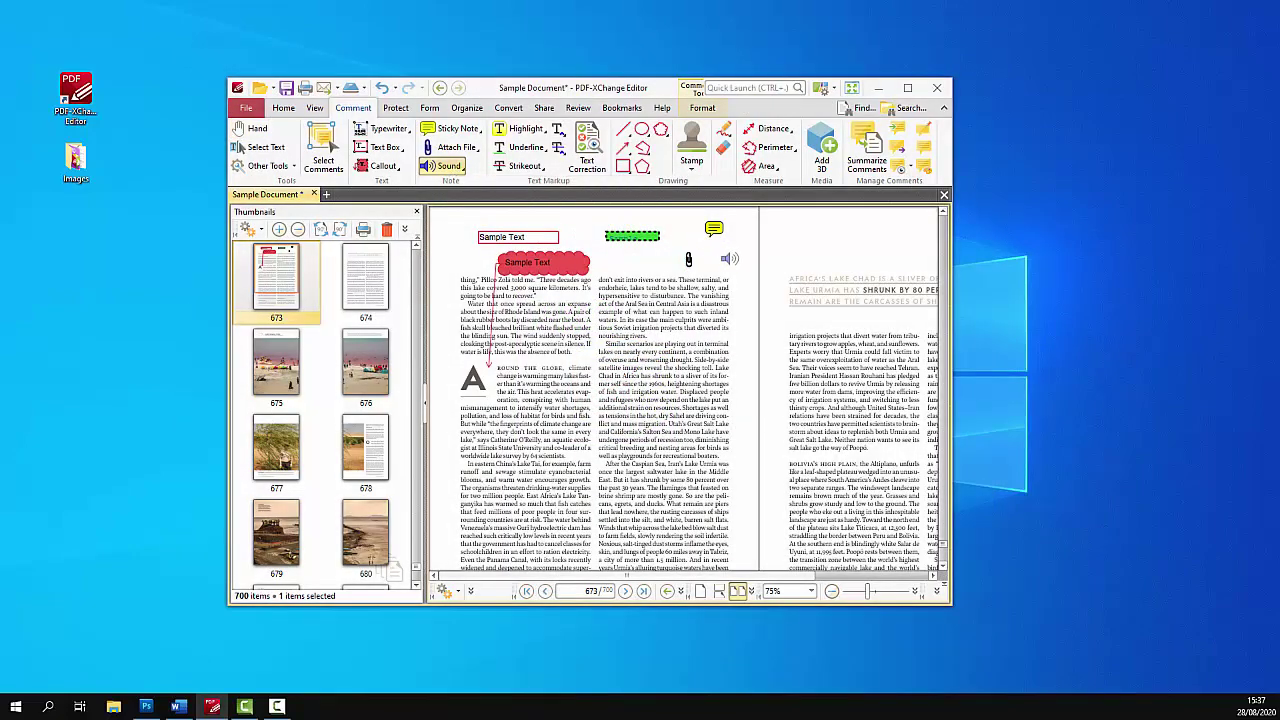
pyautogui.click(726, 260)
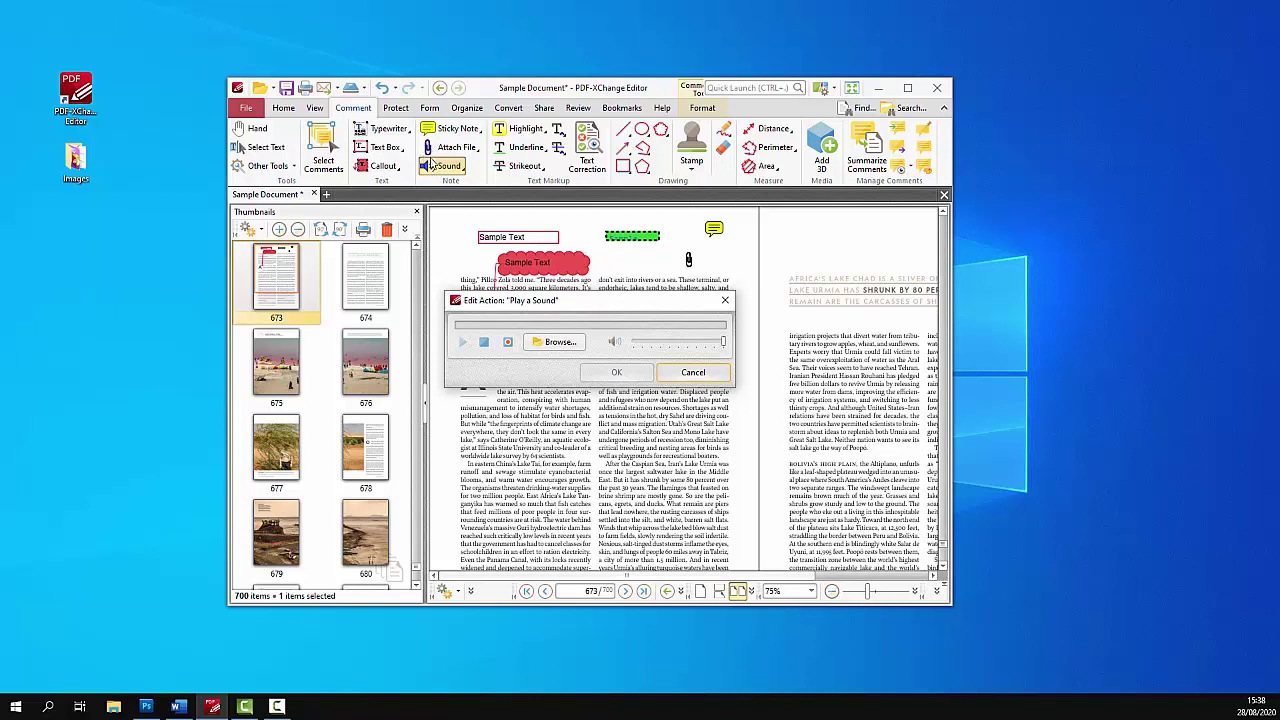
pyautogui.moveTo(658, 304); pyautogui.dragTo(677, 350)
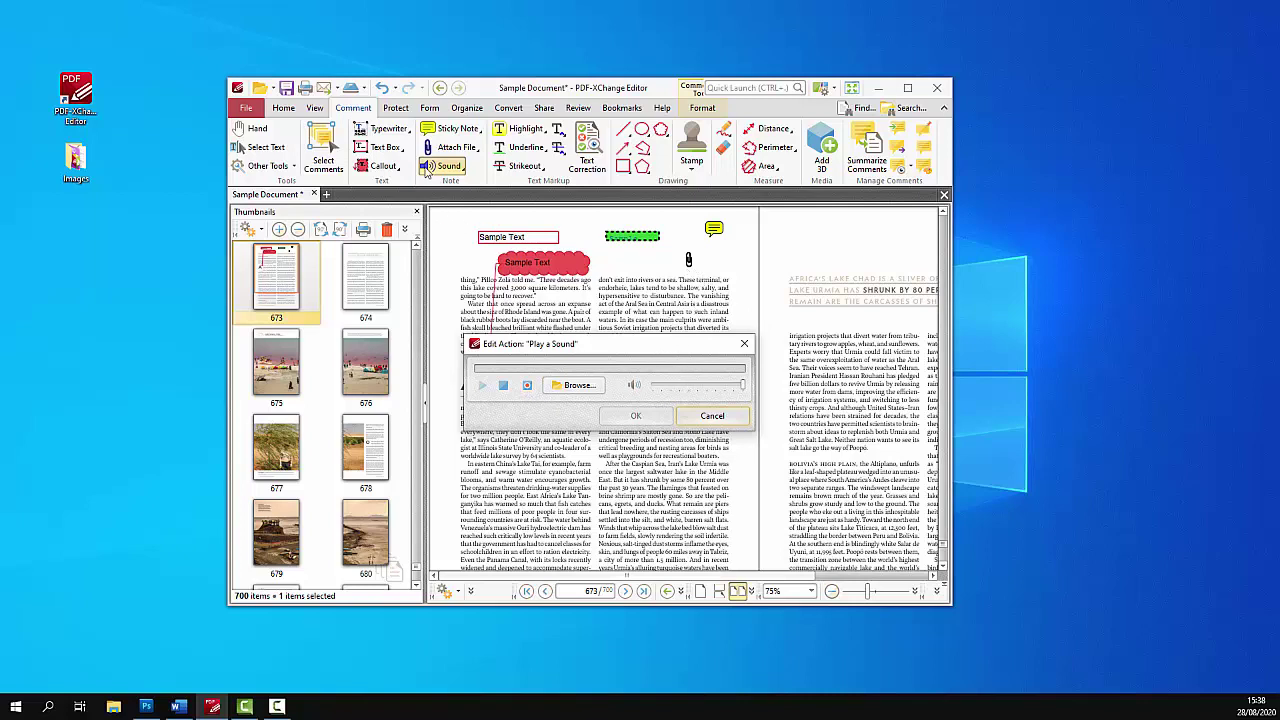
pyautogui.click(714, 418)
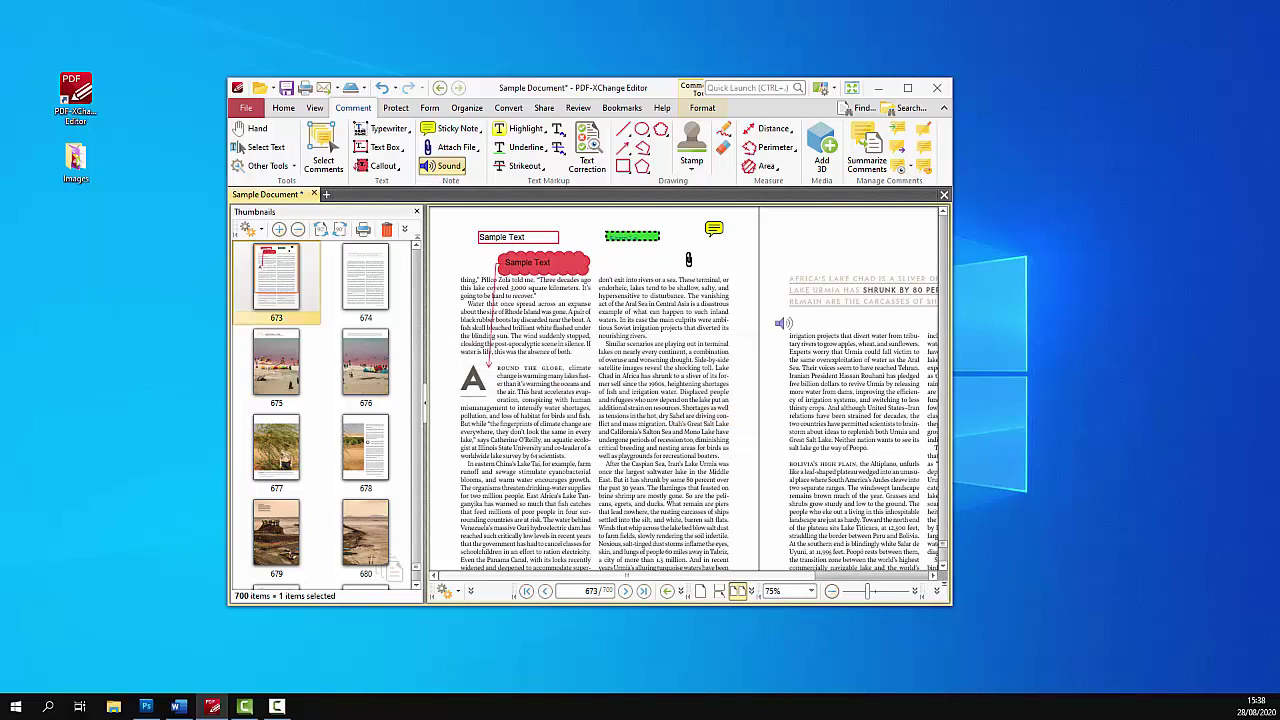
pyautogui.click(442, 166)
# Step: Drop the sound icon beside the paperclip and highlight the passage from pollution to co-leader
pyautogui.click(724, 259)
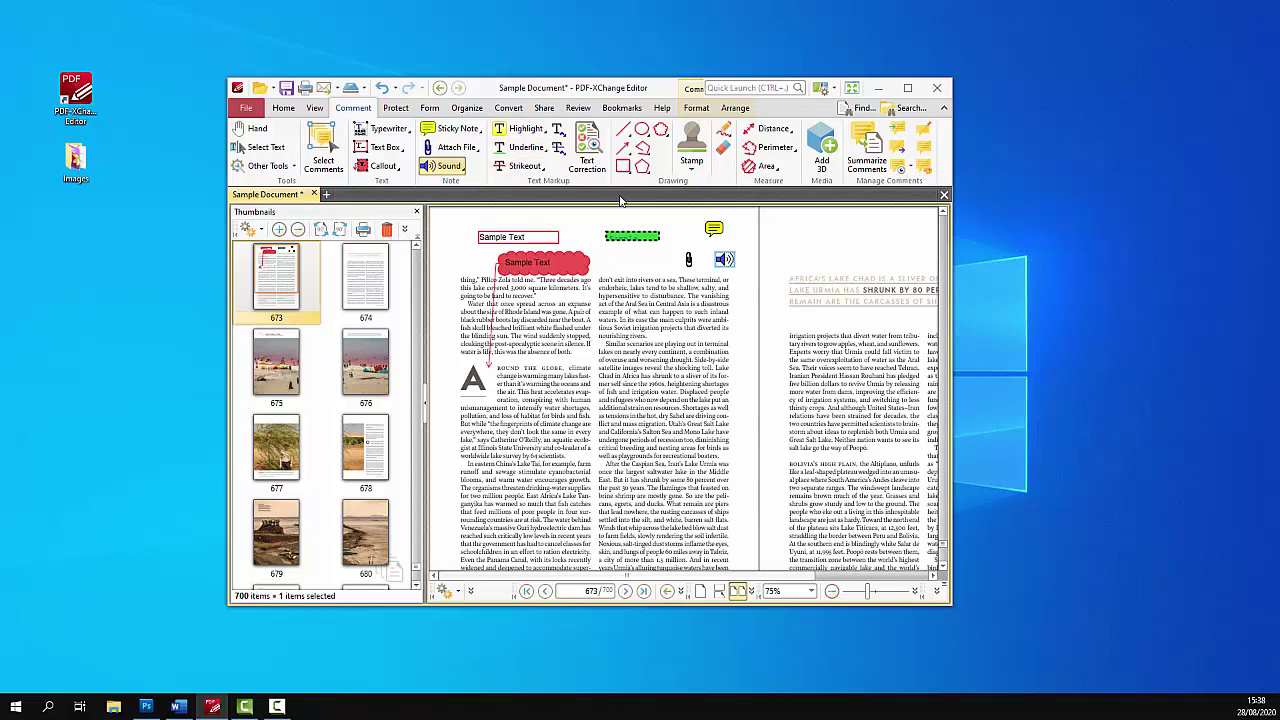
pyautogui.click(520, 128)
pyautogui.moveTo(460, 415); pyautogui.dragTo(584, 466)
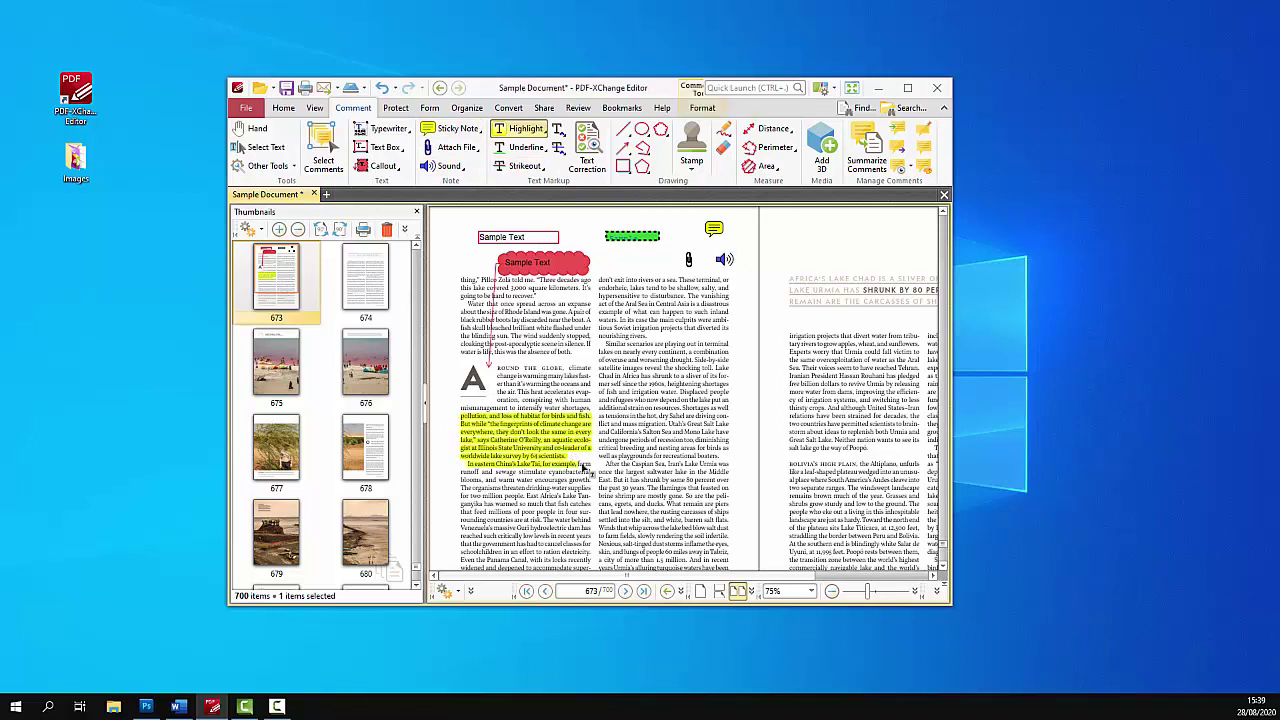
# Step: Underline the passage from The organisms to dam and strike out the one beginning Similar scenarios
pyautogui.click(520, 147)
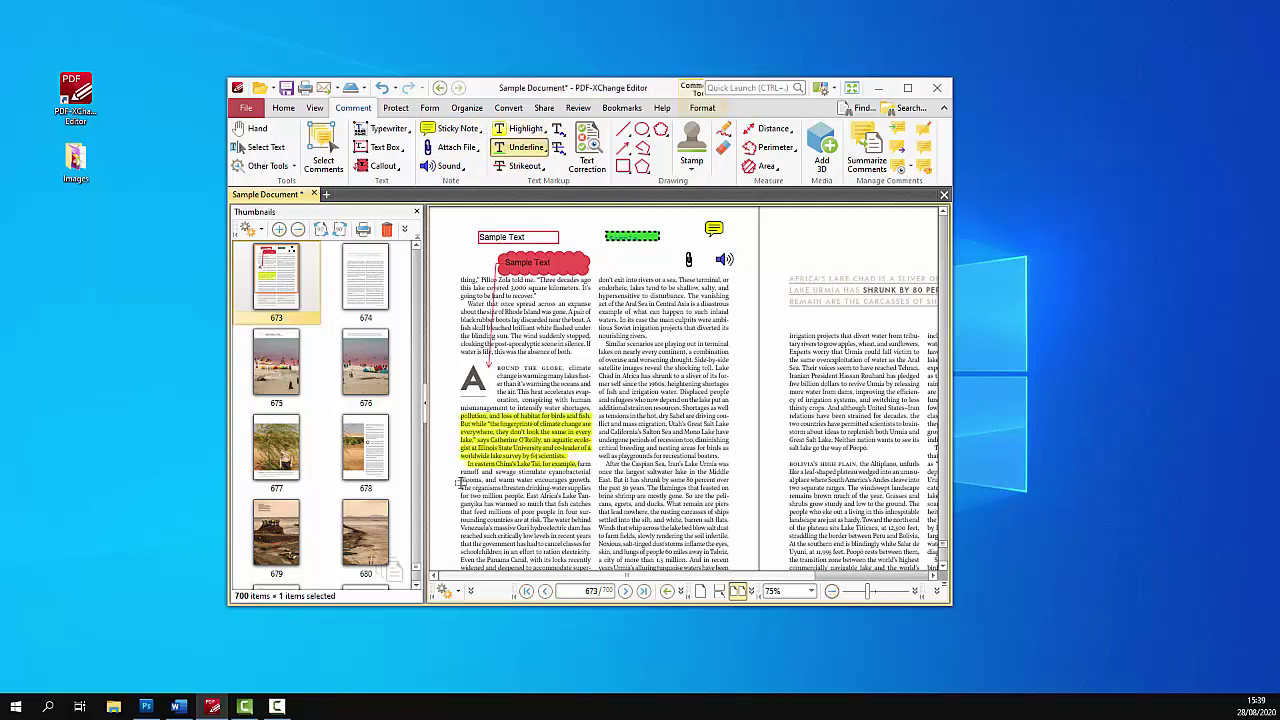
pyautogui.moveTo(460, 484)
pyautogui.mouseDown()
pyautogui.moveTo(590, 500)
pyautogui.moveTo(590, 528)
pyautogui.mouseUp()
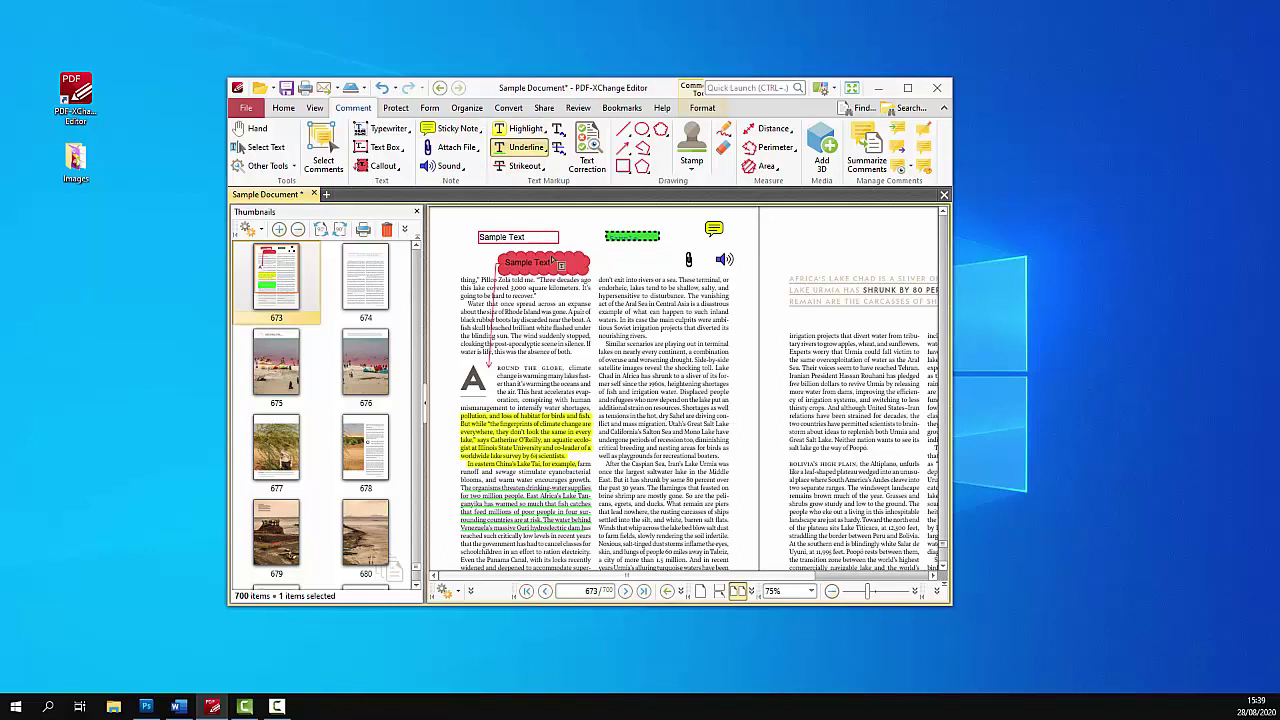
pyautogui.click(520, 165)
pyautogui.moveTo(603, 341)
pyautogui.mouseDown()
pyautogui.moveTo(705, 362)
pyautogui.moveTo(728, 385)
pyautogui.mouseUp()
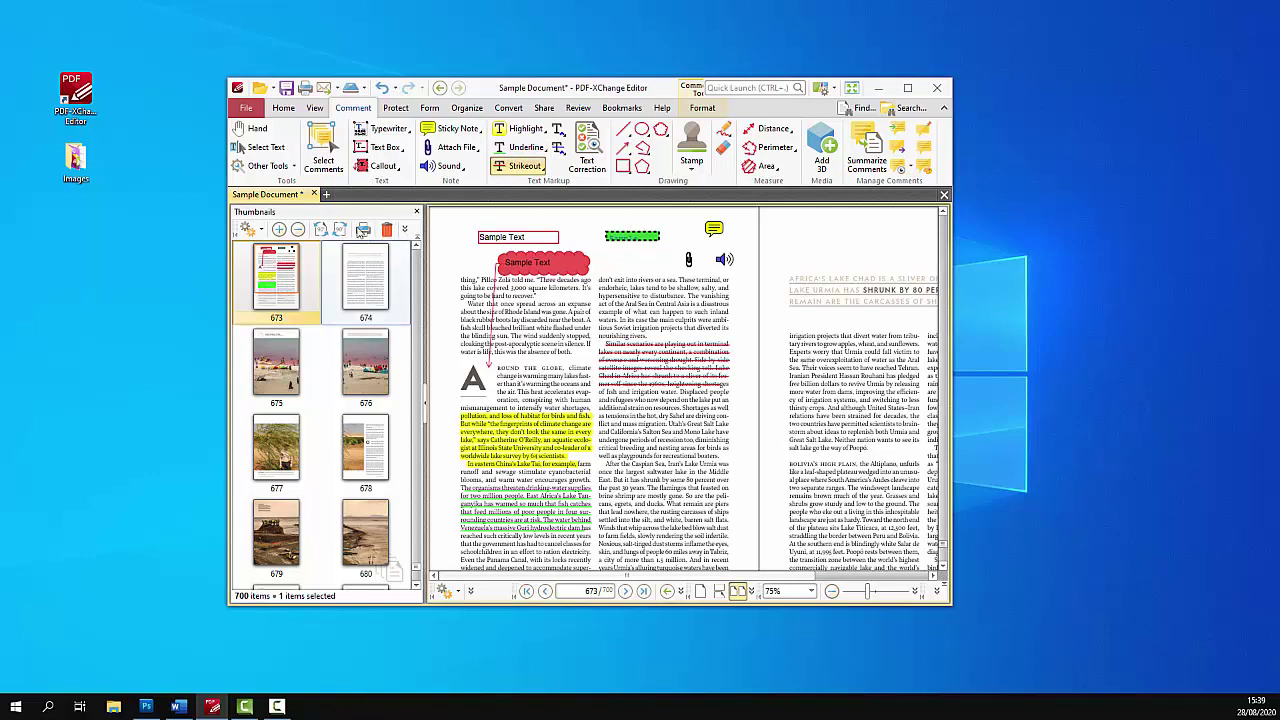
# Step: Select the yellow highlight and apply the Indigo preset with 60% opacity
pyautogui.click(323, 150)
pyautogui.click(530, 425)
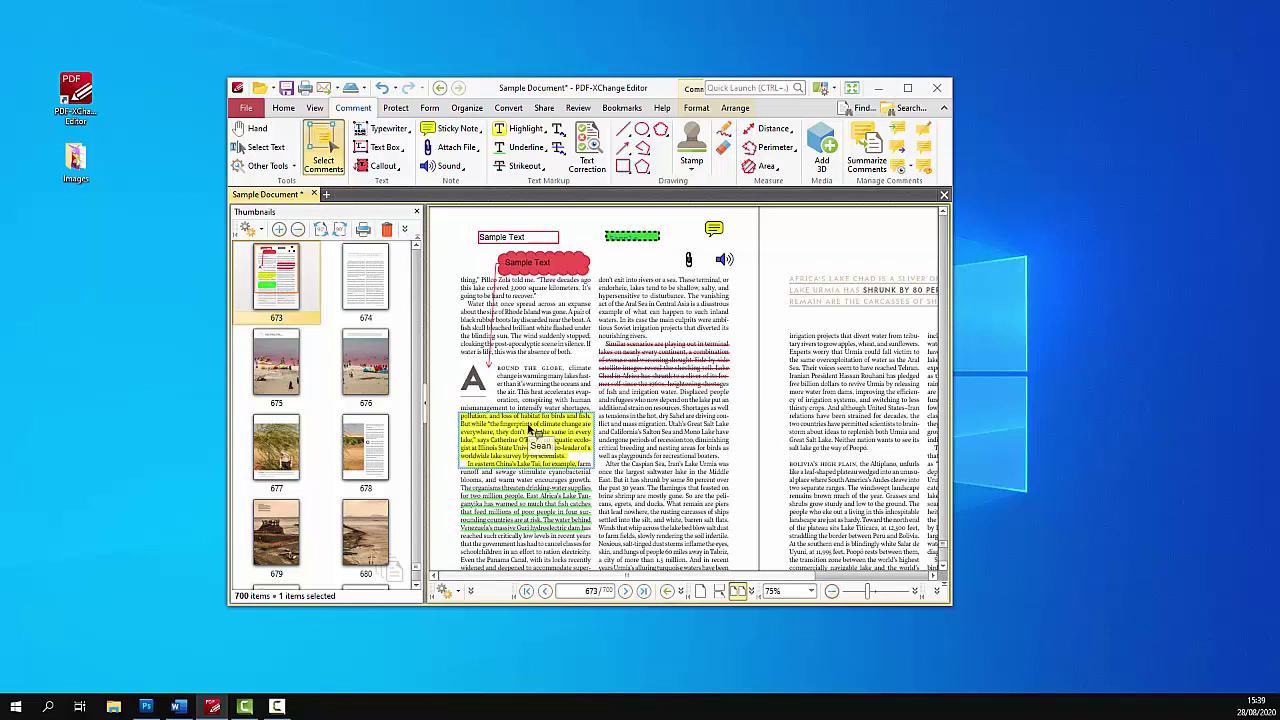
pyautogui.click(697, 108)
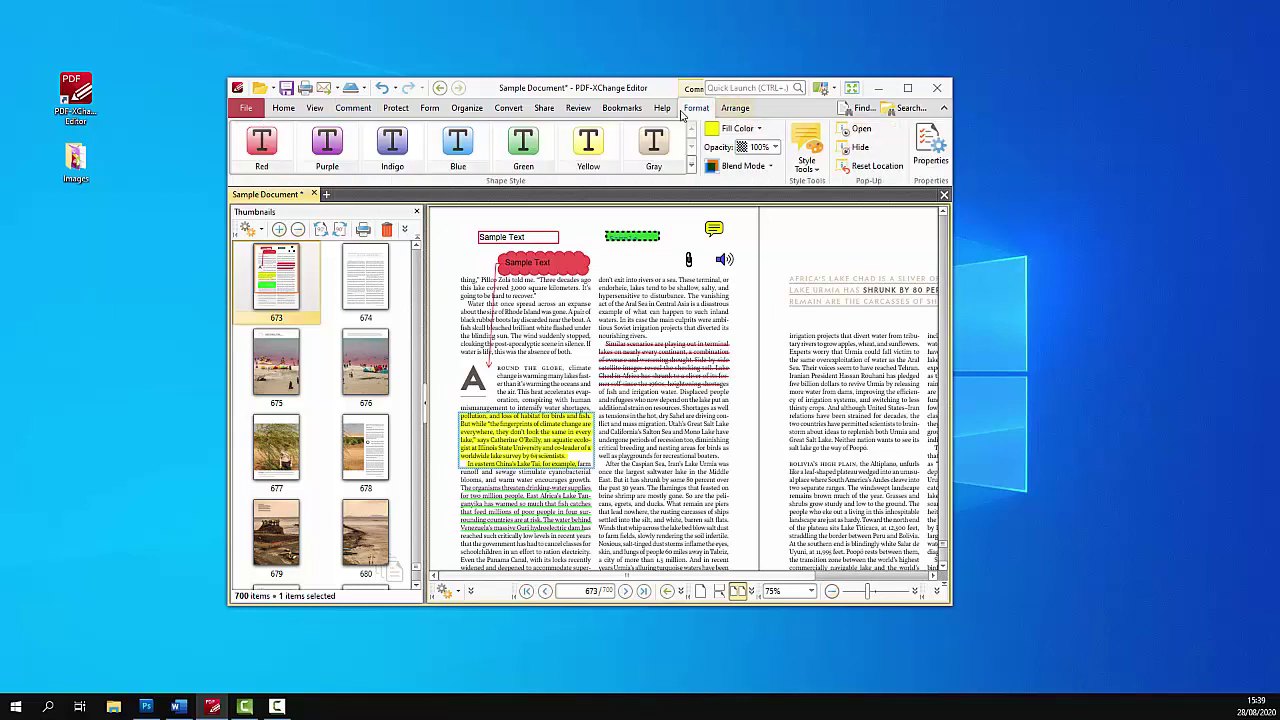
pyautogui.click(392, 145)
pyautogui.click(773, 147)
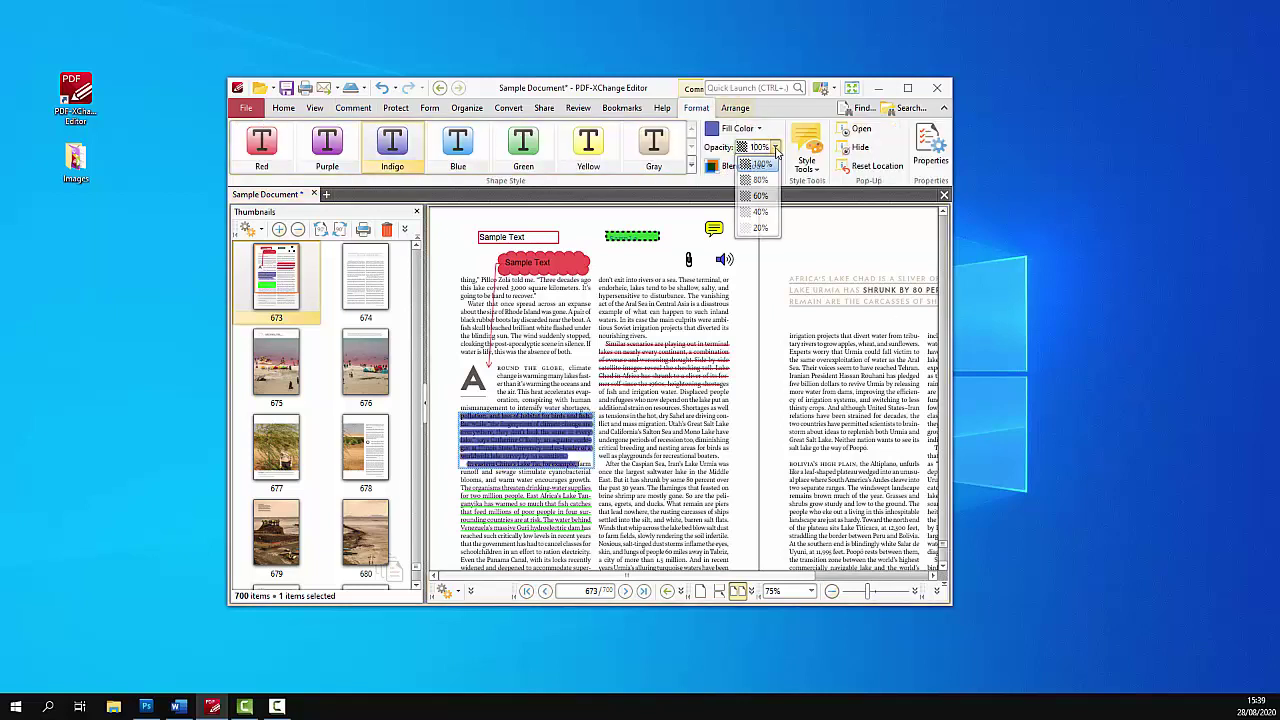
pyautogui.click(757, 196)
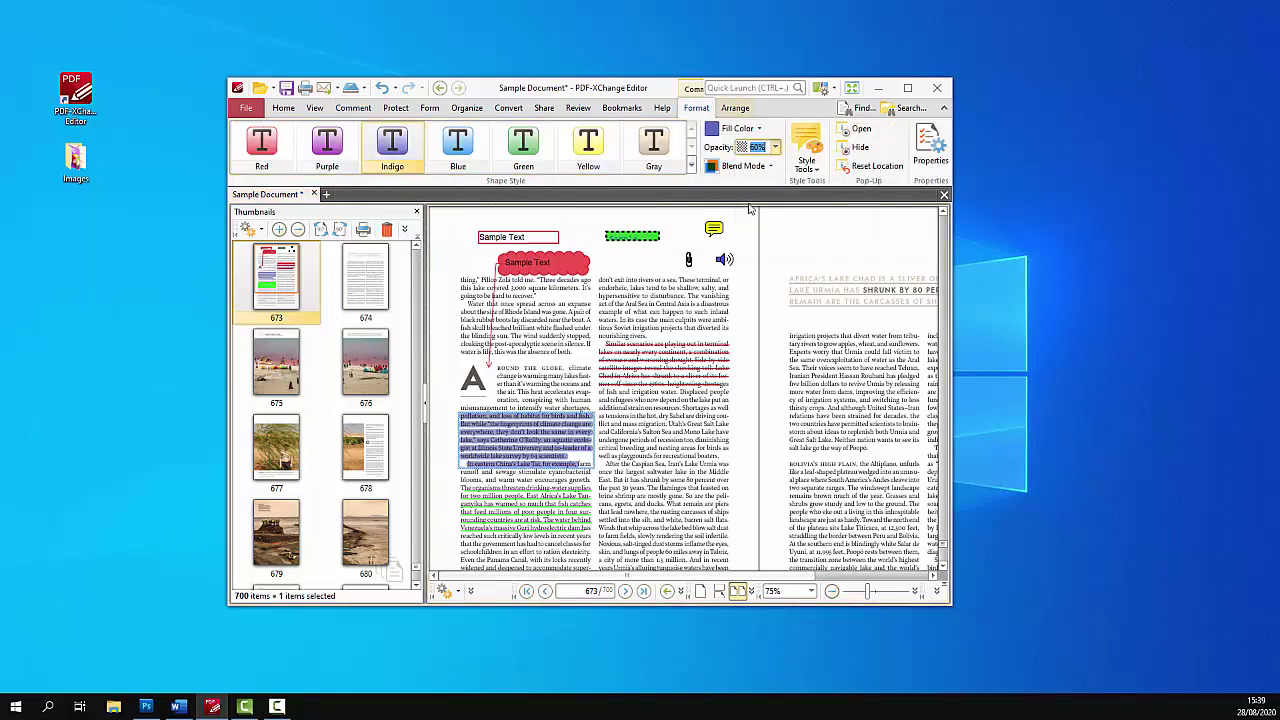
pyautogui.click(668, 454)
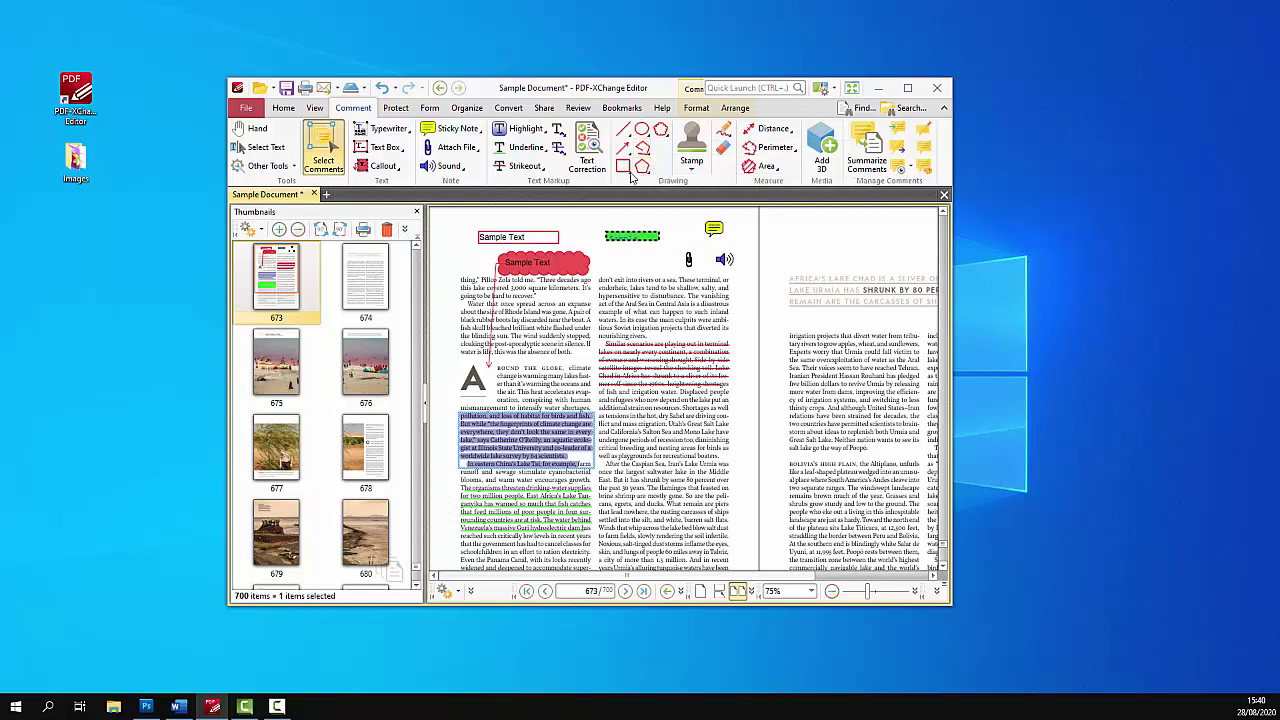
# Step: Draw a red oval around the lower lines of the middle column
pyautogui.click(624, 167)
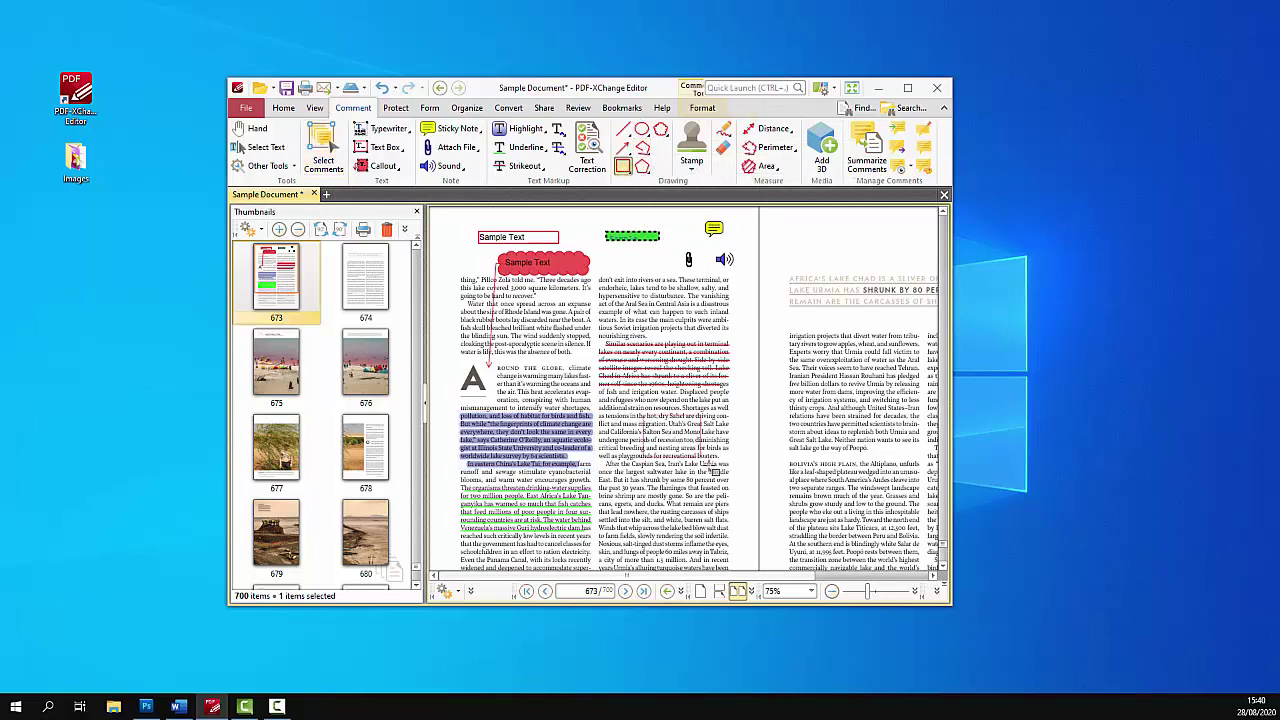
pyautogui.click(642, 130)
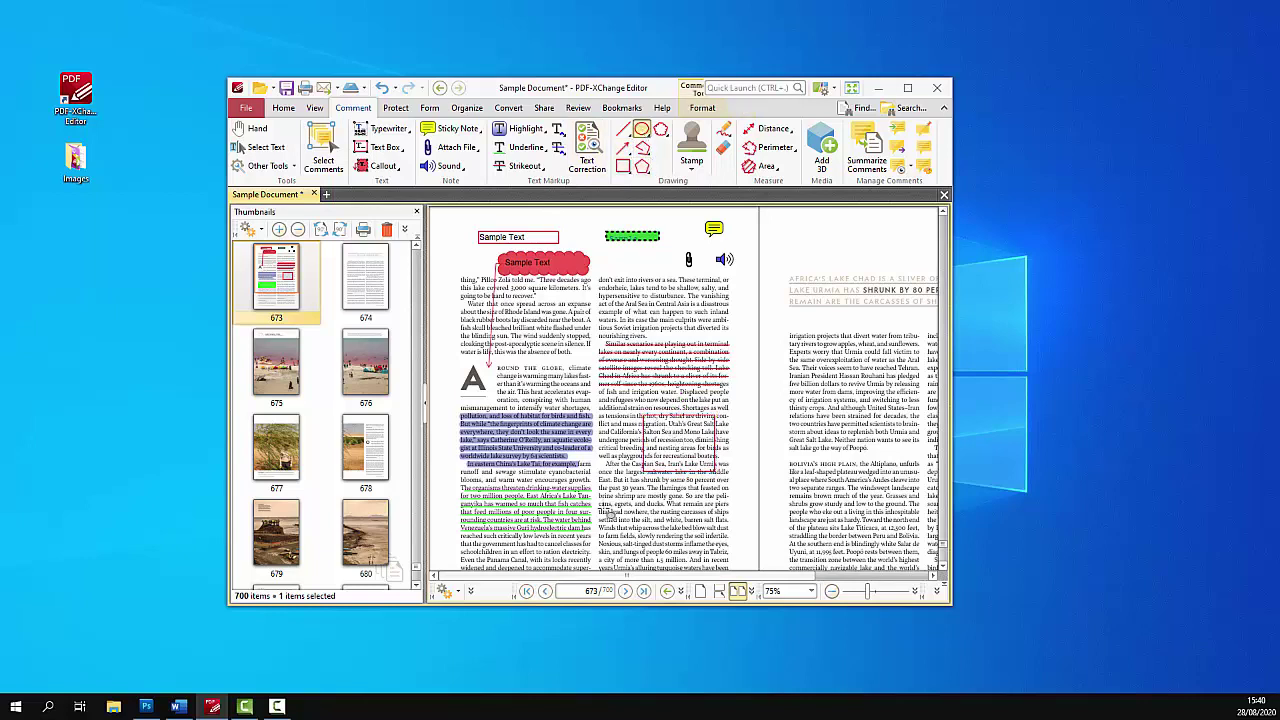
pyautogui.moveTo(618, 497); pyautogui.dragTo(702, 556)
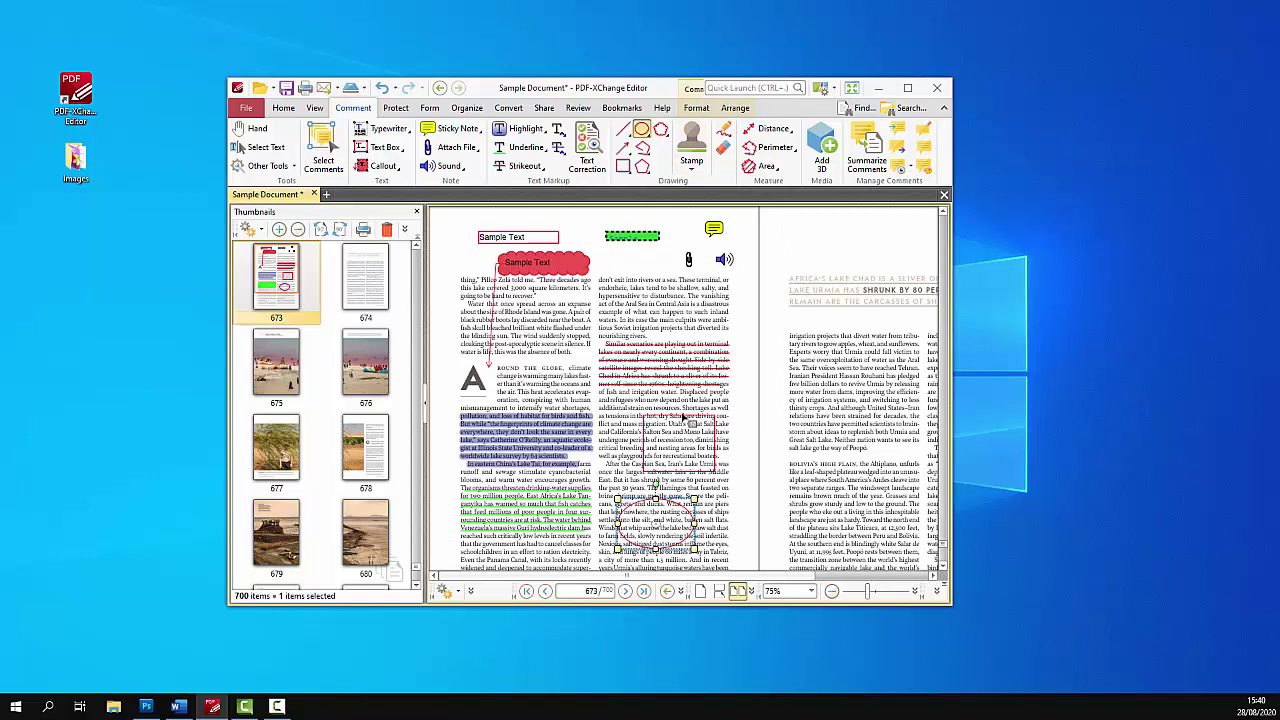
# Step: Give the oval a 4 pt outline and deselect it
pyautogui.click(697, 108)
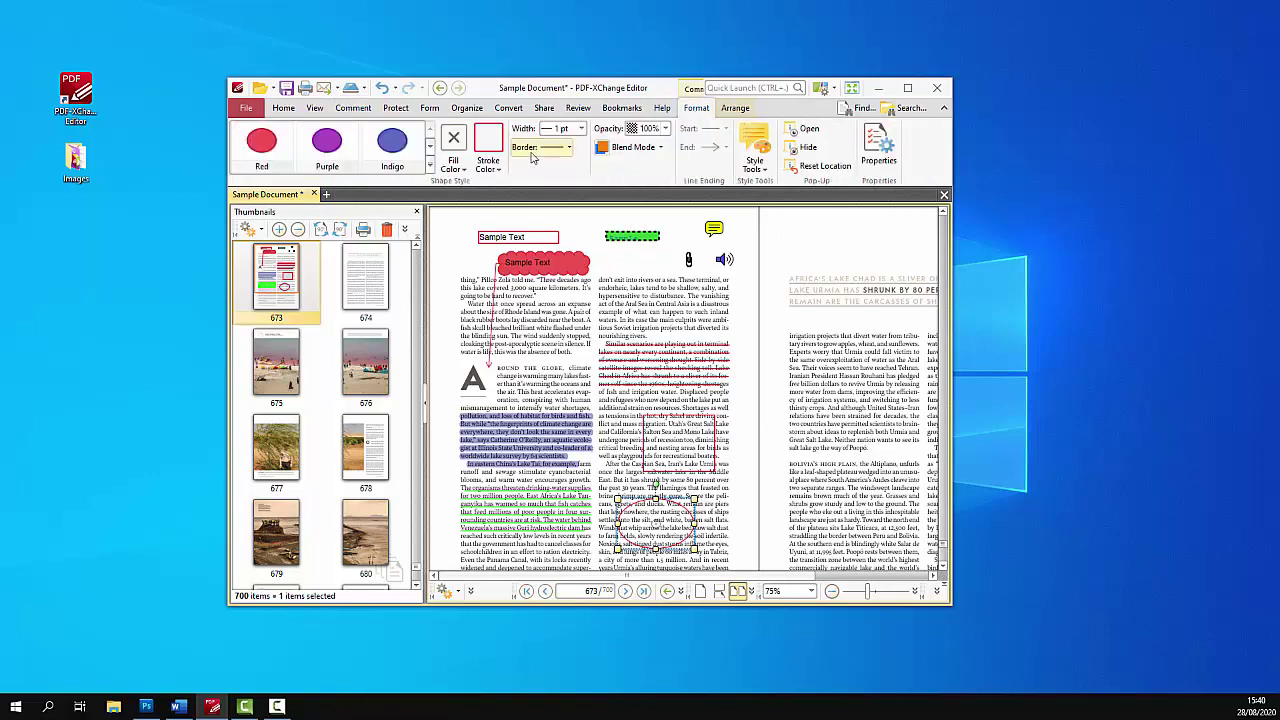
pyautogui.click(580, 129)
pyautogui.click(560, 222)
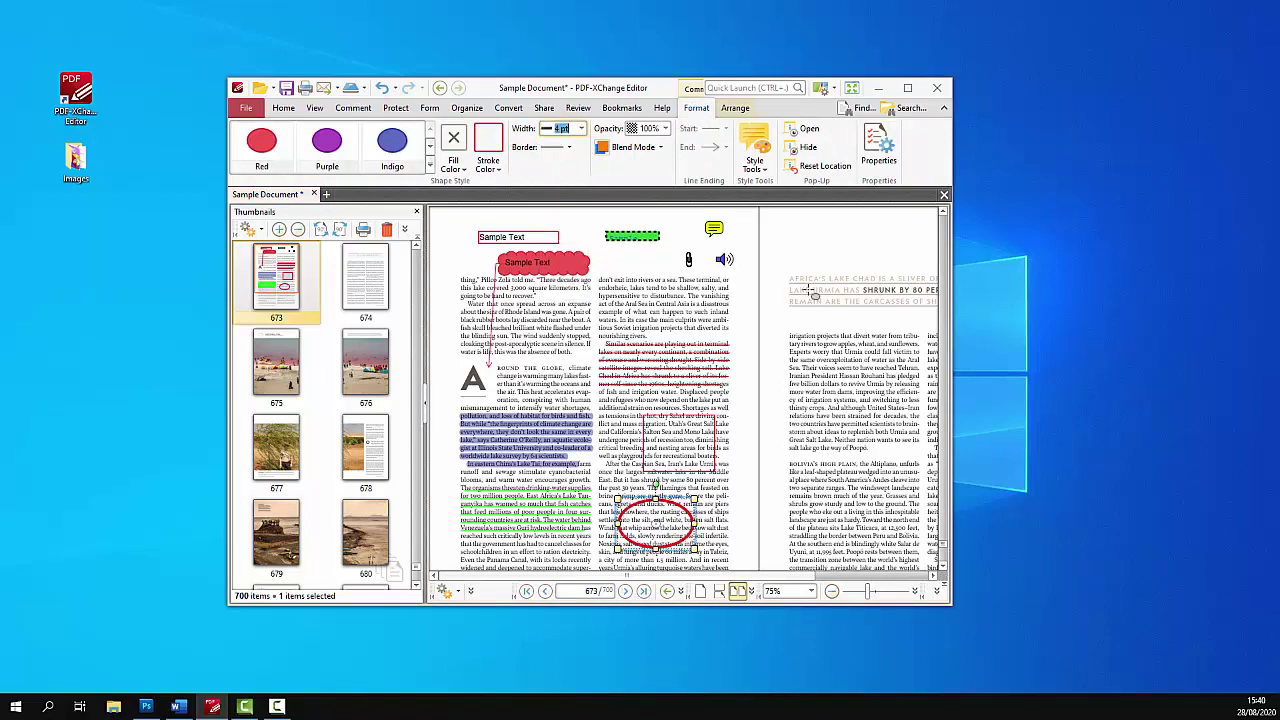
pyautogui.press('Escape')
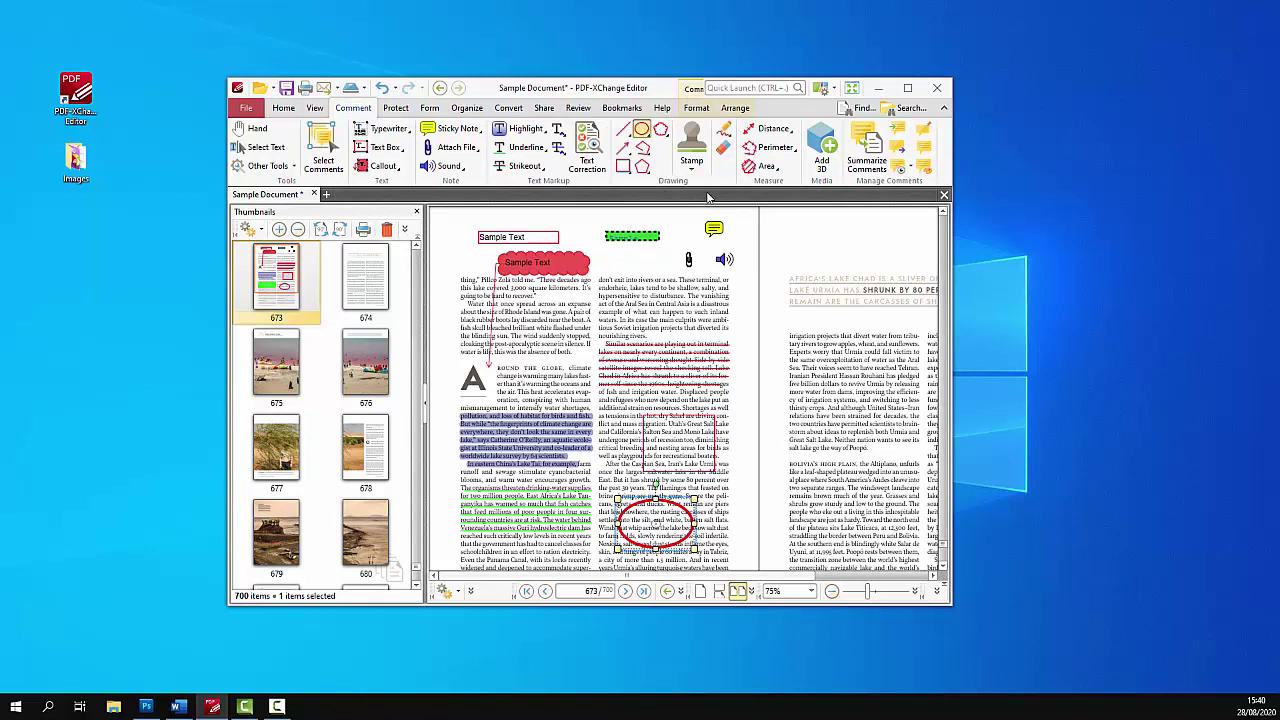
# Step: Scribble a red freehand Pencil stroke over the right page's opening lines, then try the Ink Eraser
pyautogui.click(723, 131)
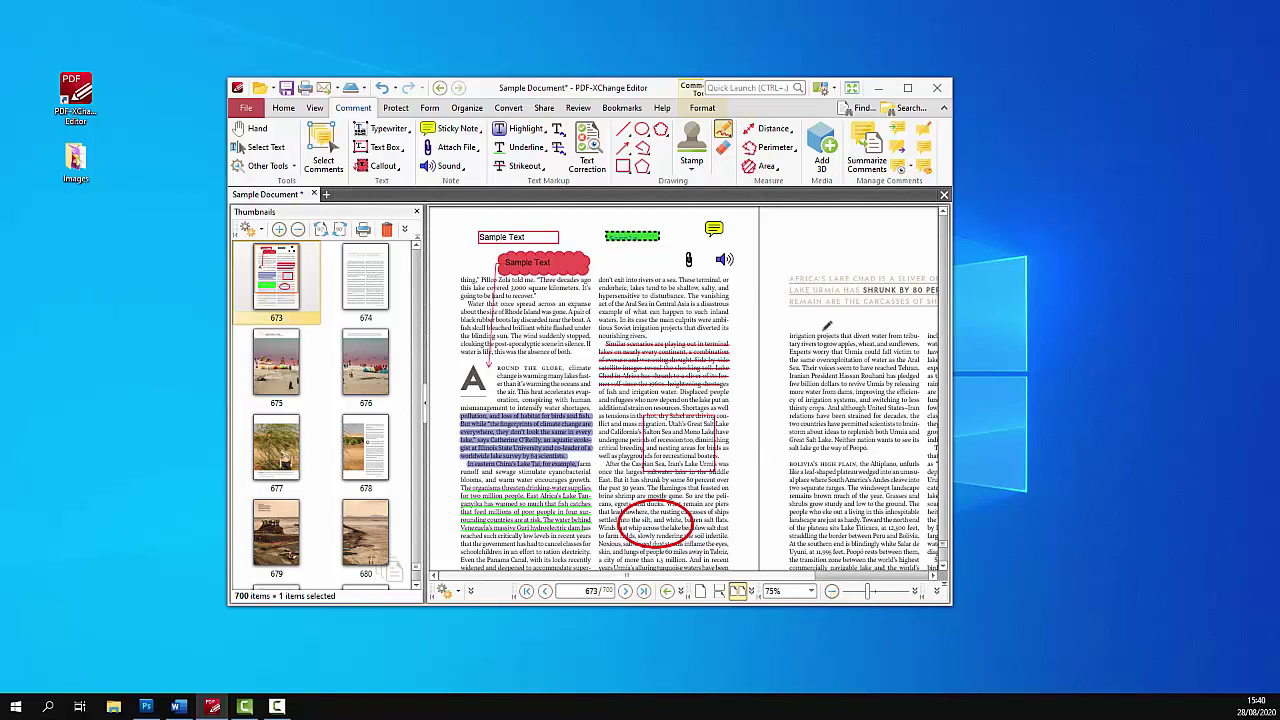
pyautogui.moveTo(828, 326)
pyautogui.mouseDown()
pyautogui.moveTo(845, 325)
pyautogui.moveTo(852, 385)
pyautogui.moveTo(815, 334)
pyautogui.mouseUp()
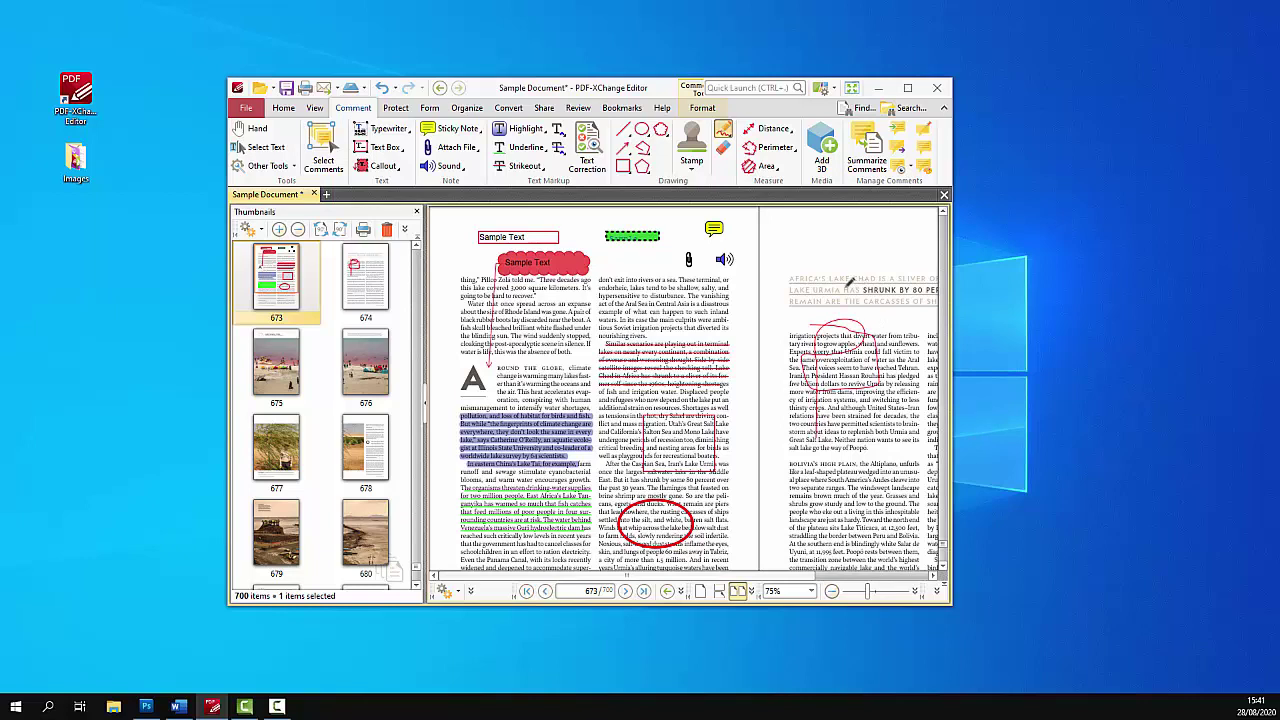
pyautogui.click(723, 148)
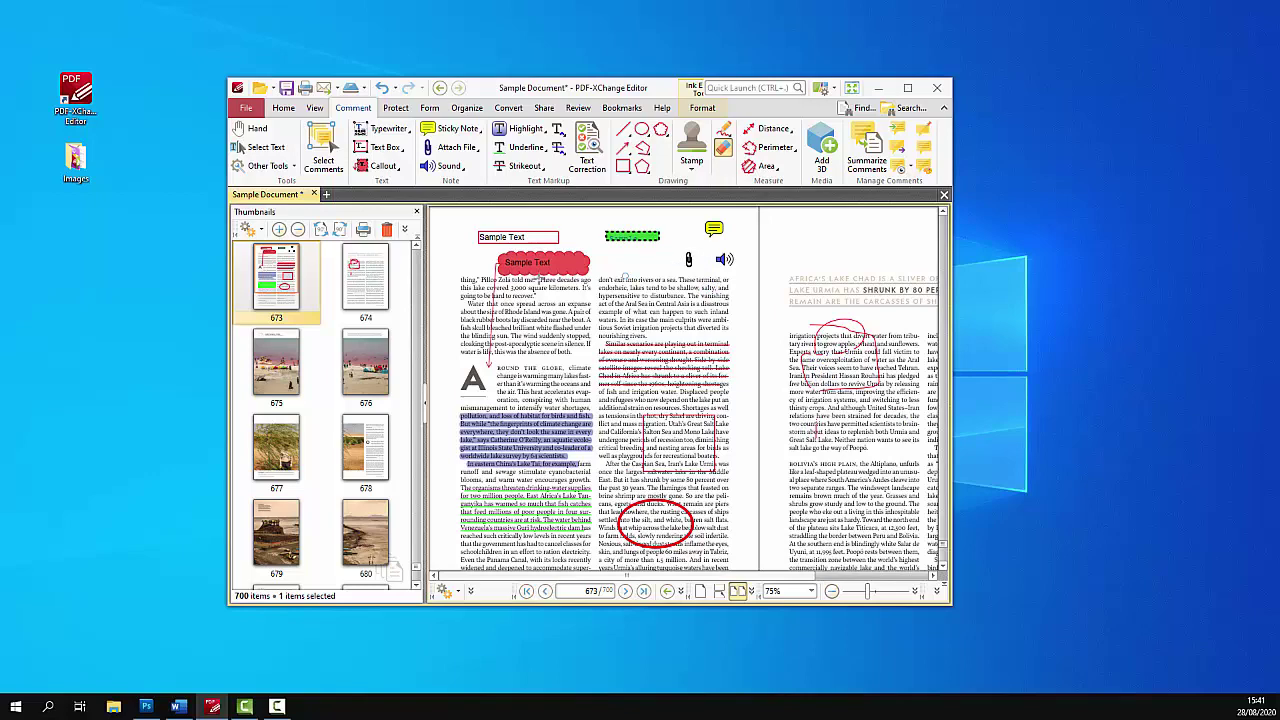
pyautogui.press('Escape')
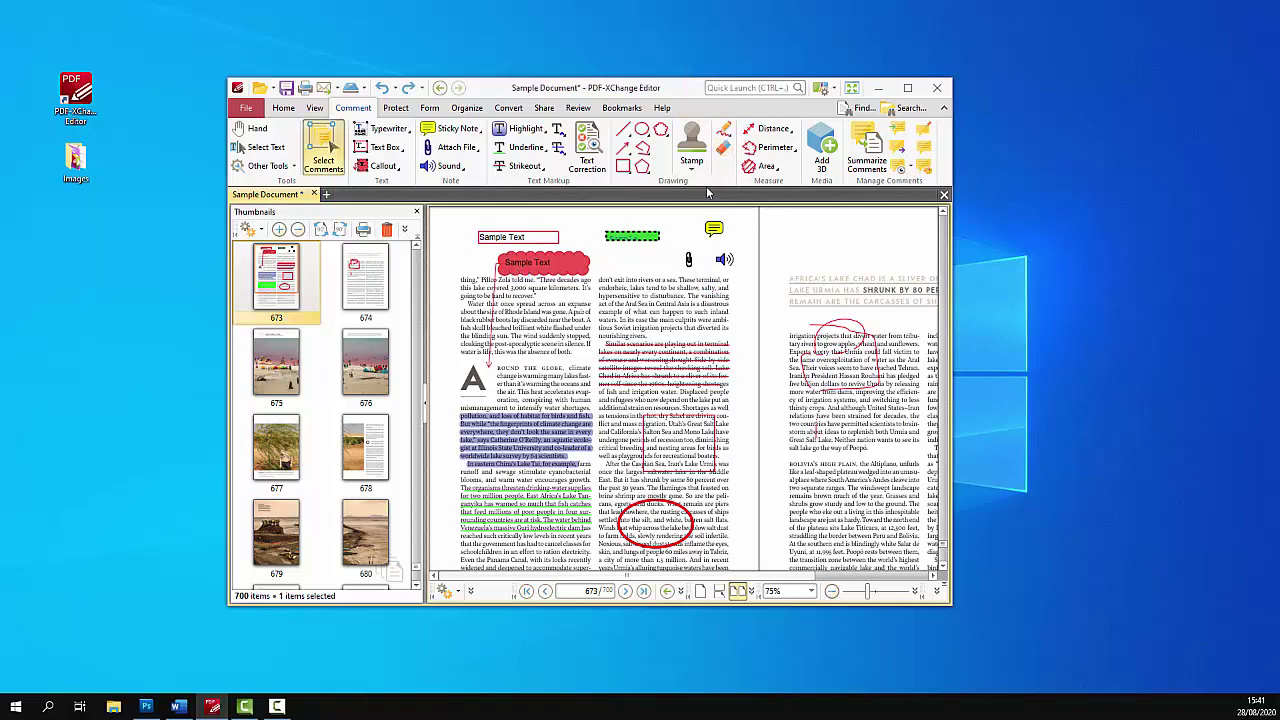
# Step: Place an Approved stamp over the lower left column of the page
pyautogui.click(692, 158)
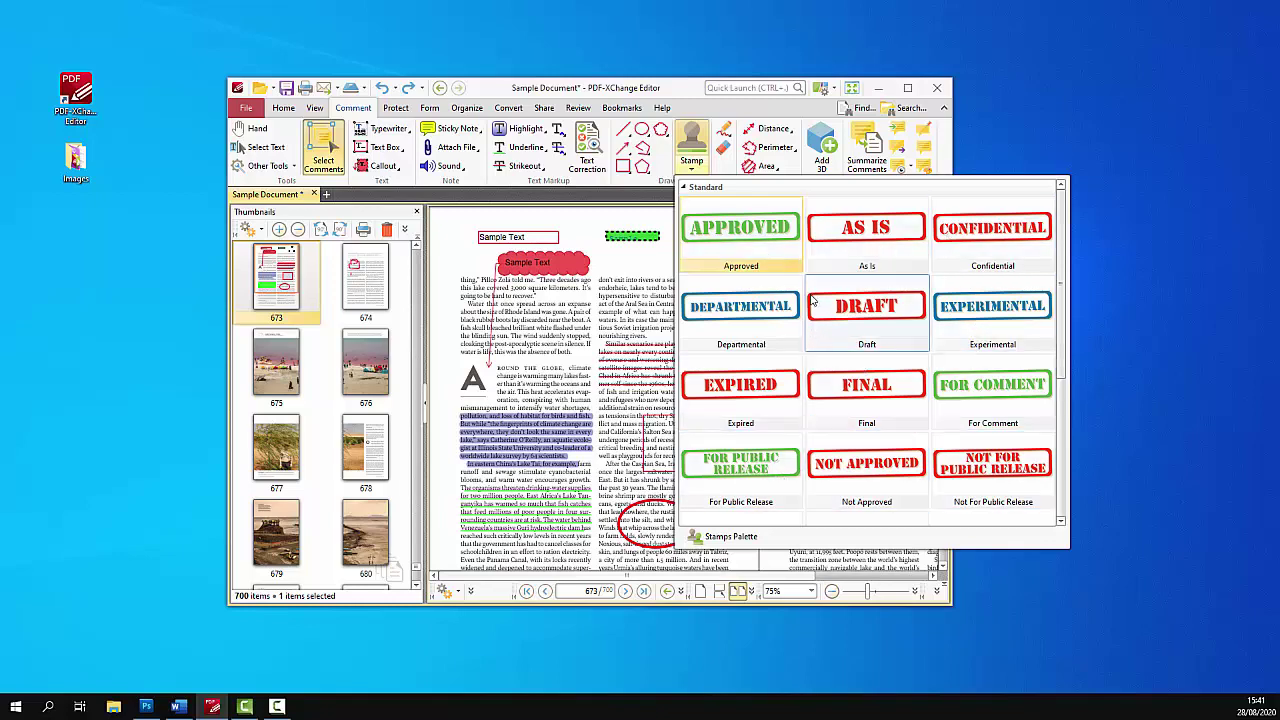
pyautogui.click(752, 248)
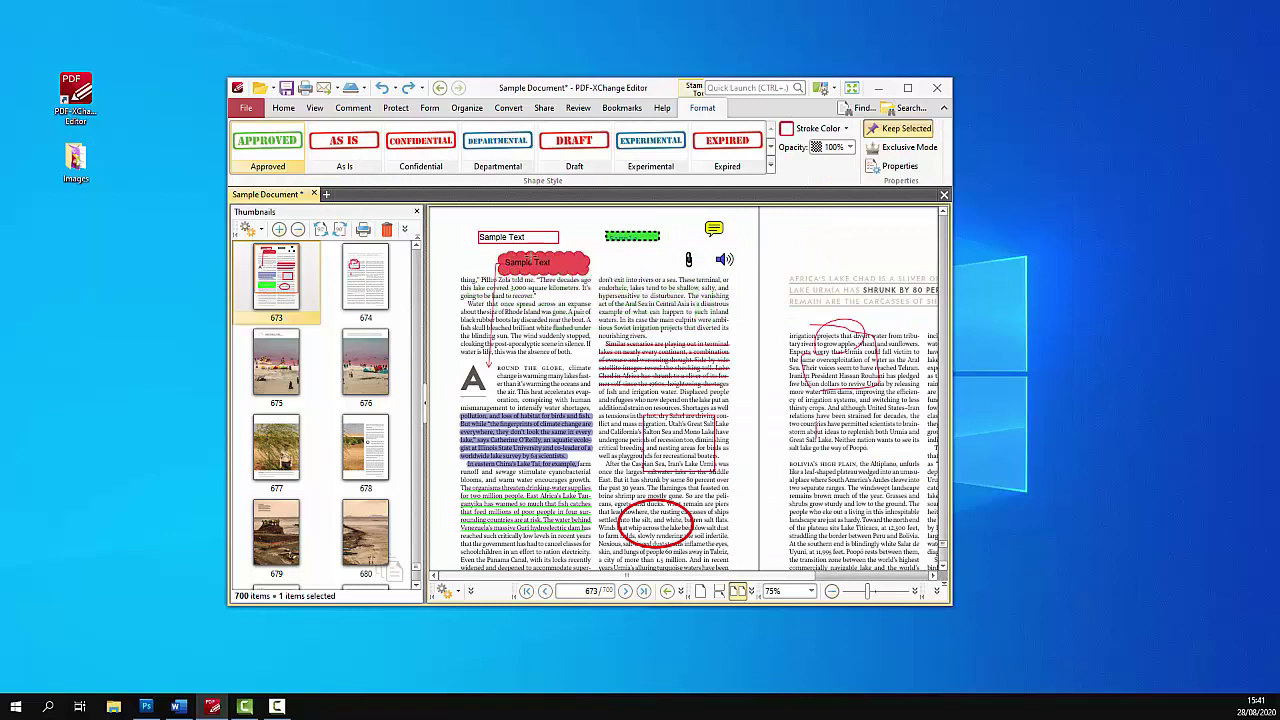
pyautogui.click(522, 245)
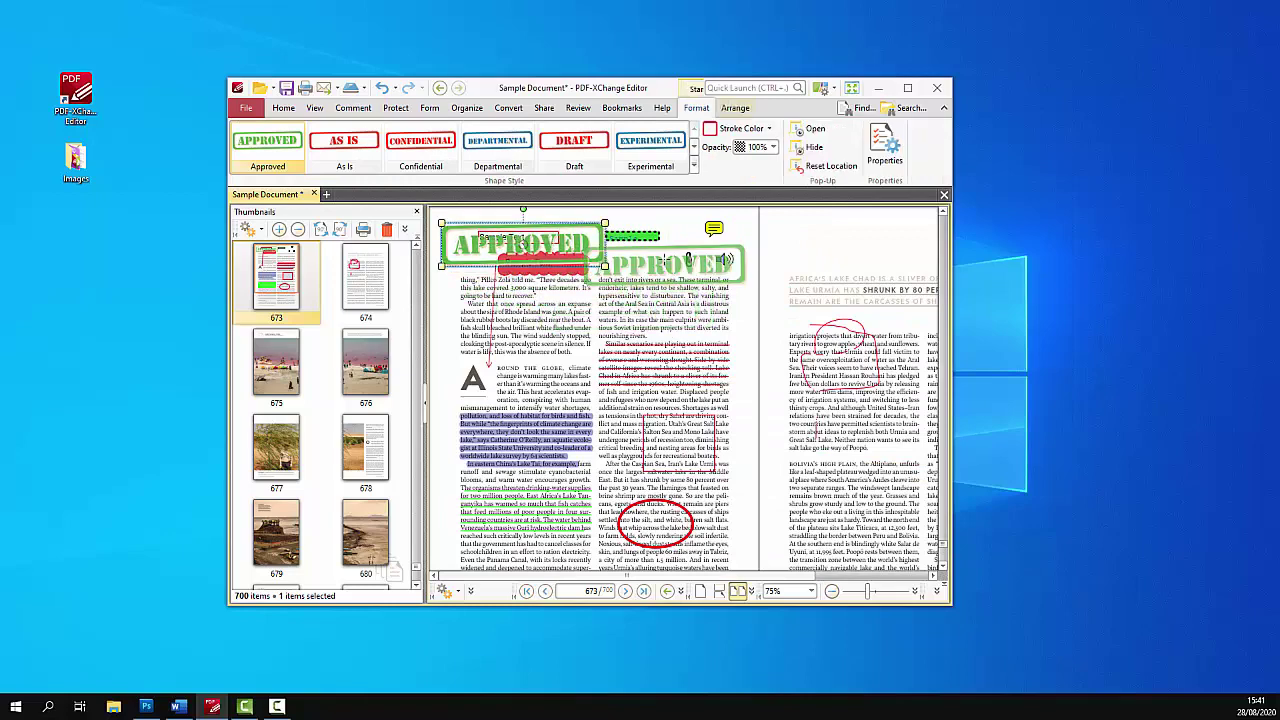
# Step: Rotate the Approved stamp counter-clockwise using Select Comments
pyautogui.click(283, 107)
pyautogui.click(318, 150)
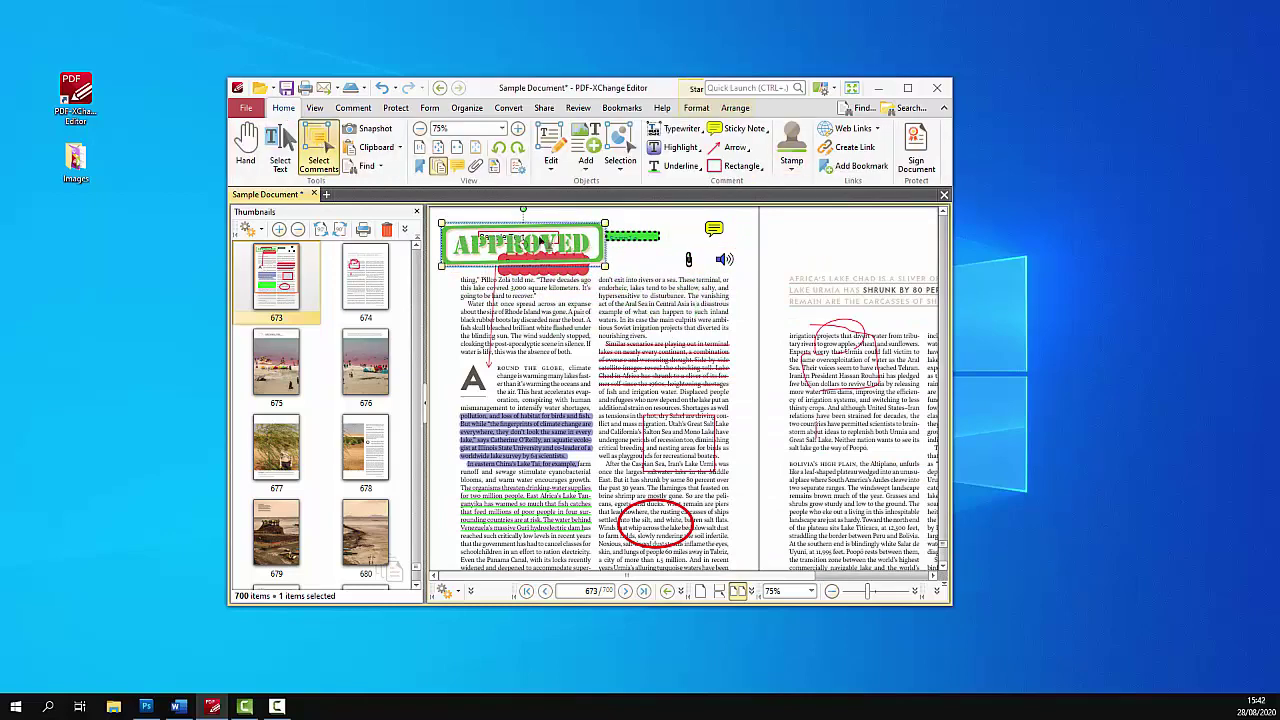
pyautogui.moveTo(522, 212); pyautogui.dragTo(486, 502)
pyautogui.hotkey('alt', 'c')
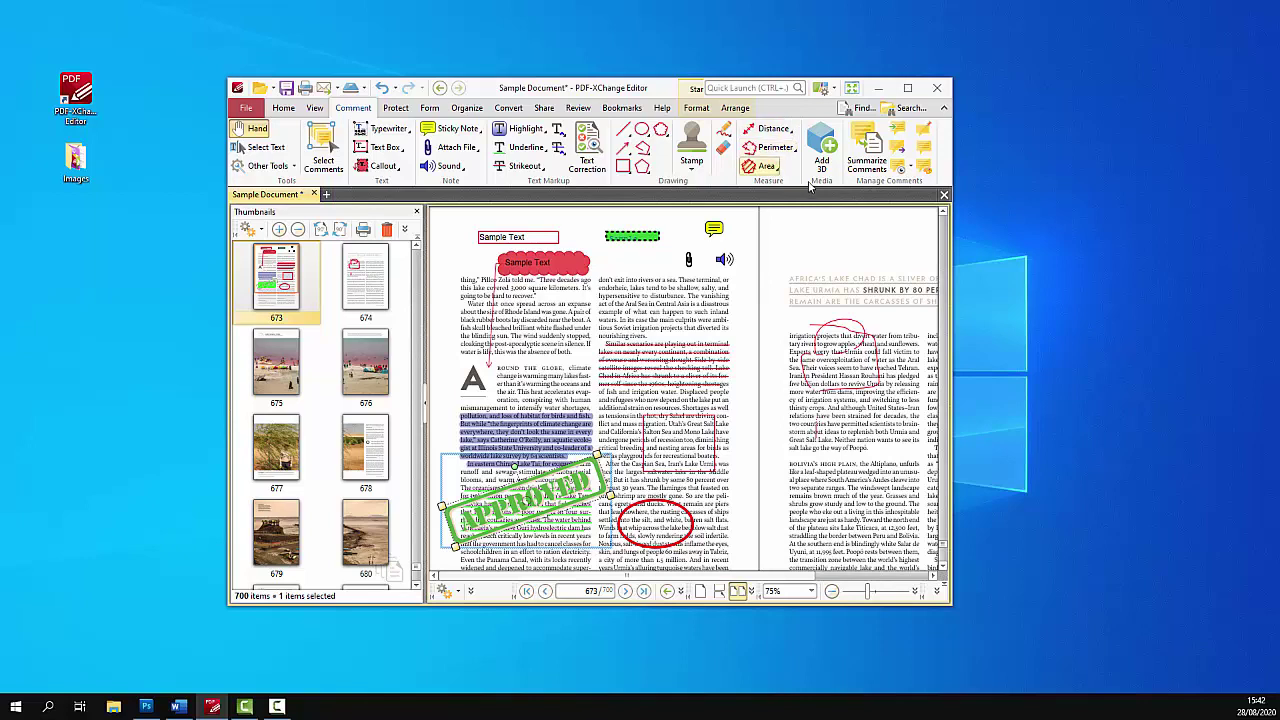
# Step: Measure a 56.5 m distance across the top of the right page
pyautogui.click(768, 128)
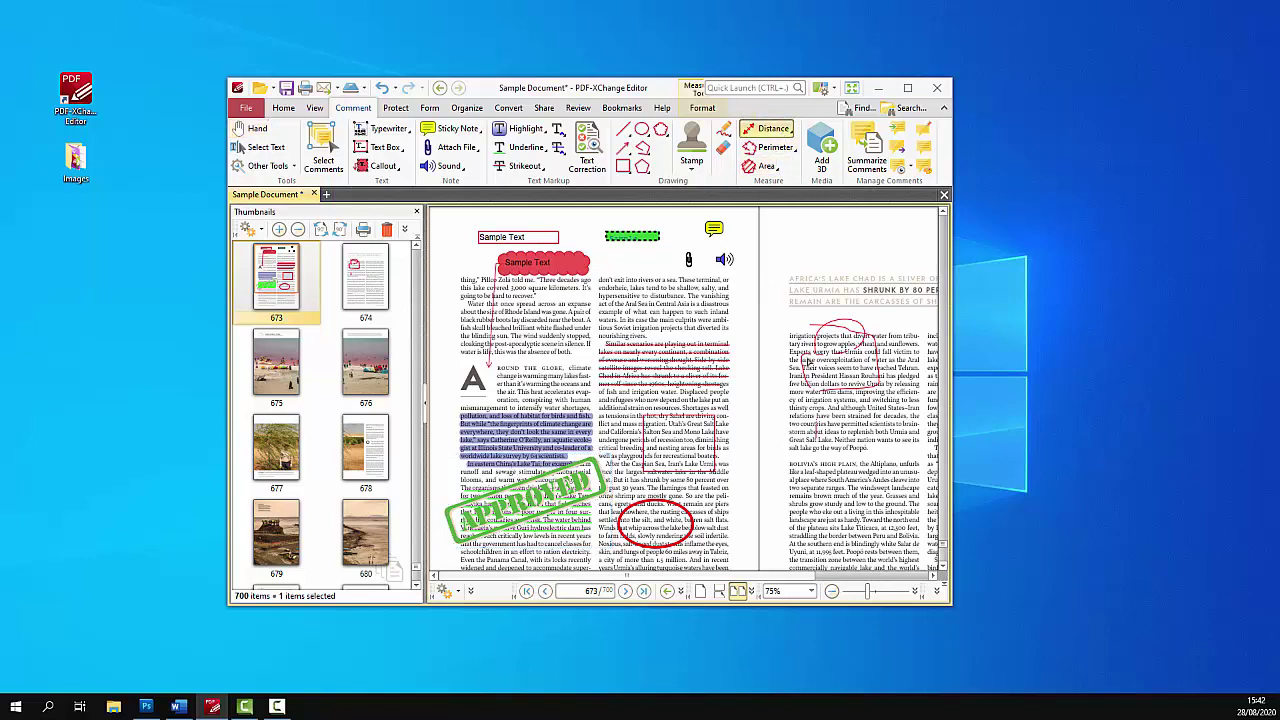
pyautogui.click(788, 218)
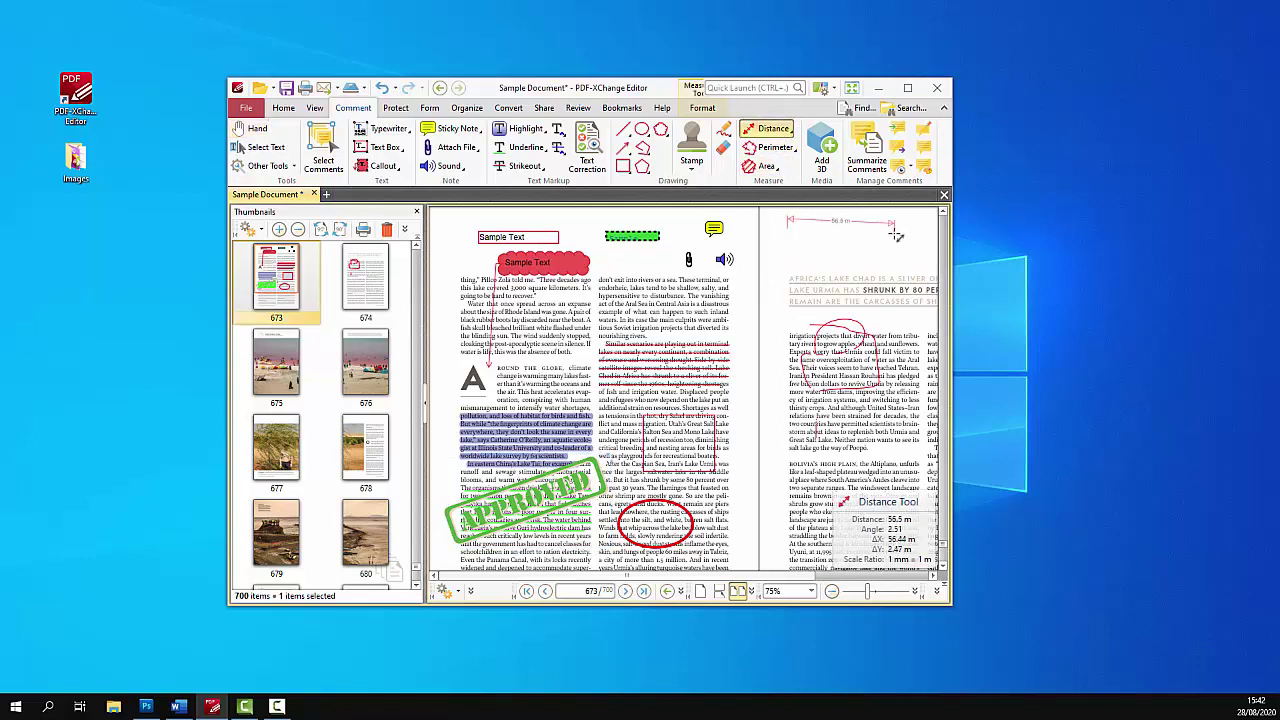
pyautogui.click(896, 234)
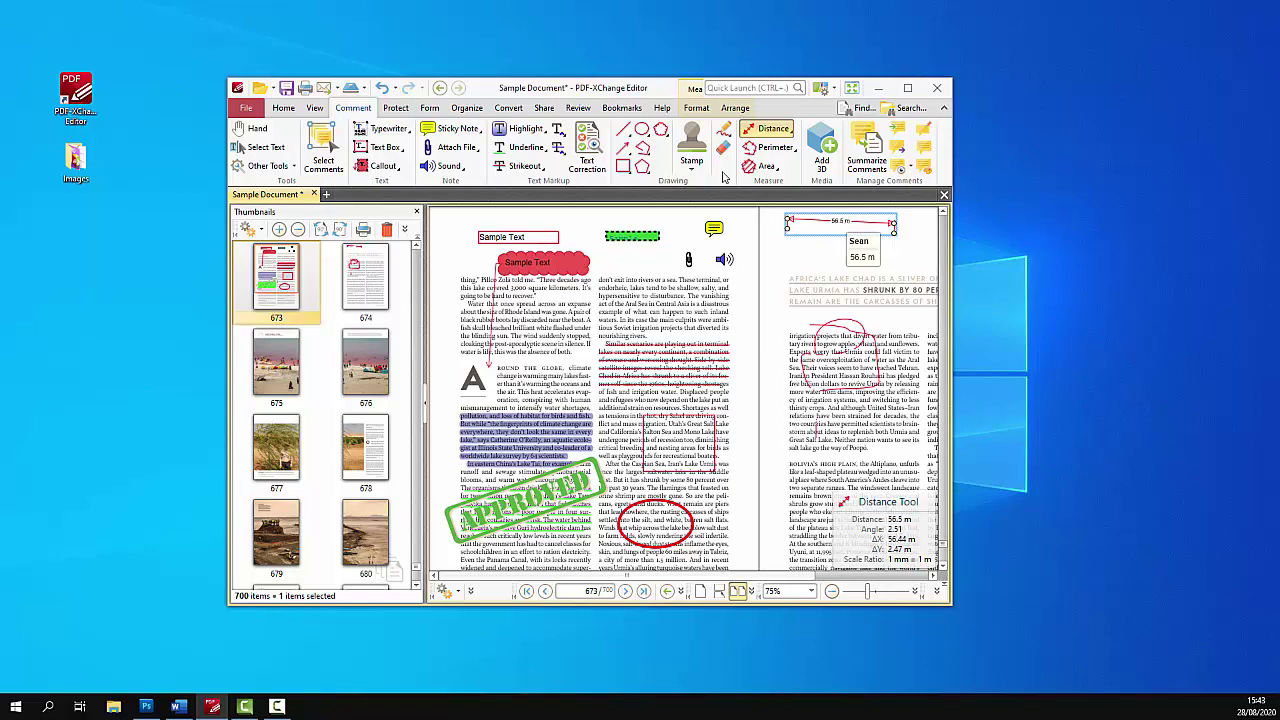
pyautogui.click(695, 107)
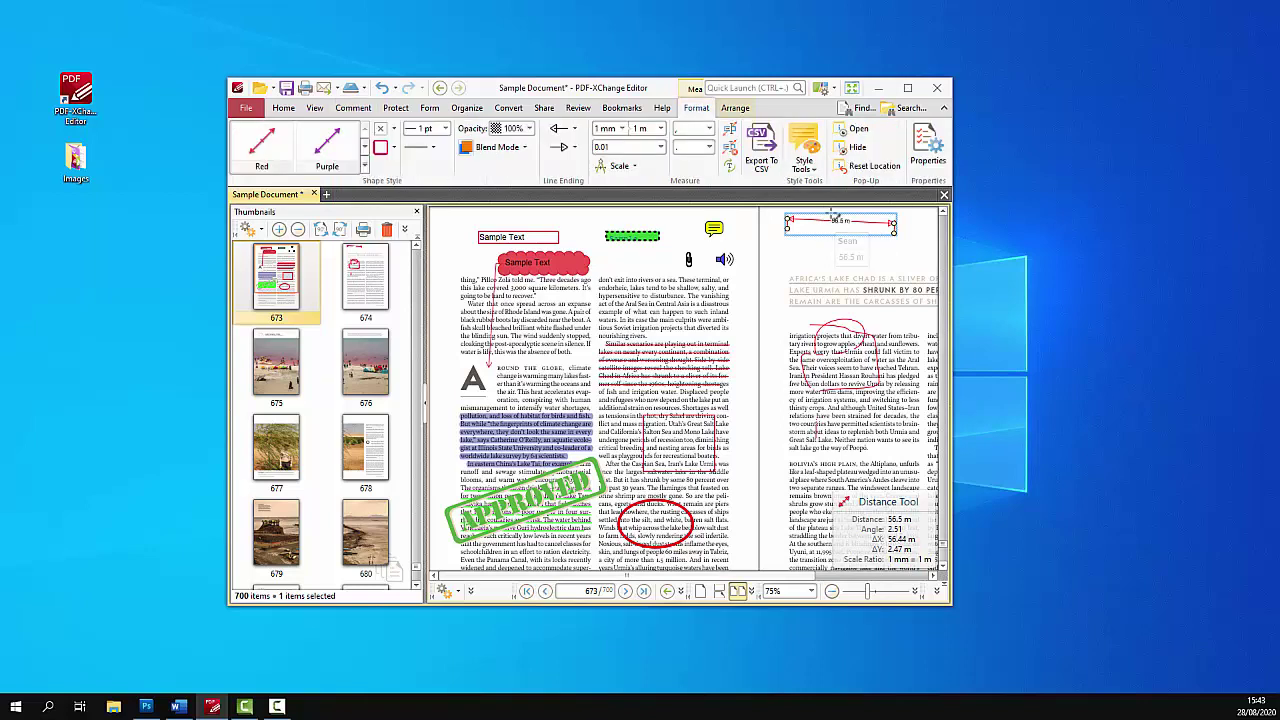
# Step: Calibrate the measurement scale by marking two points as 30 cm, giving 53.33 mm = 30 cm
pyautogui.click(622, 166)
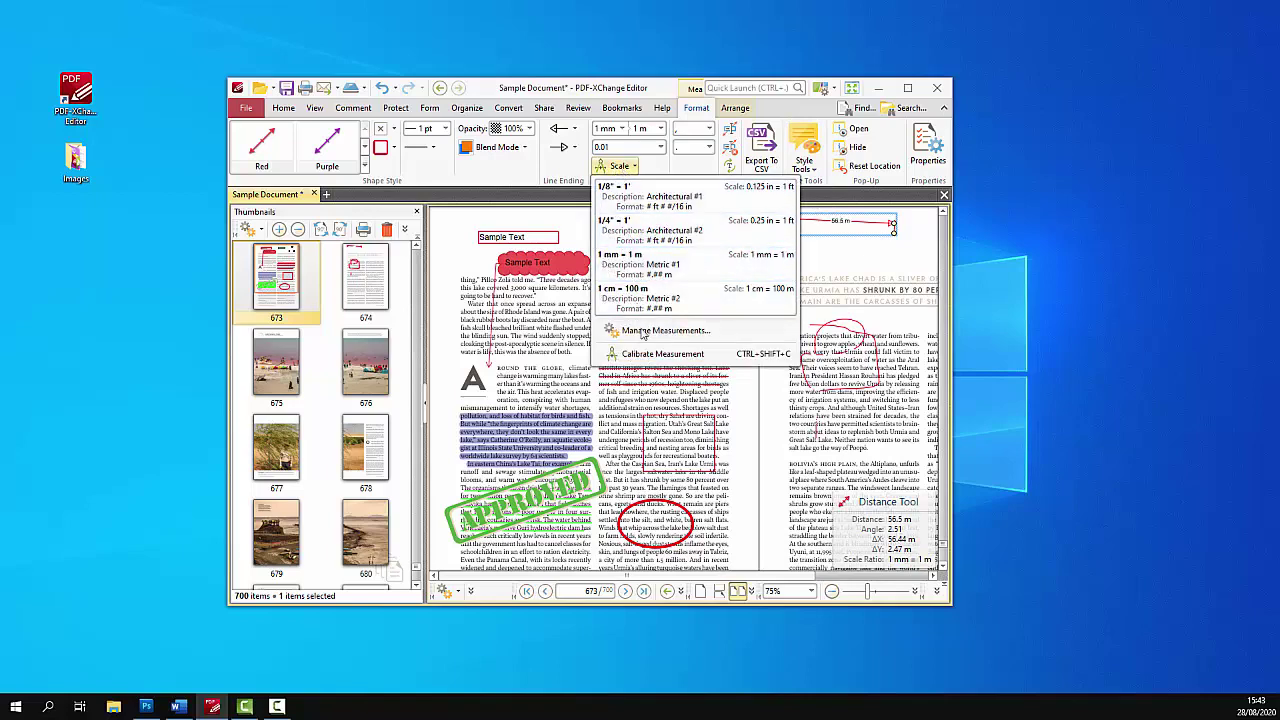
pyautogui.click(640, 354)
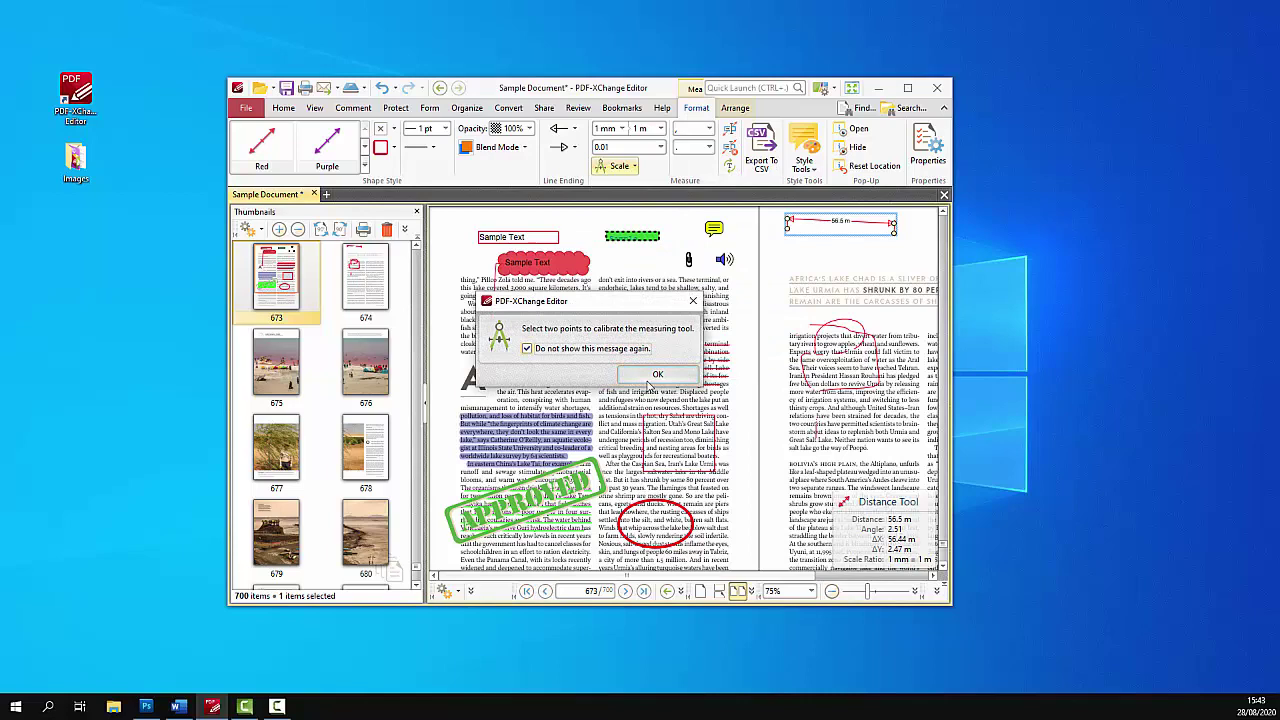
pyautogui.click(657, 374)
pyautogui.click(614, 305)
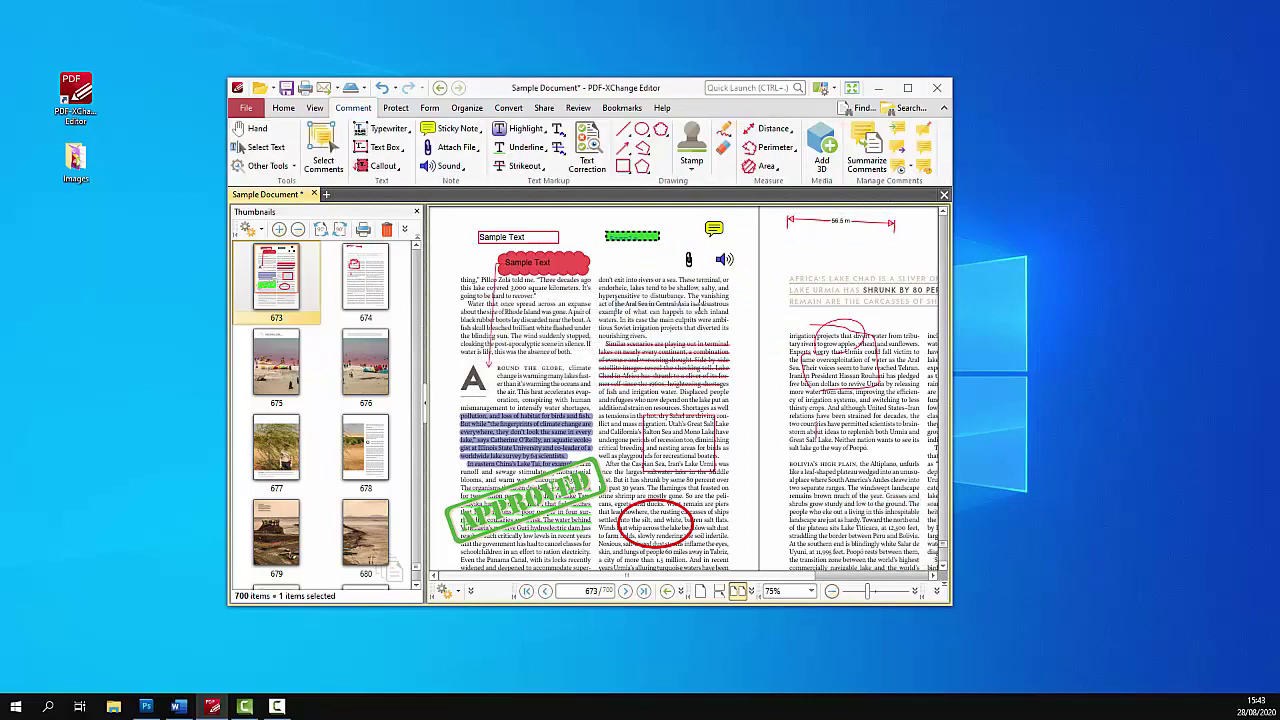
pyautogui.click(718, 305)
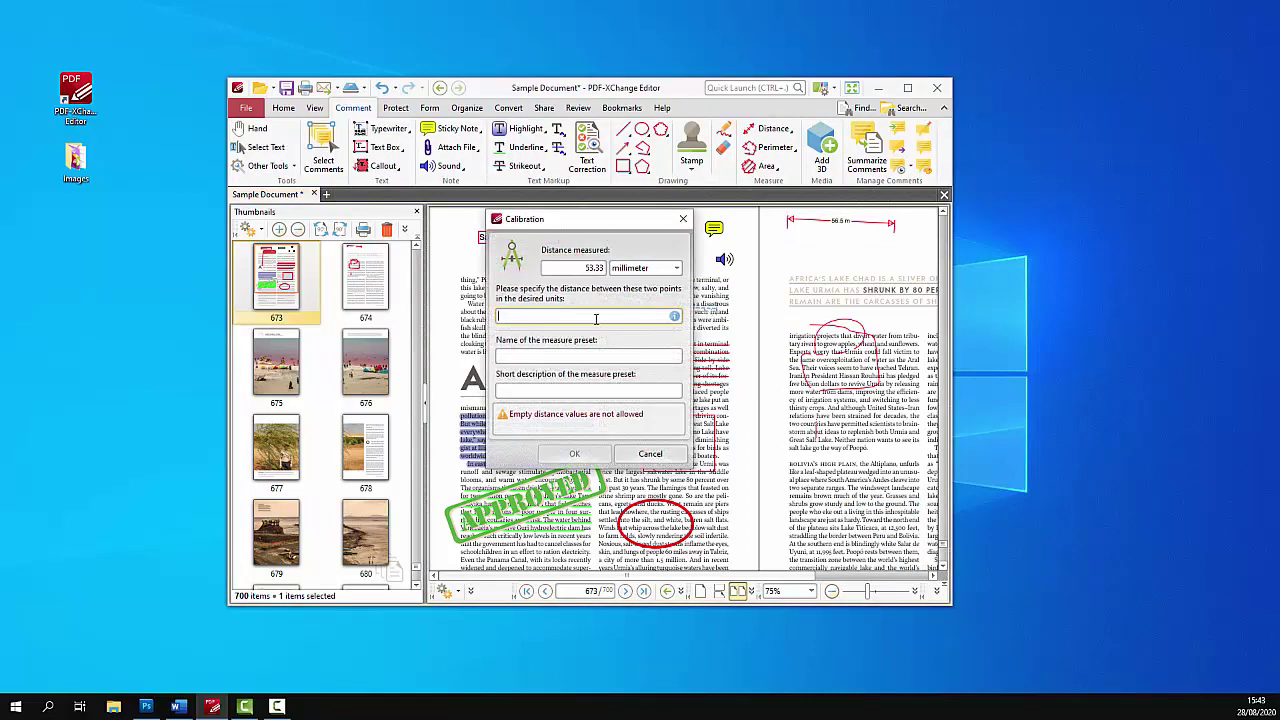
pyautogui.write('50cm')
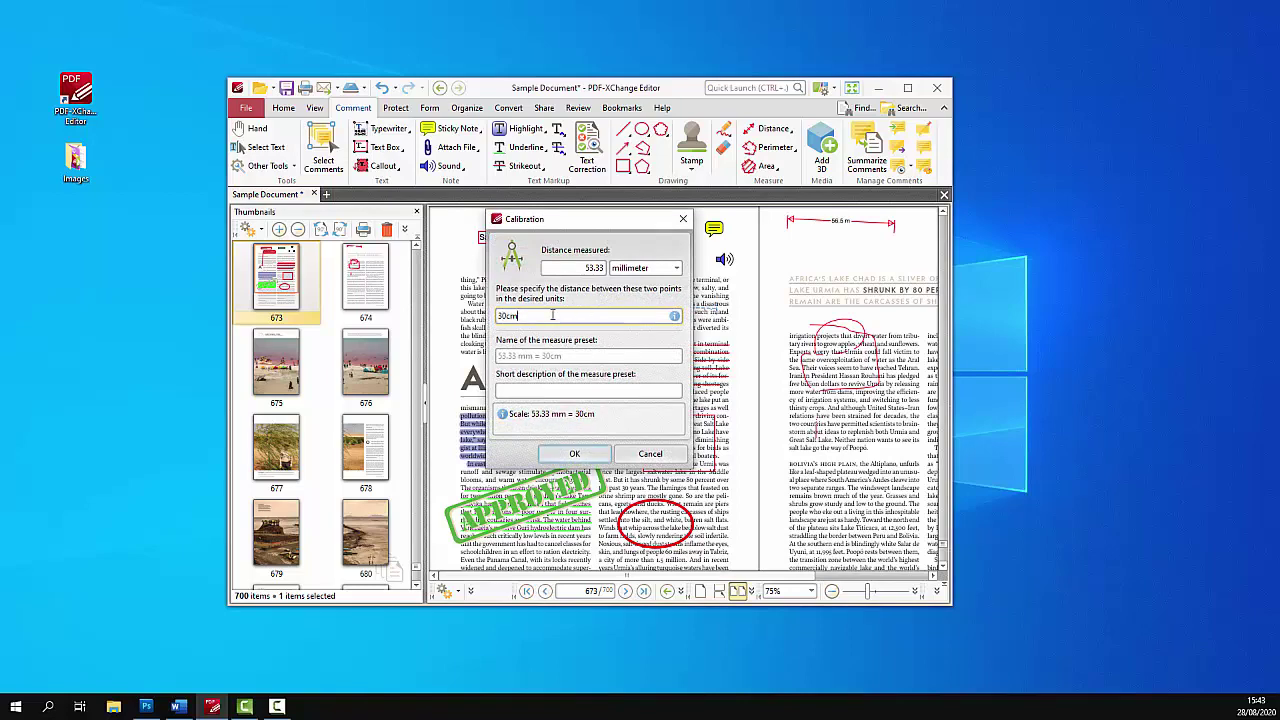
pyautogui.click(599, 455)
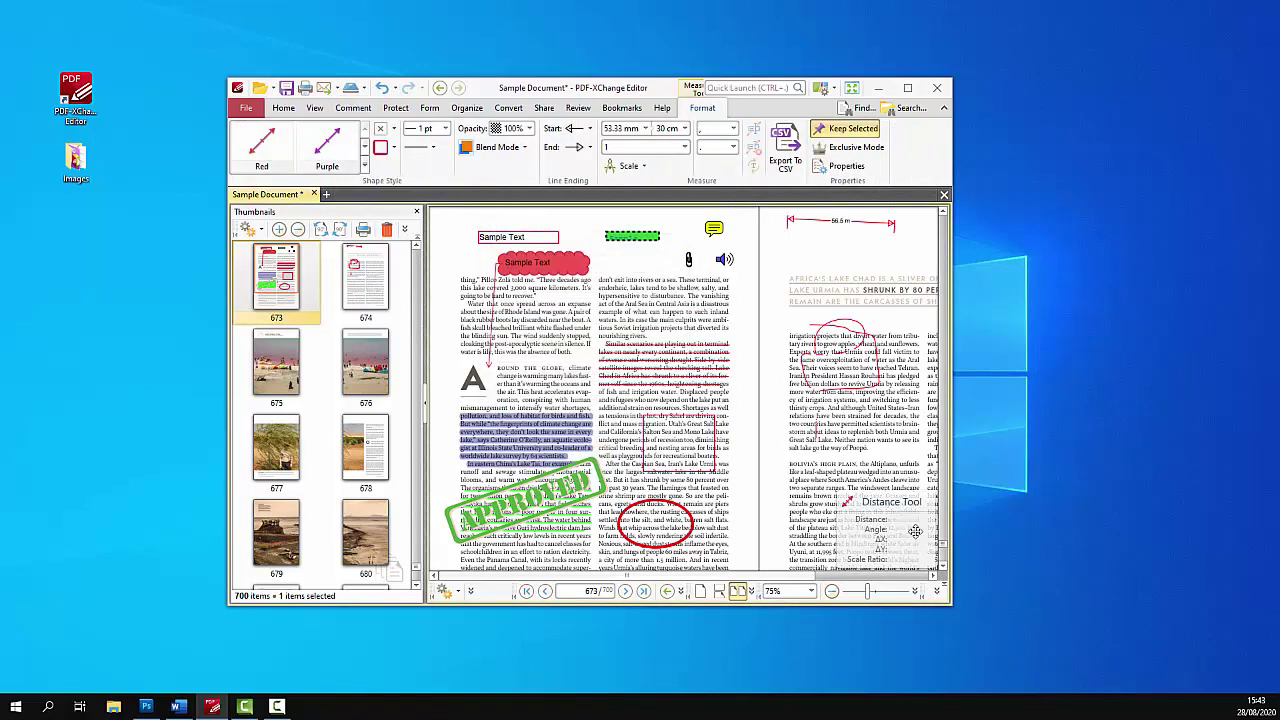
# Step: Apply the 53.33 mm = 30 cm scale to the top distance line, now 32 cm
pyautogui.click(856, 224)
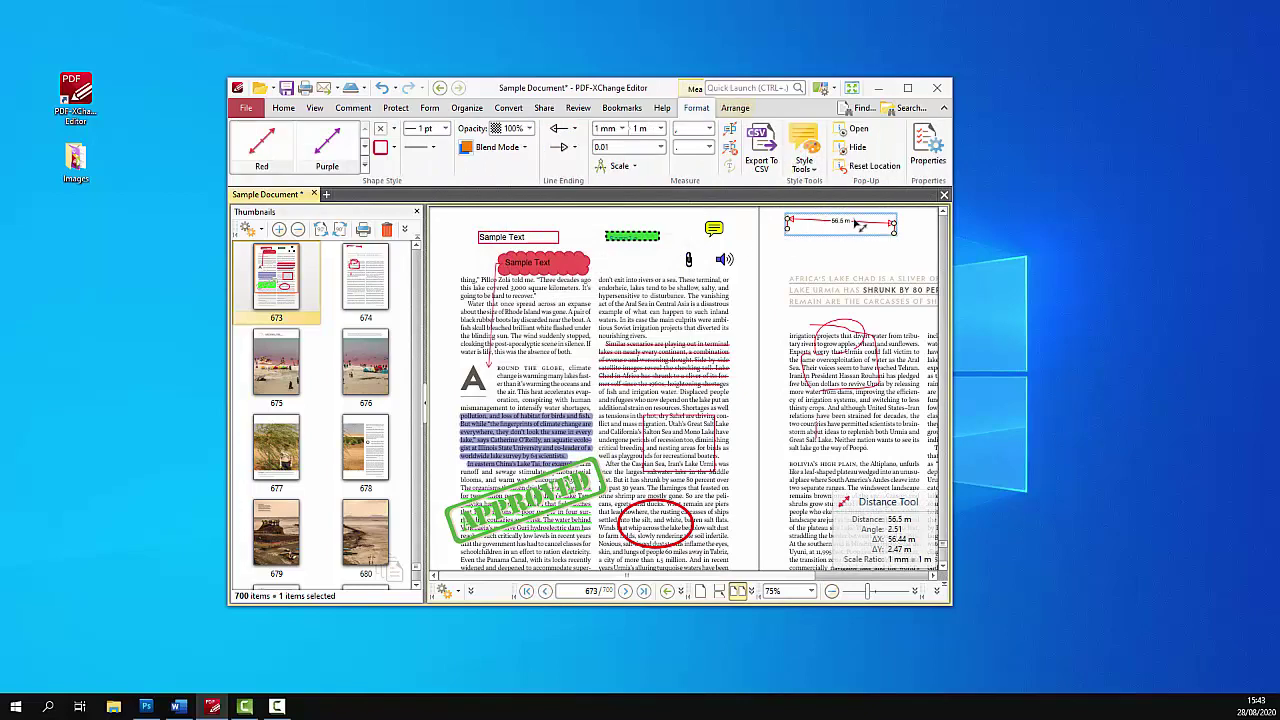
pyautogui.click(616, 165)
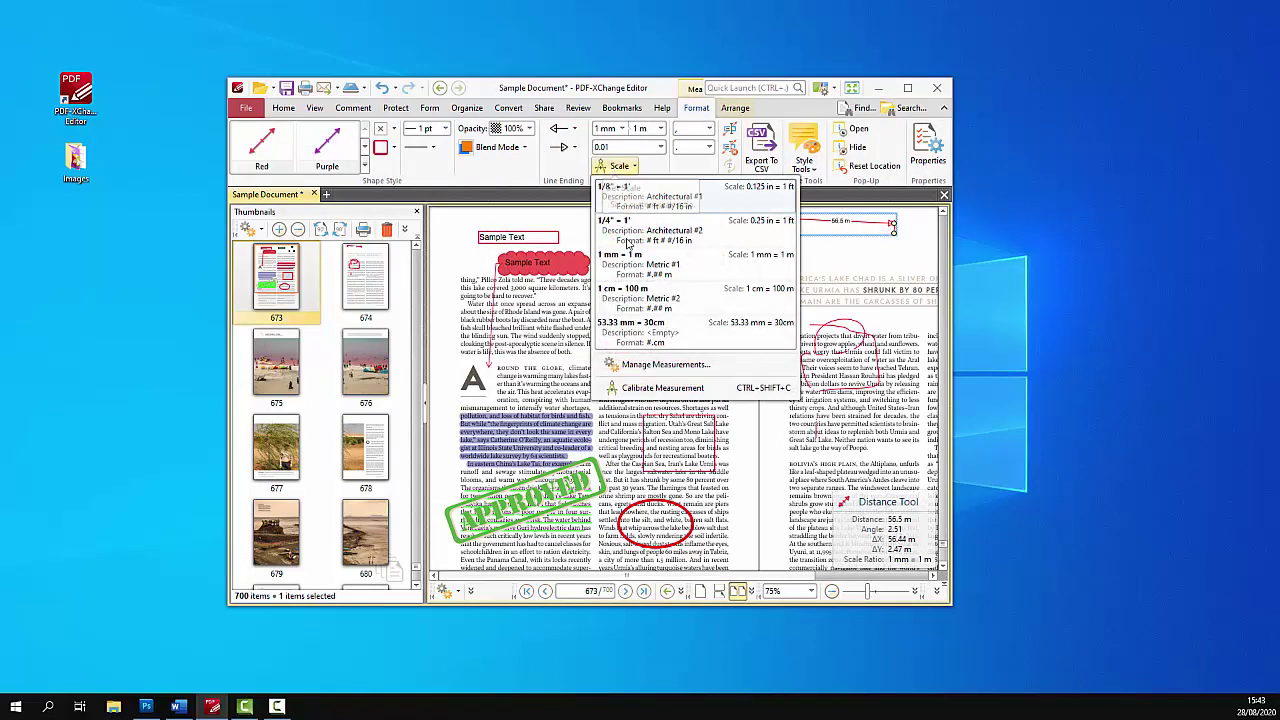
pyautogui.click(648, 340)
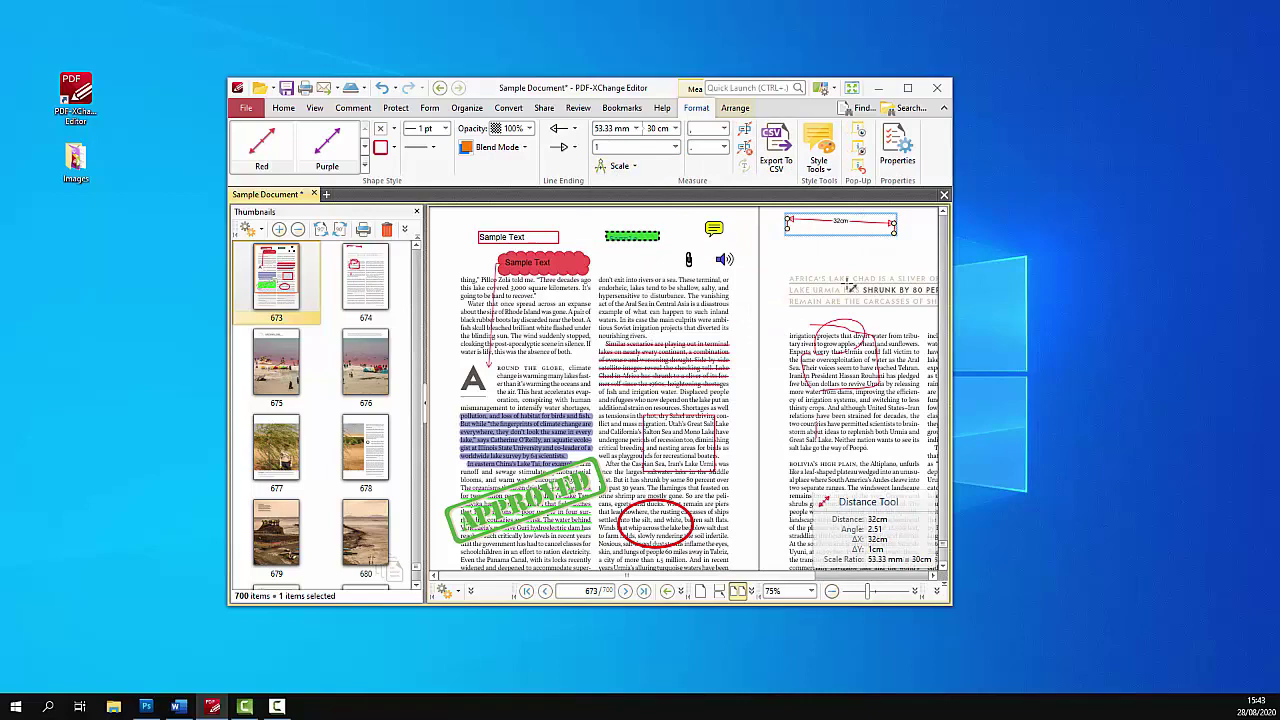
pyautogui.click(283, 107)
# Step: Measure a 106 cm perimeter around the paragraph near the bottom of the left page
pyautogui.click(353, 107)
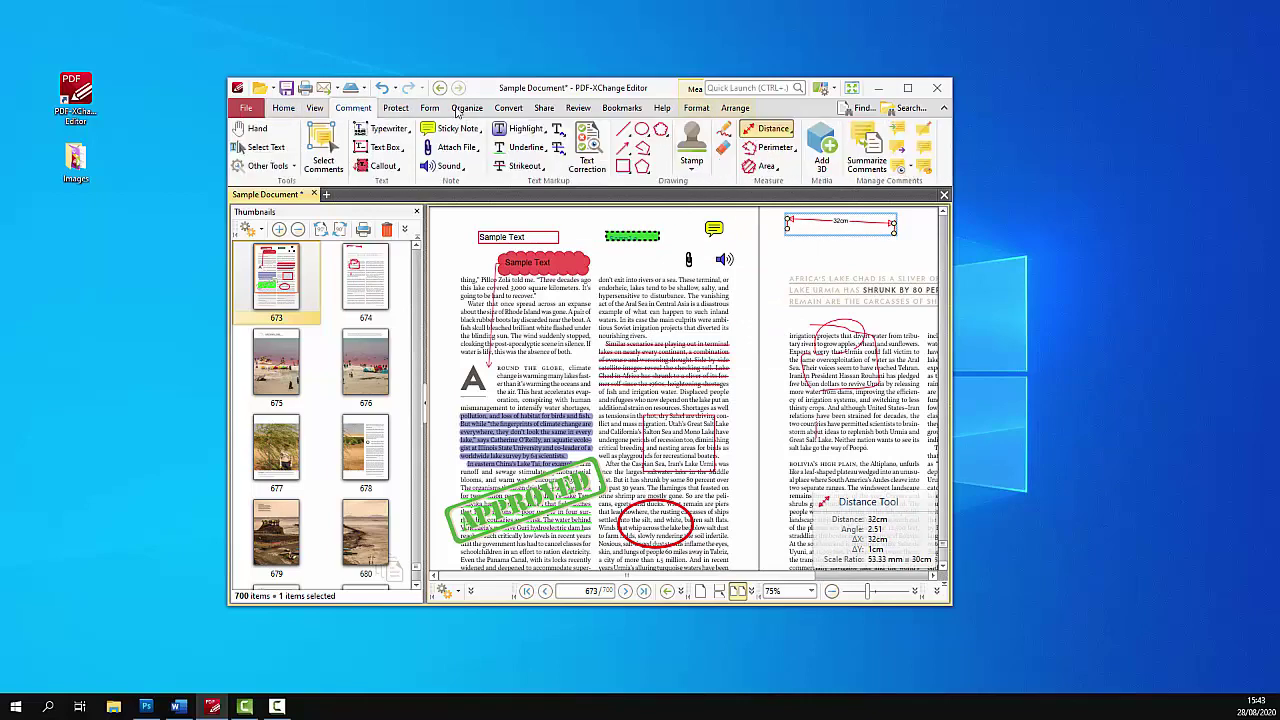
pyautogui.click(770, 147)
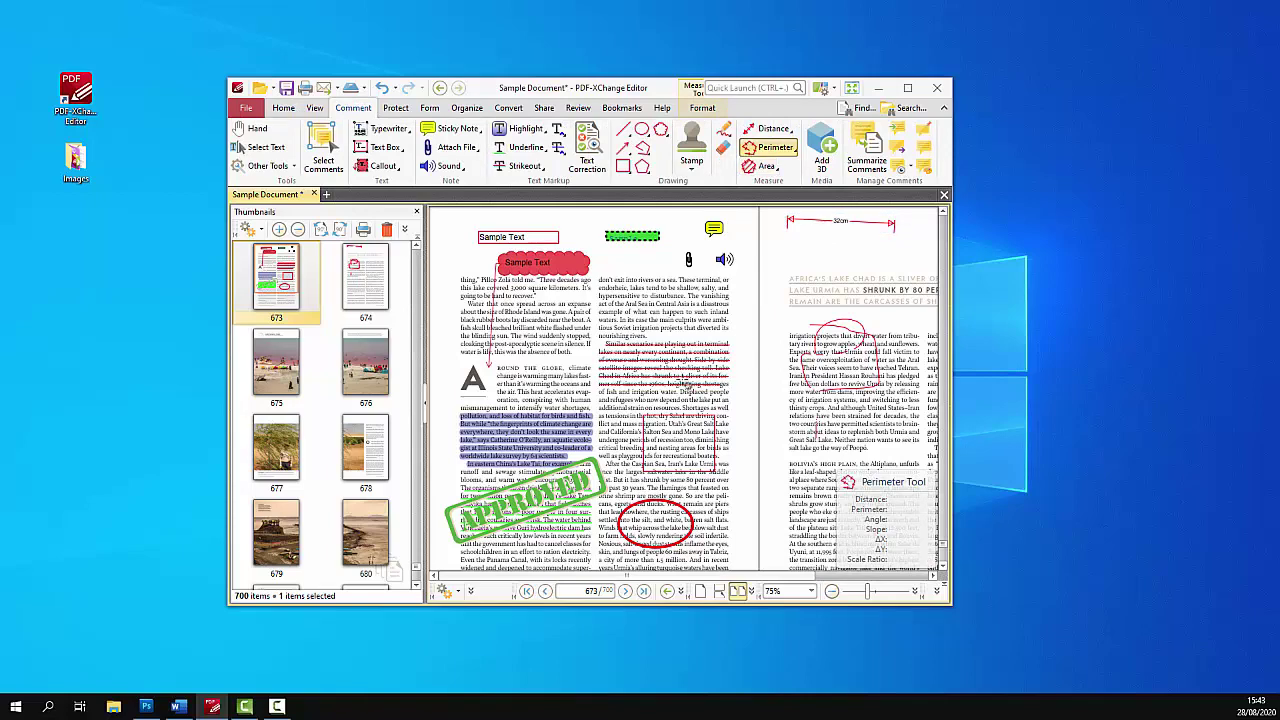
pyautogui.scroll(-2, 680, 380)
pyautogui.click(453, 479)
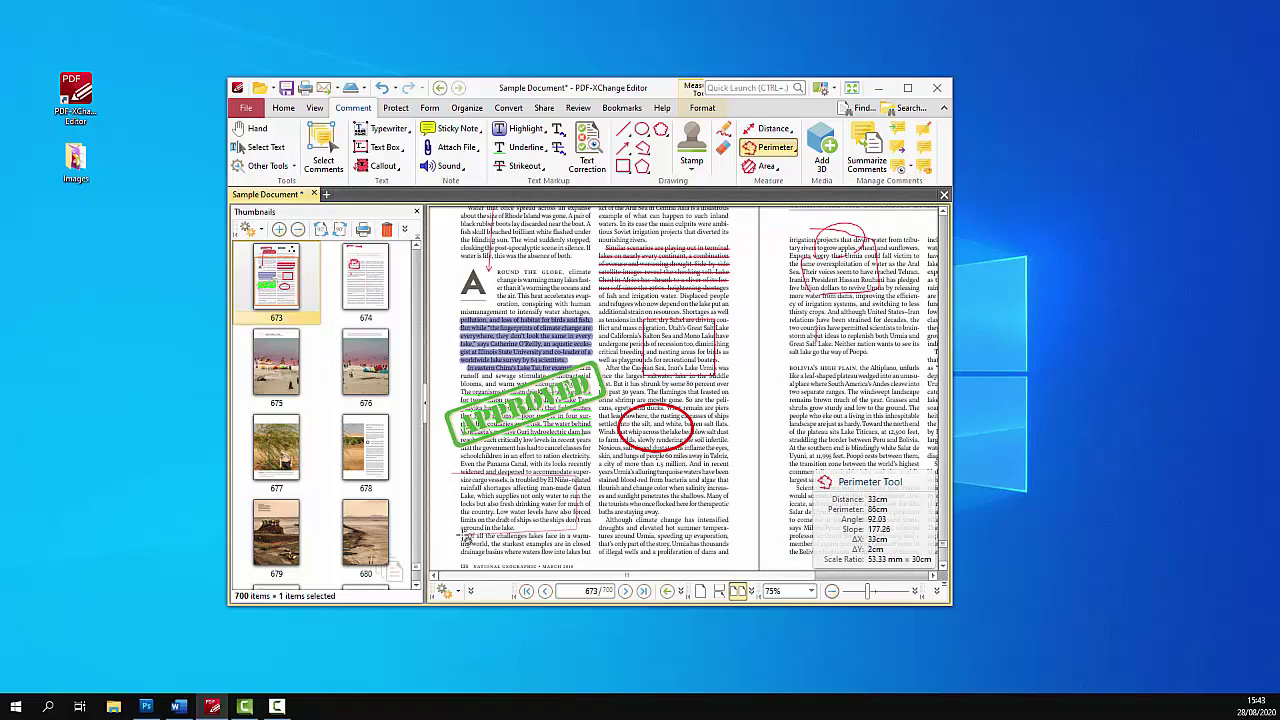
pyautogui.doubleClick(456, 478)
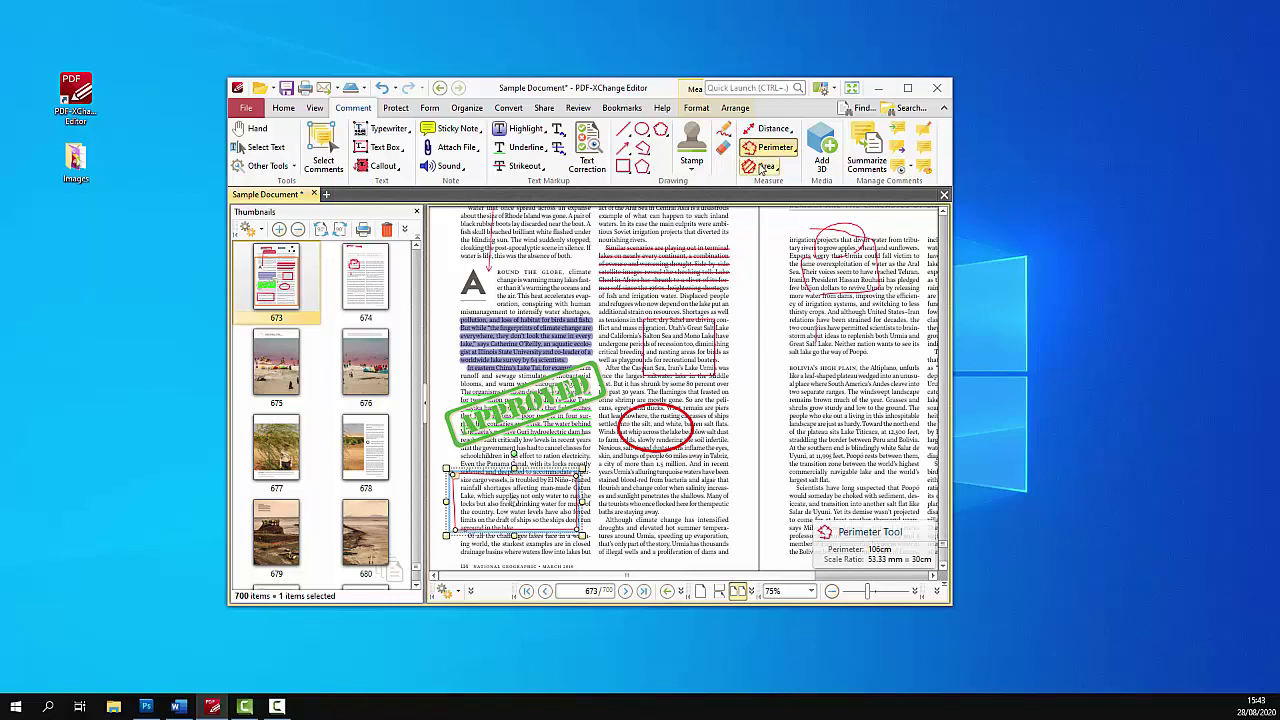
# Step: Measure a 375 cm² area around the BOLIVIA'S paragraph and style it purple
pyautogui.click(764, 166)
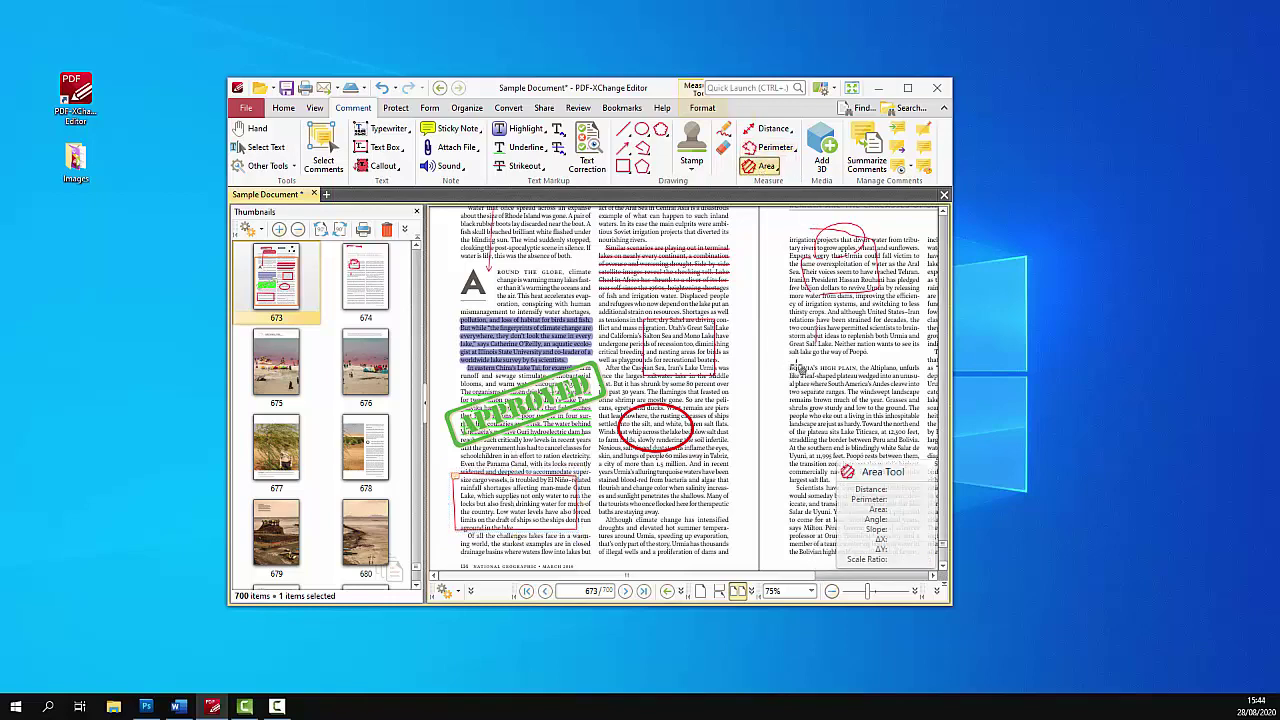
pyautogui.click(790, 367)
pyautogui.click(912, 366)
pyautogui.click(912, 420)
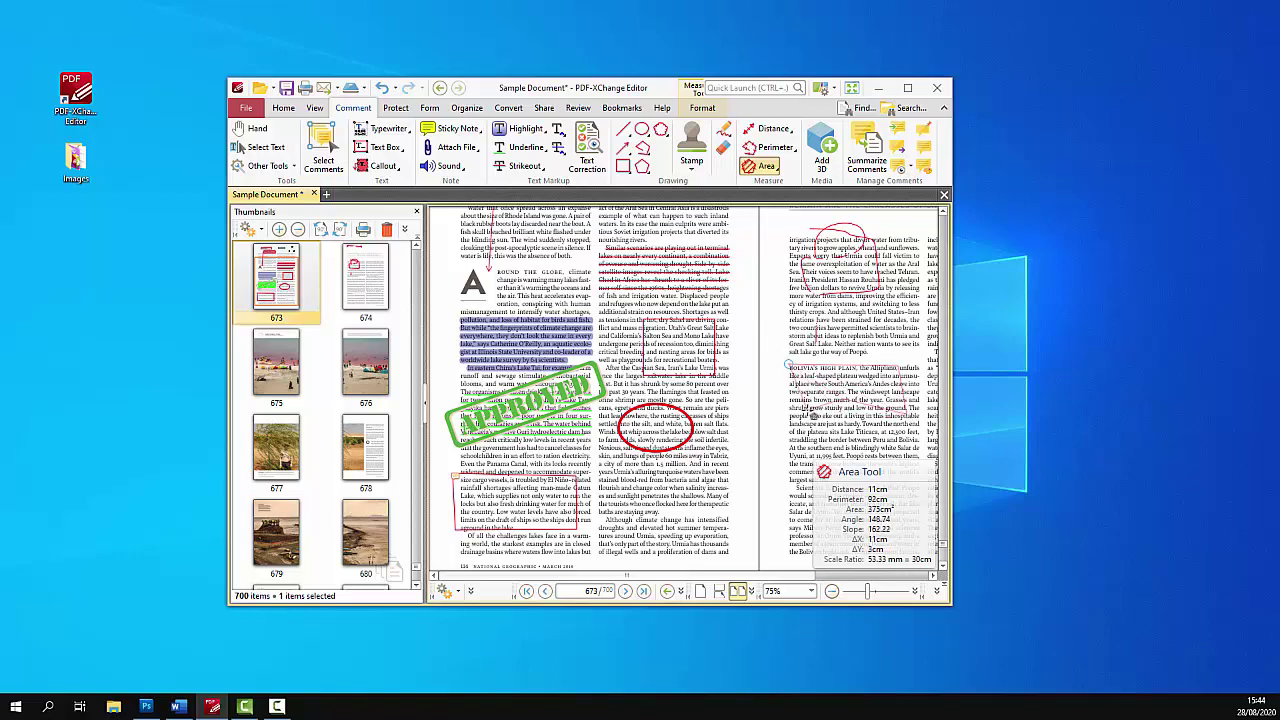
pyautogui.doubleClick(810, 418)
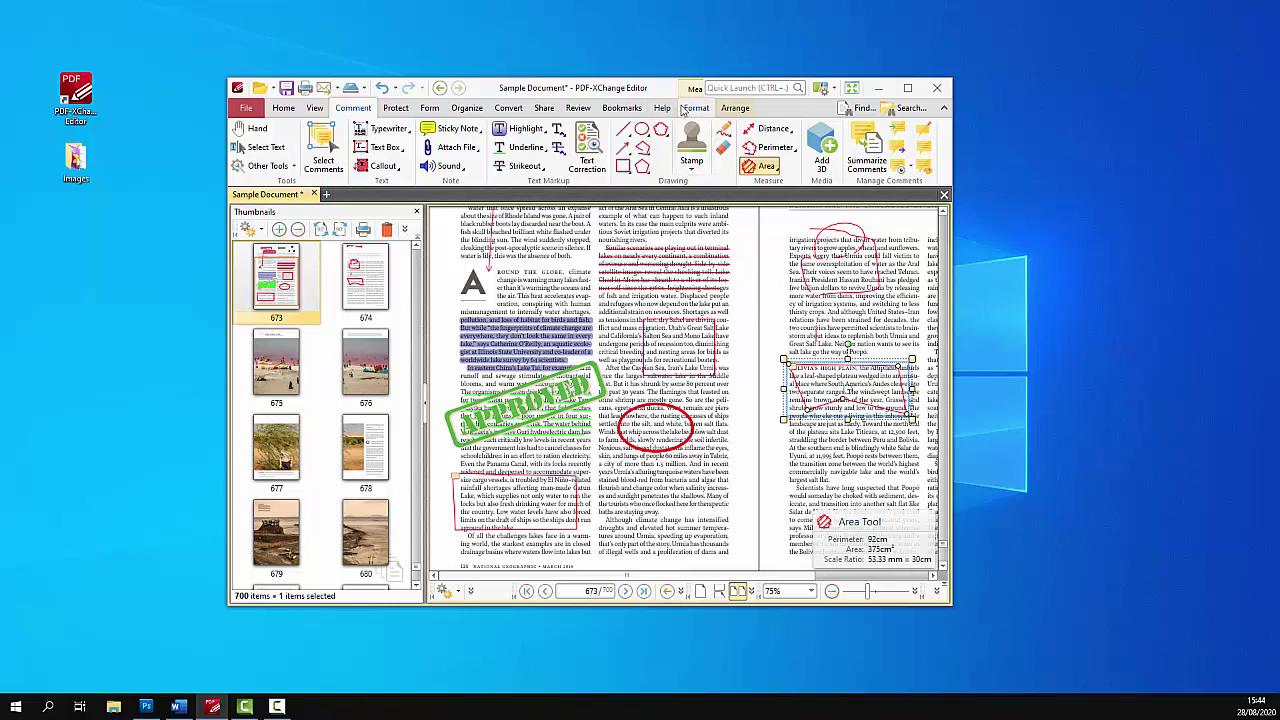
pyautogui.click(696, 108)
pyautogui.click(330, 145)
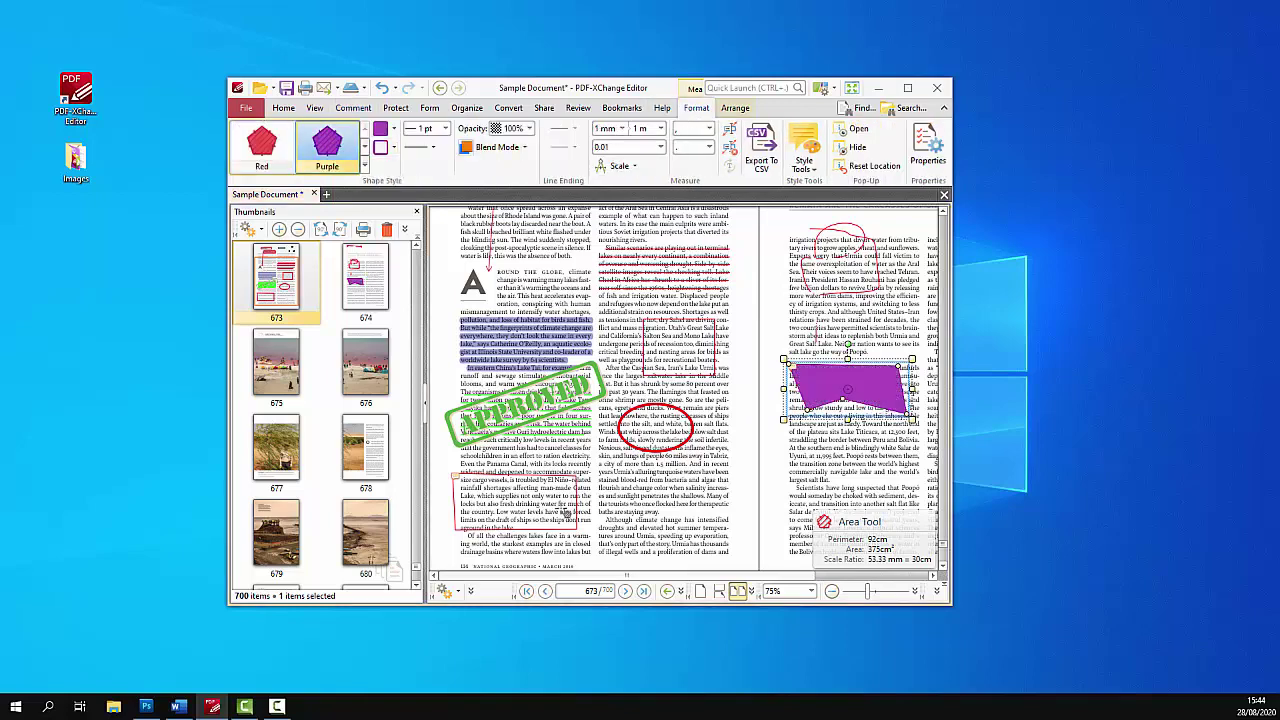
# Step: Thicken the perimeter measurement's outline to 4 pt
pyautogui.click(541, 481)
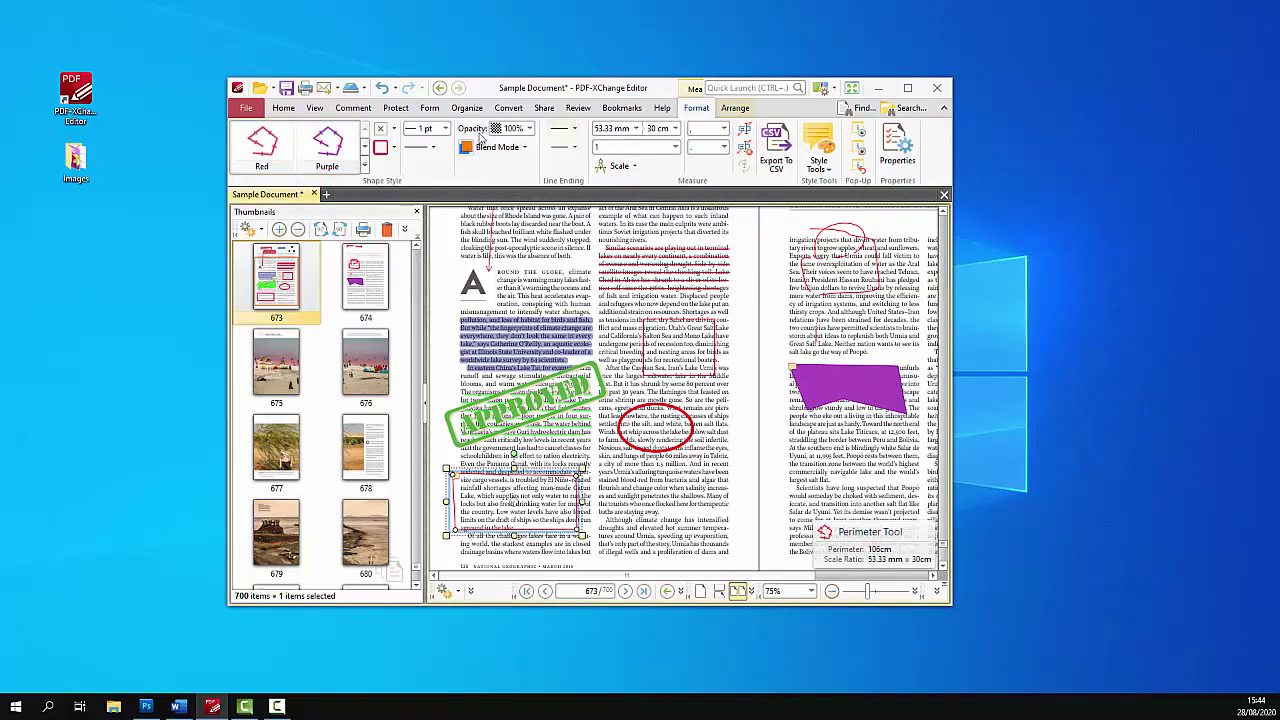
pyautogui.click(445, 129)
pyautogui.click(425, 225)
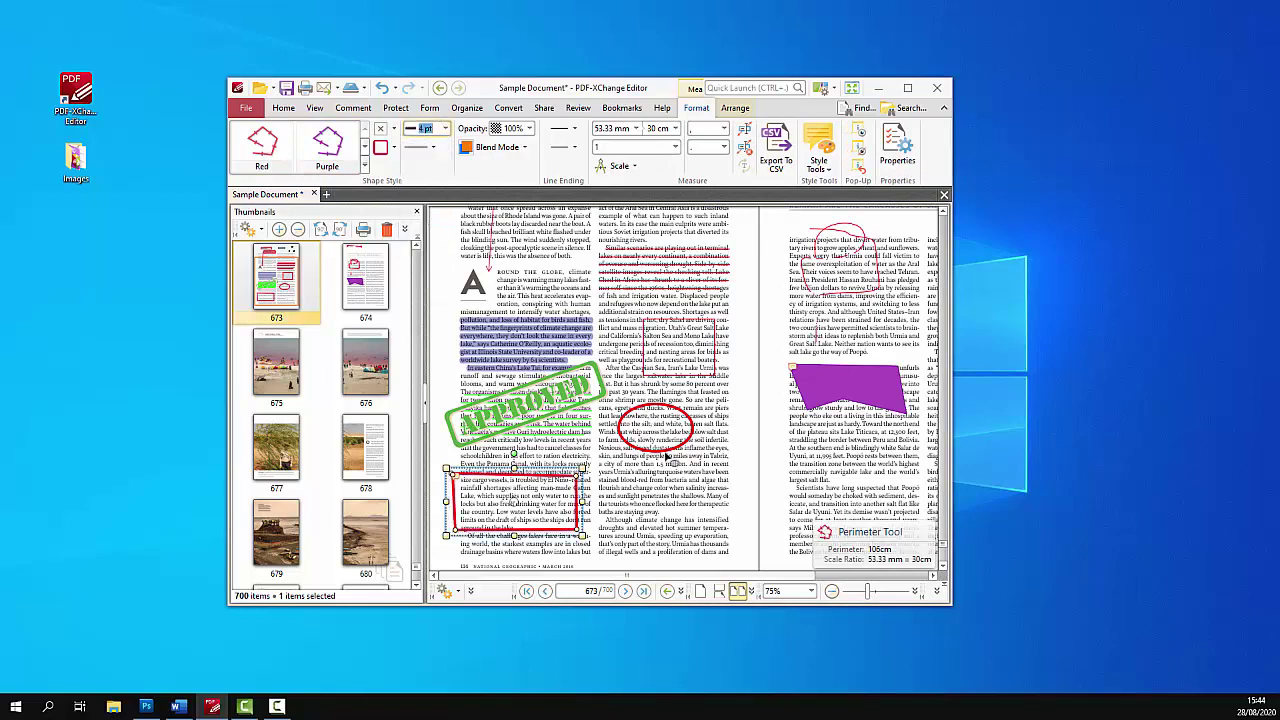
pyautogui.scroll(-1, 335, 145)
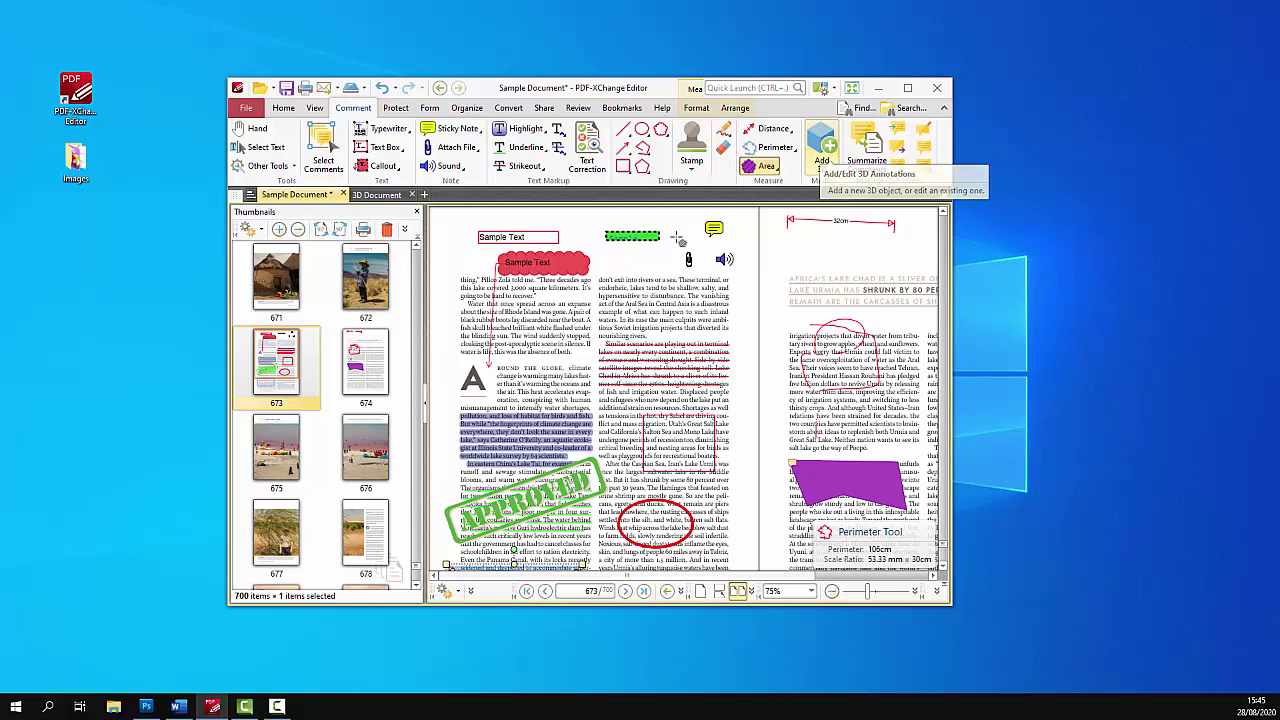
# Step: Activate the 3D model in the 3D Document and orbit onto the building's green roof
pyautogui.click(380, 194)
pyautogui.click(577, 379)
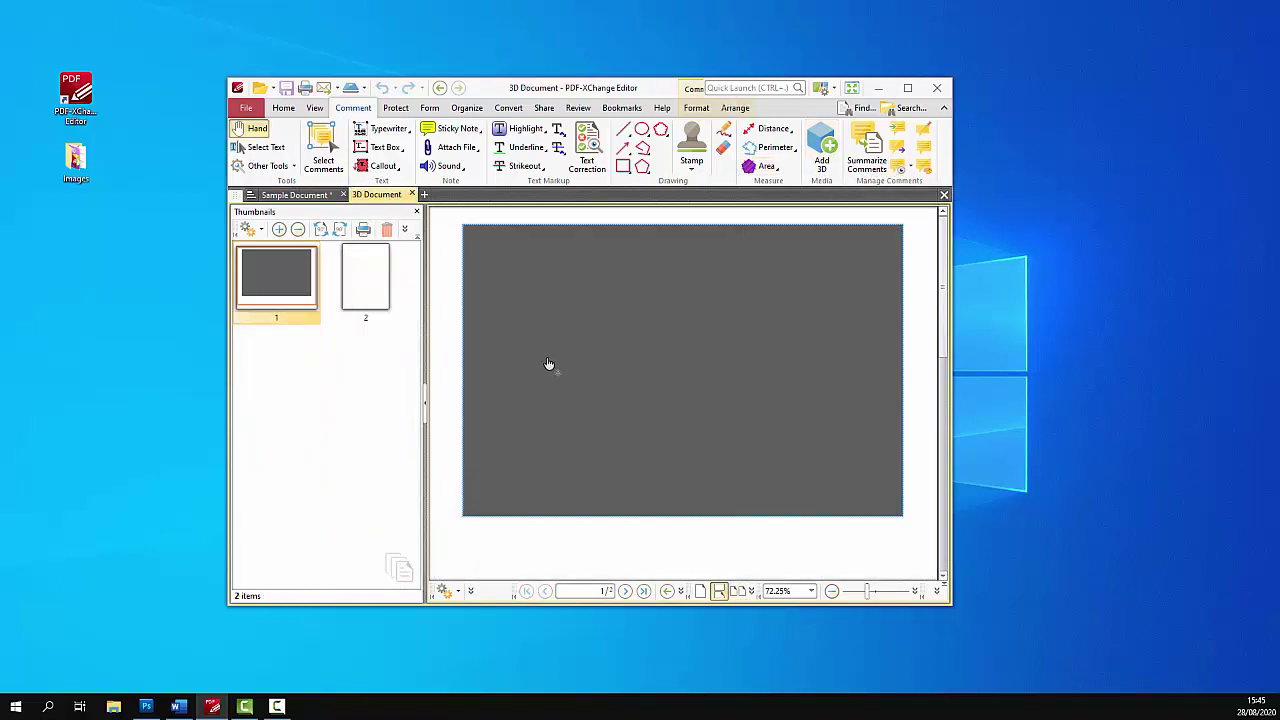
pyautogui.scroll(-2, 575, 362)
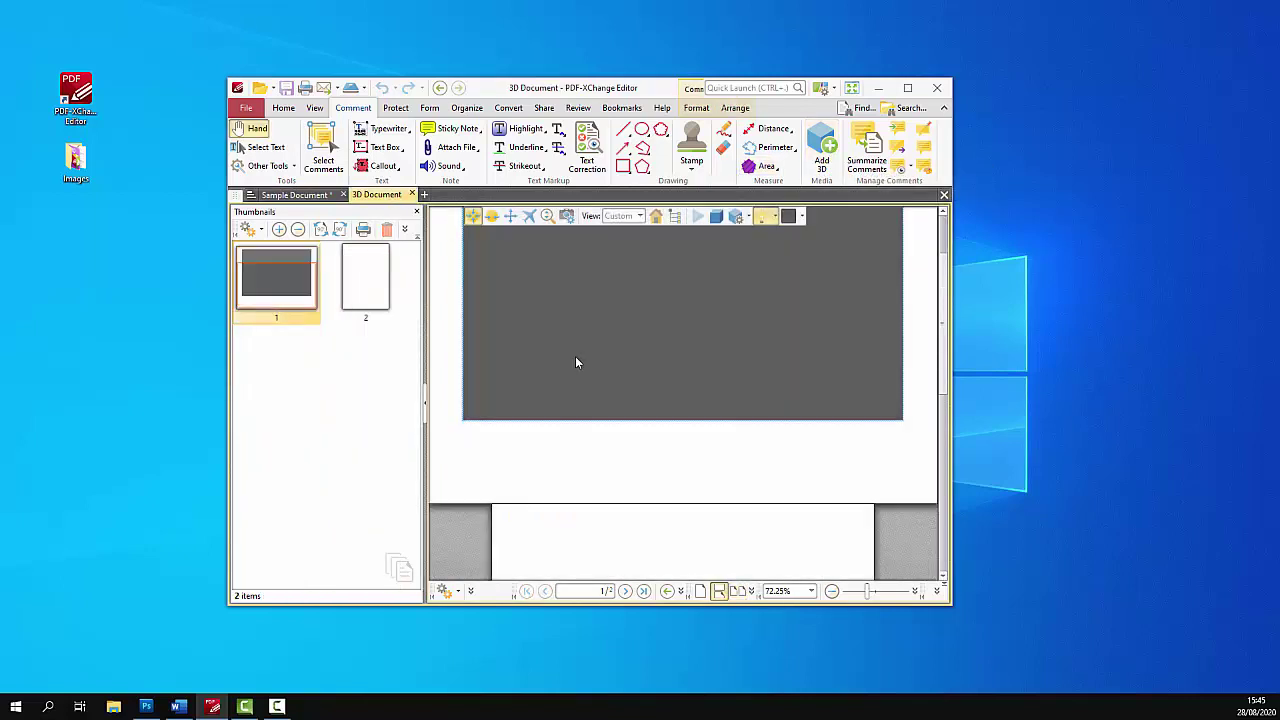
pyautogui.scroll(2, 735, 348)
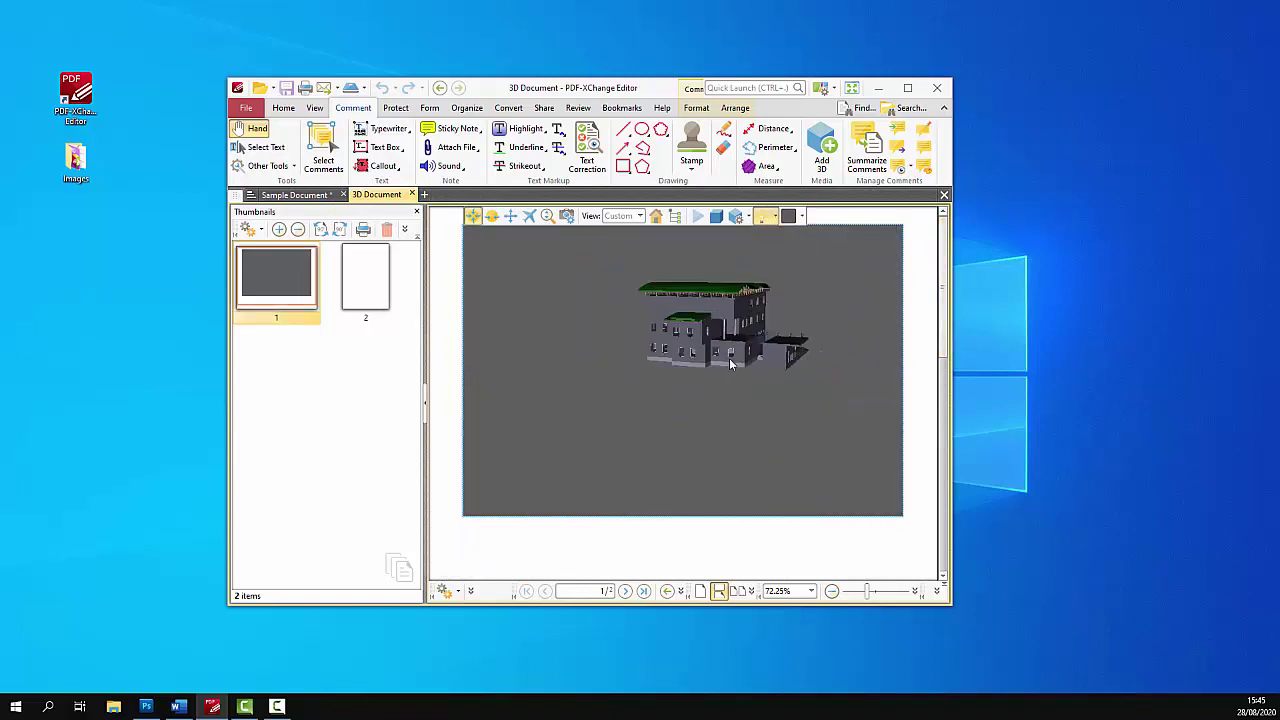
pyautogui.moveTo(729, 358); pyautogui.dragTo(572, 320)
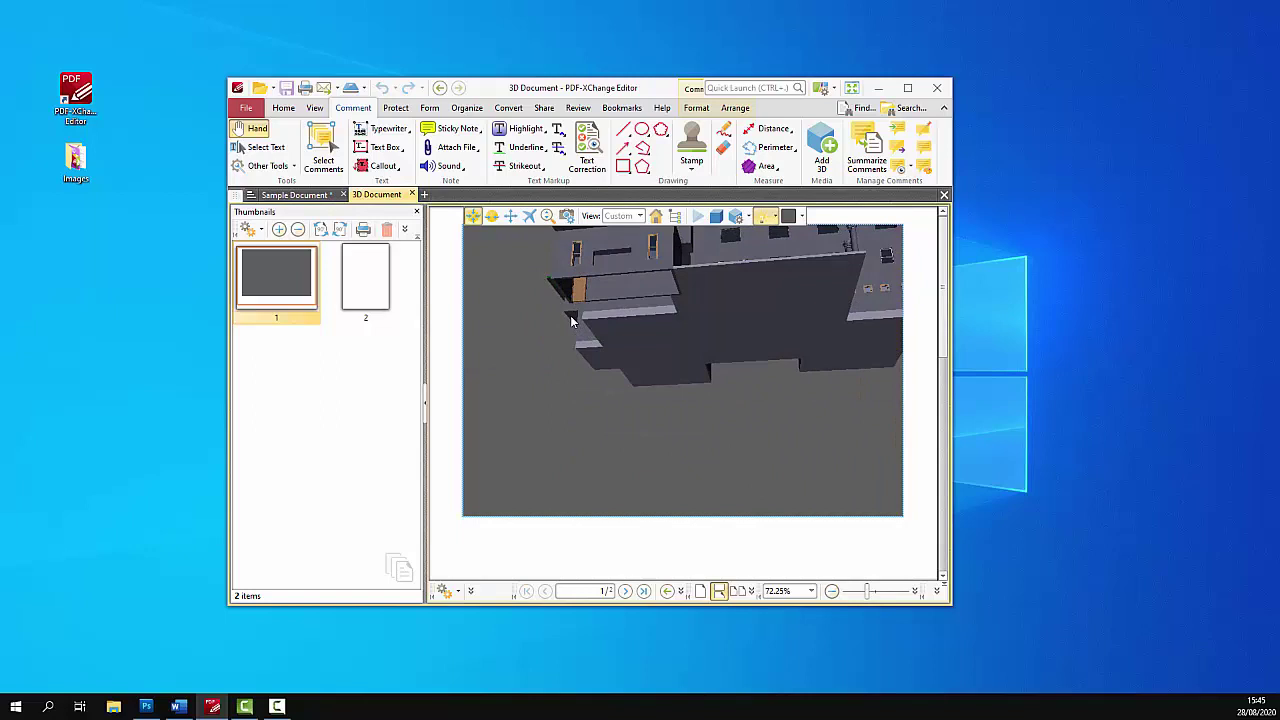
# Step: Mark out a new 3D annotation rectangle on blank page 2
pyautogui.scroll(-5, 452, 360)
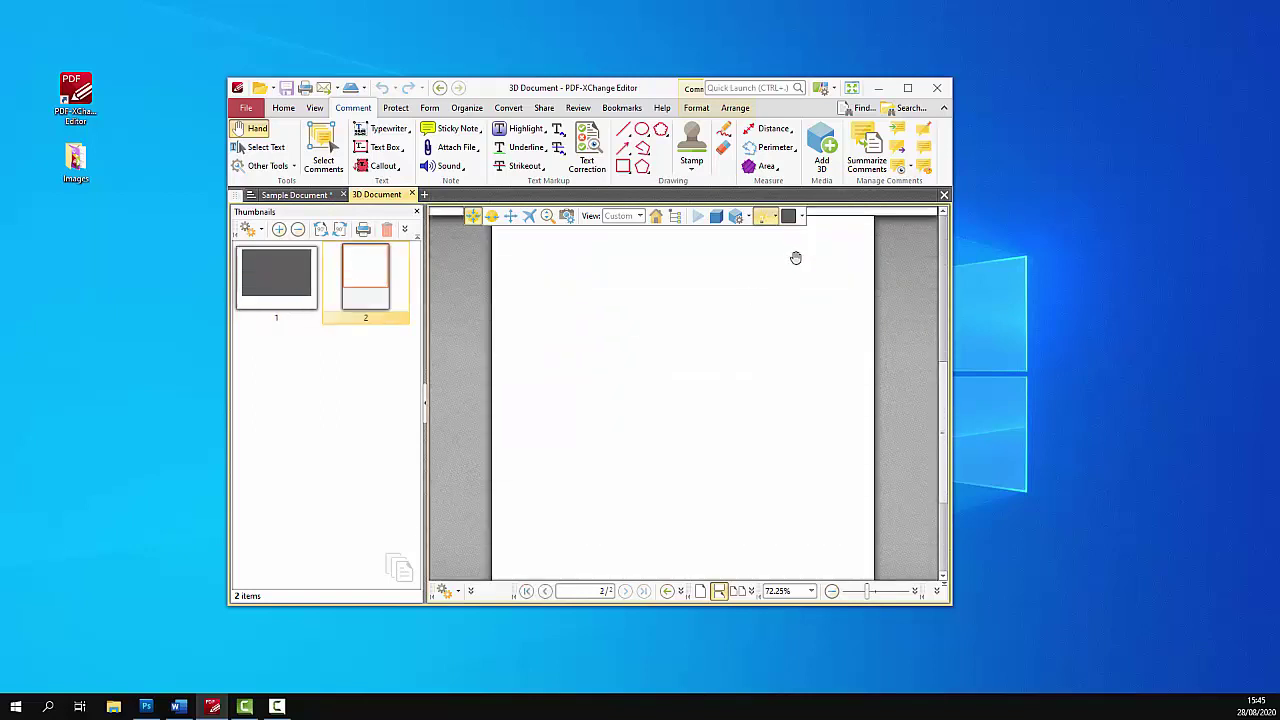
pyautogui.click(821, 150)
pyautogui.moveTo(608, 302); pyautogui.dragTo(752, 427)
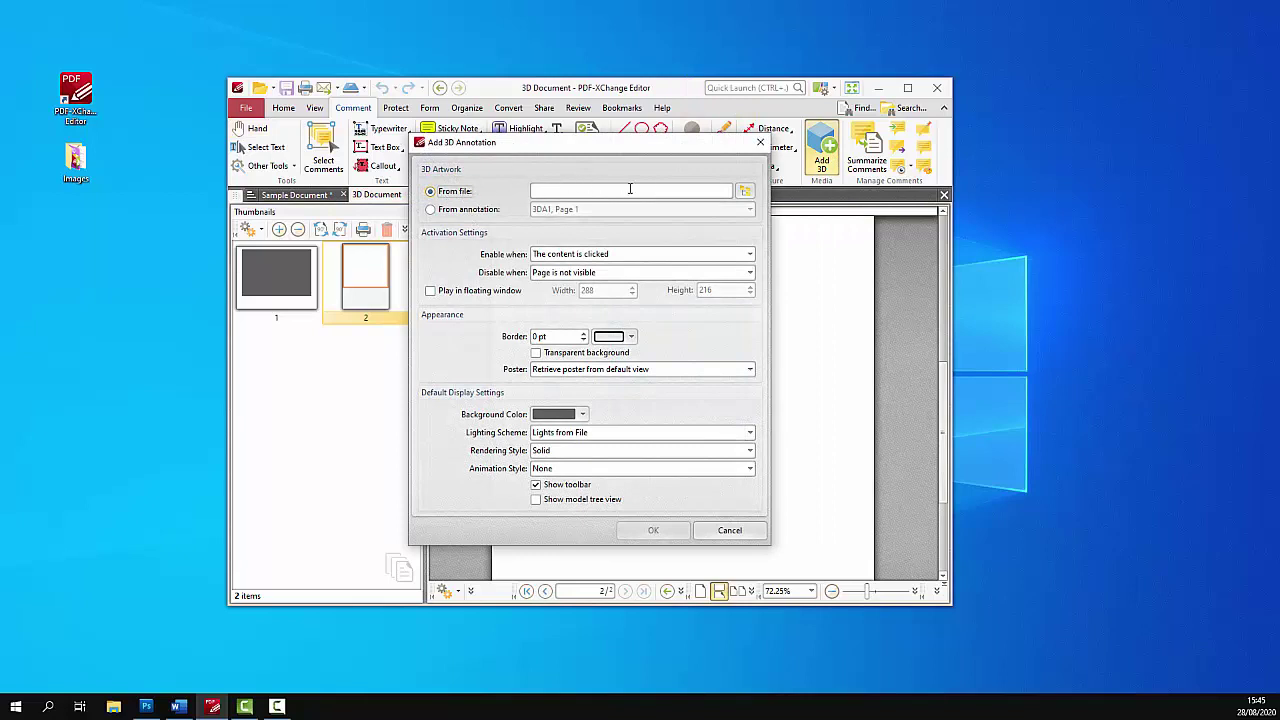
# Step: Add the page 2 3D annotation using the model from the existing annotation
pyautogui.click(436, 210)
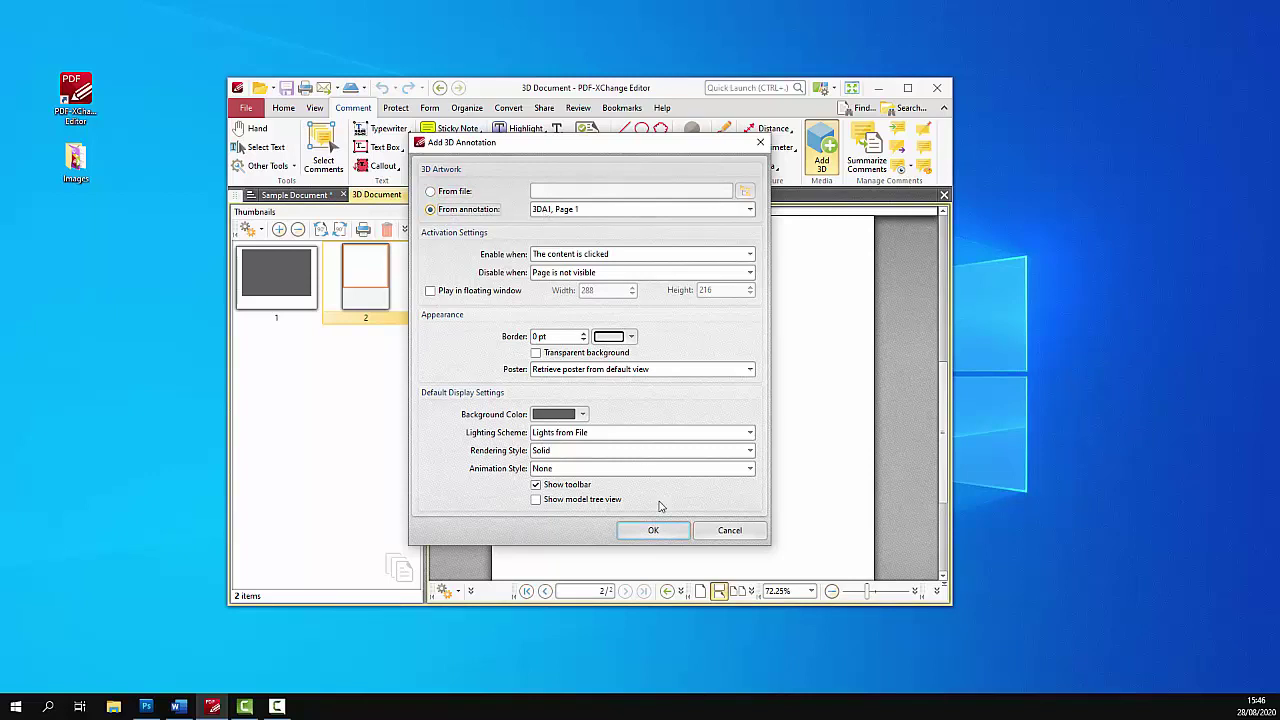
pyautogui.click(653, 530)
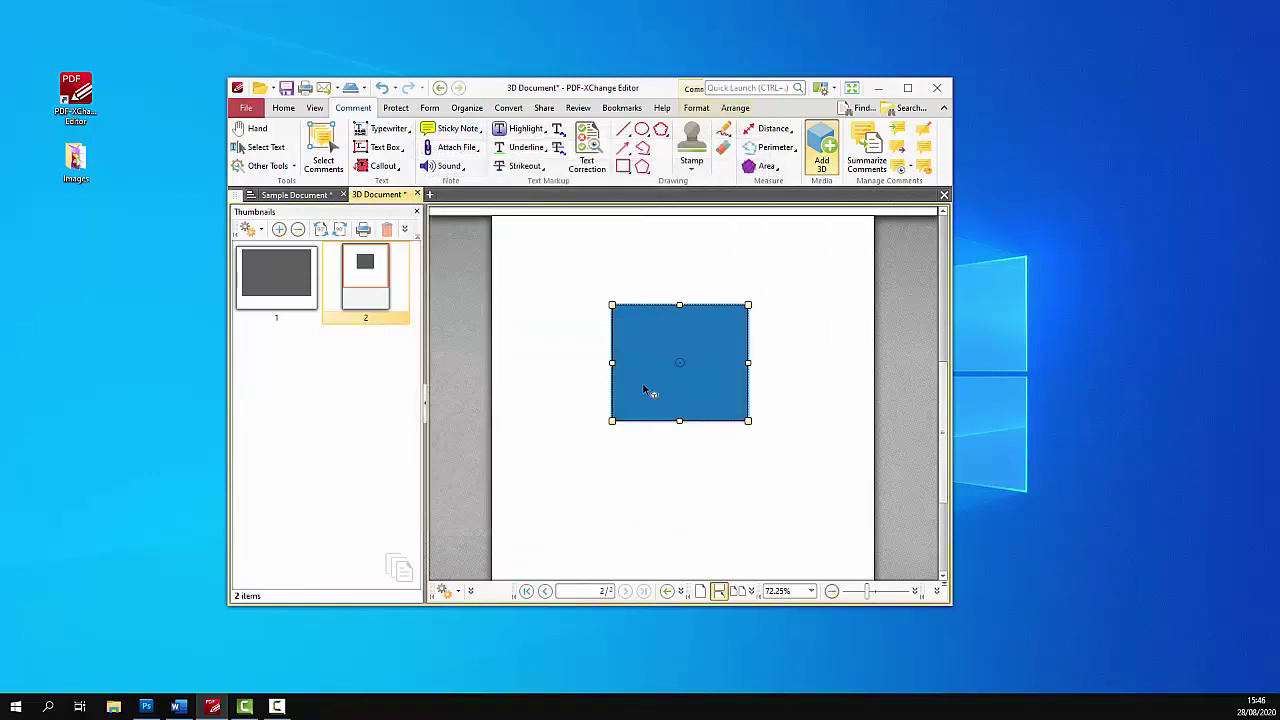
pyautogui.scroll(-3, 731, 380)
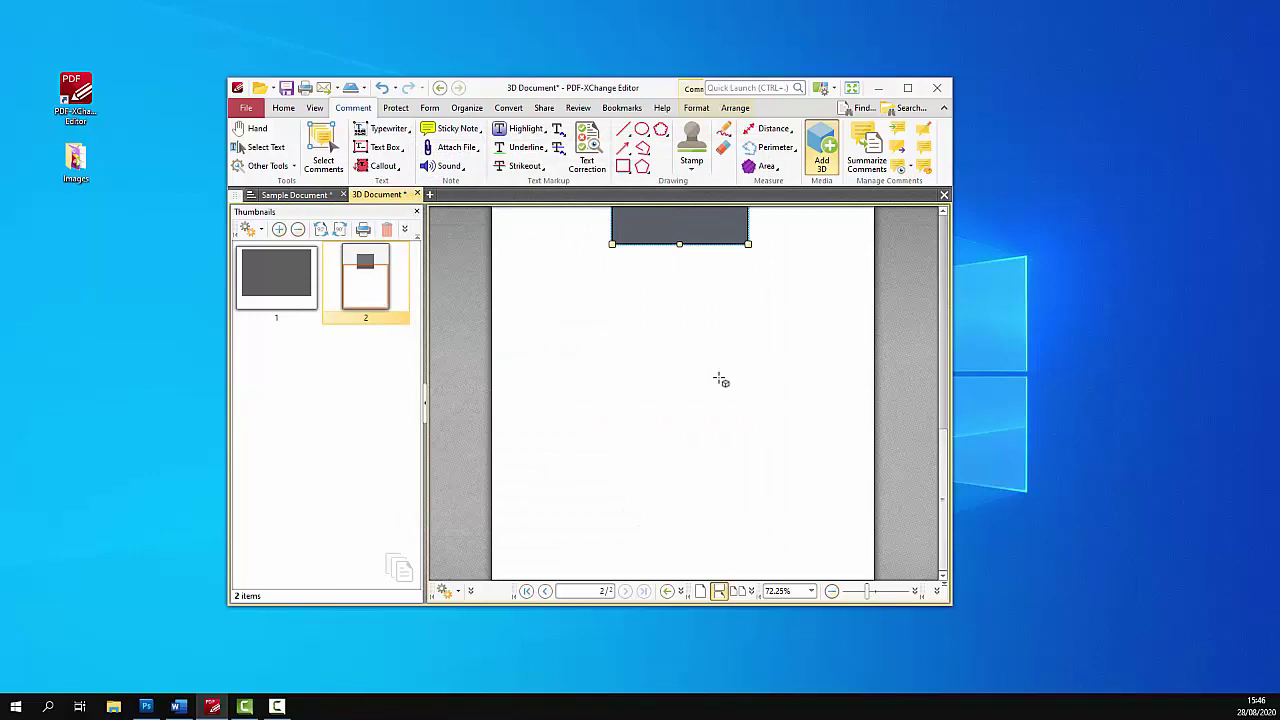
pyautogui.scroll(3, 721, 380)
# Step: Activate the new 3D annotation's scene and rotate the model to view it from outside
pyautogui.click(676, 307)
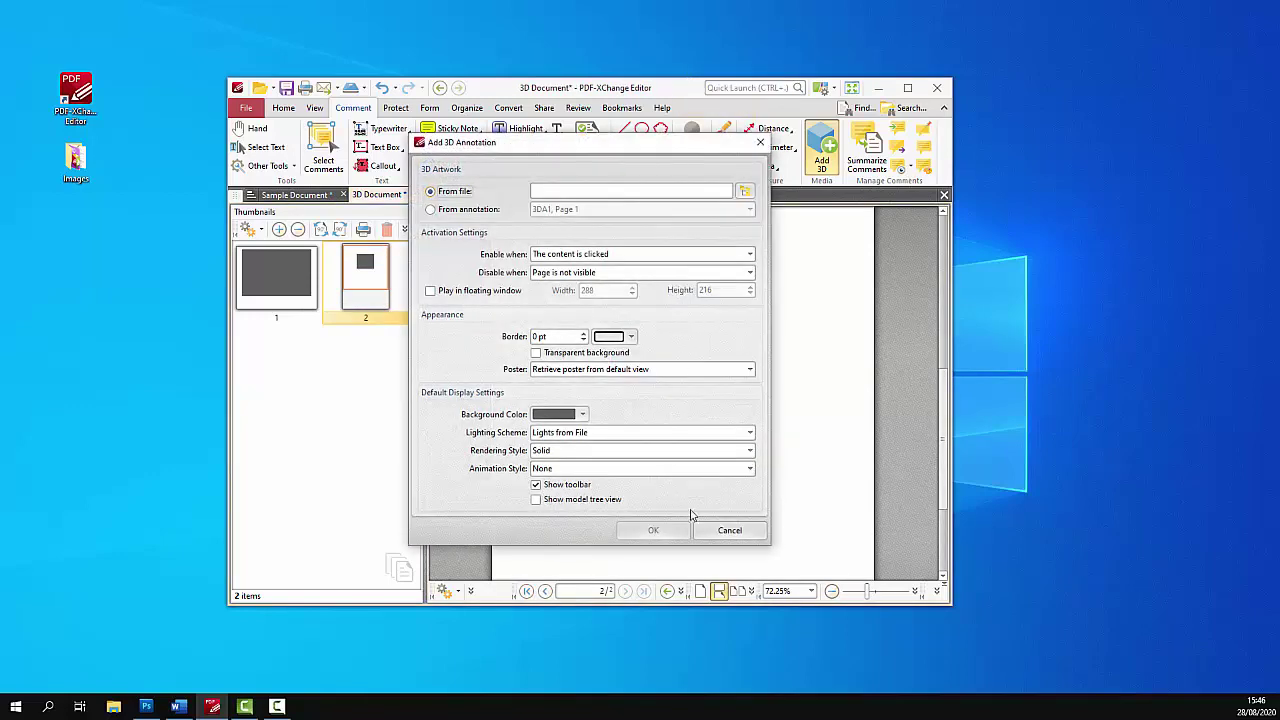
pyautogui.click(722, 534)
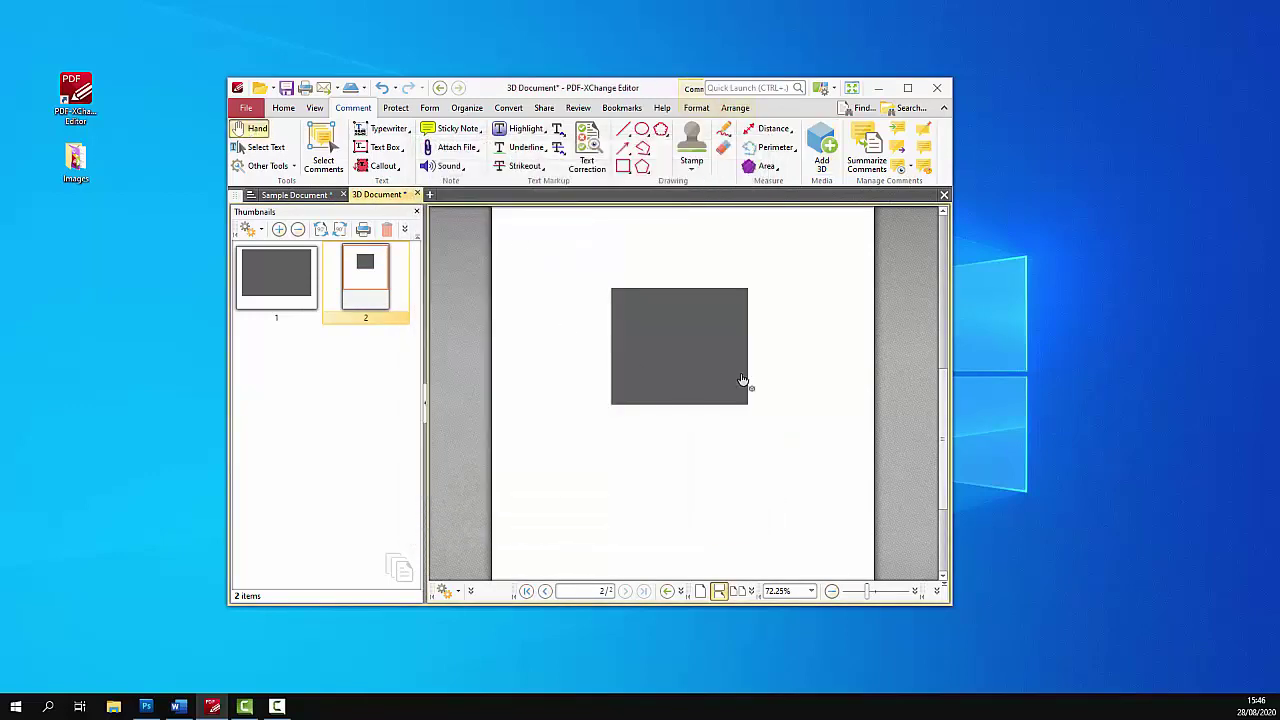
pyautogui.click(683, 360)
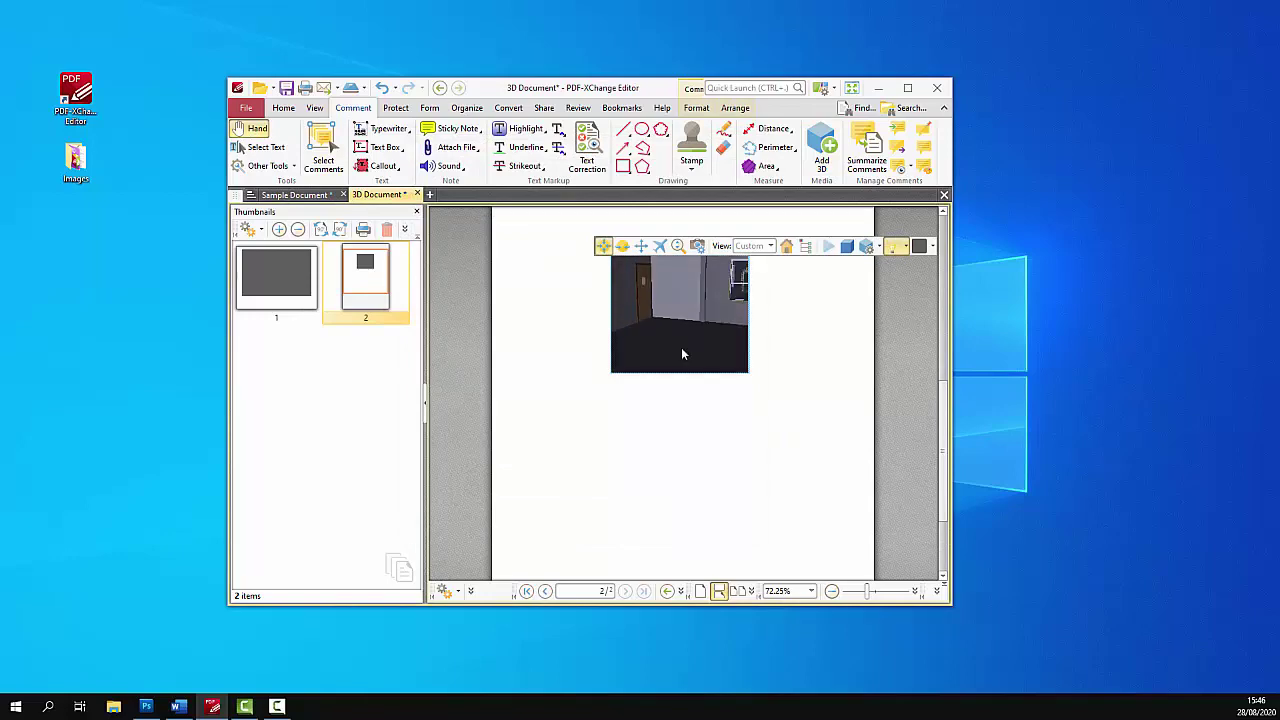
pyautogui.moveTo(683, 354)
pyautogui.mouseDown()
pyautogui.moveTo(743, 308)
pyautogui.moveTo(750, 352)
pyautogui.mouseUp()
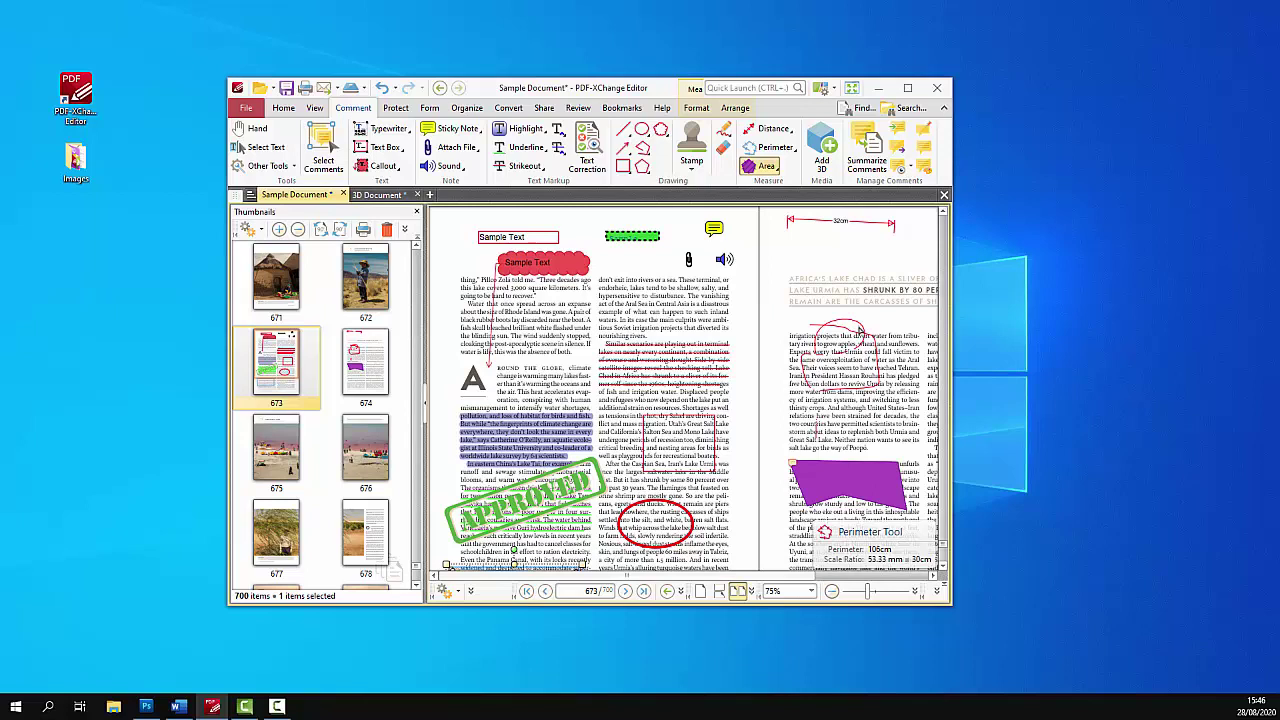
# Step: Open the Comment Styles Palette, enlarge it and move it clear of the page
pyautogui.click(924, 175)
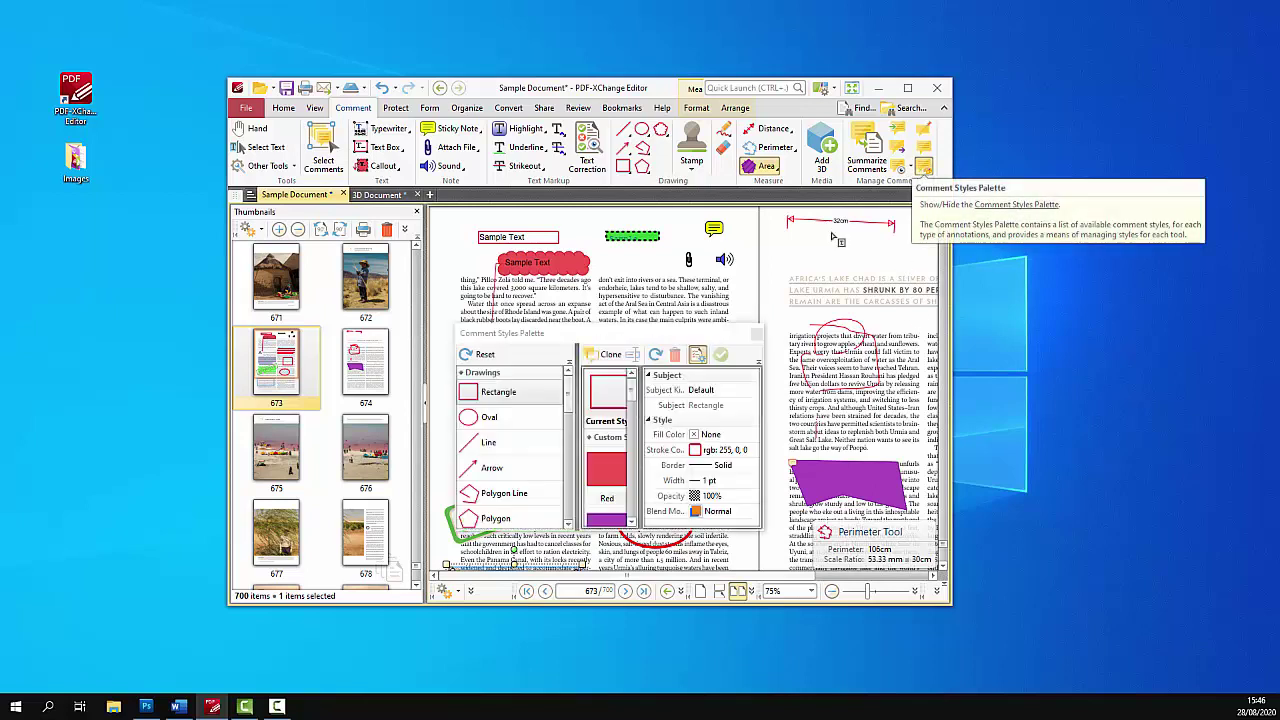
pyautogui.click(566, 335)
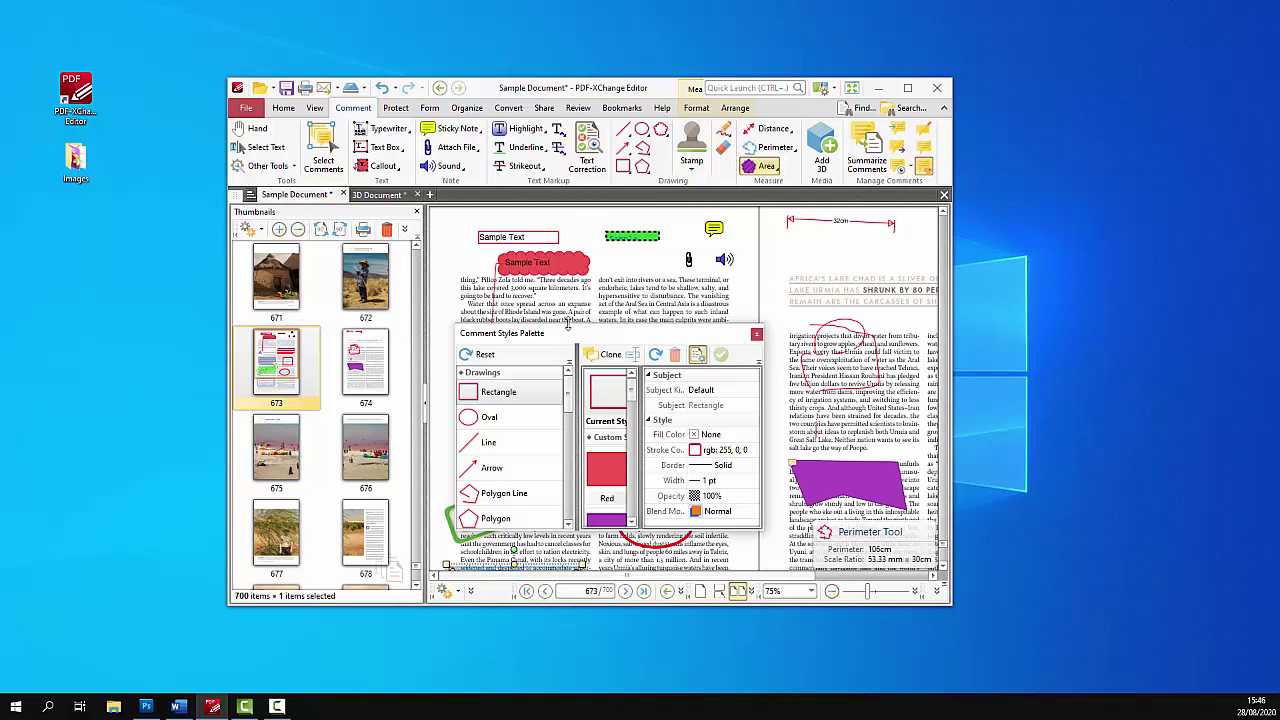
pyautogui.moveTo(567, 327); pyautogui.dragTo(567, 194)
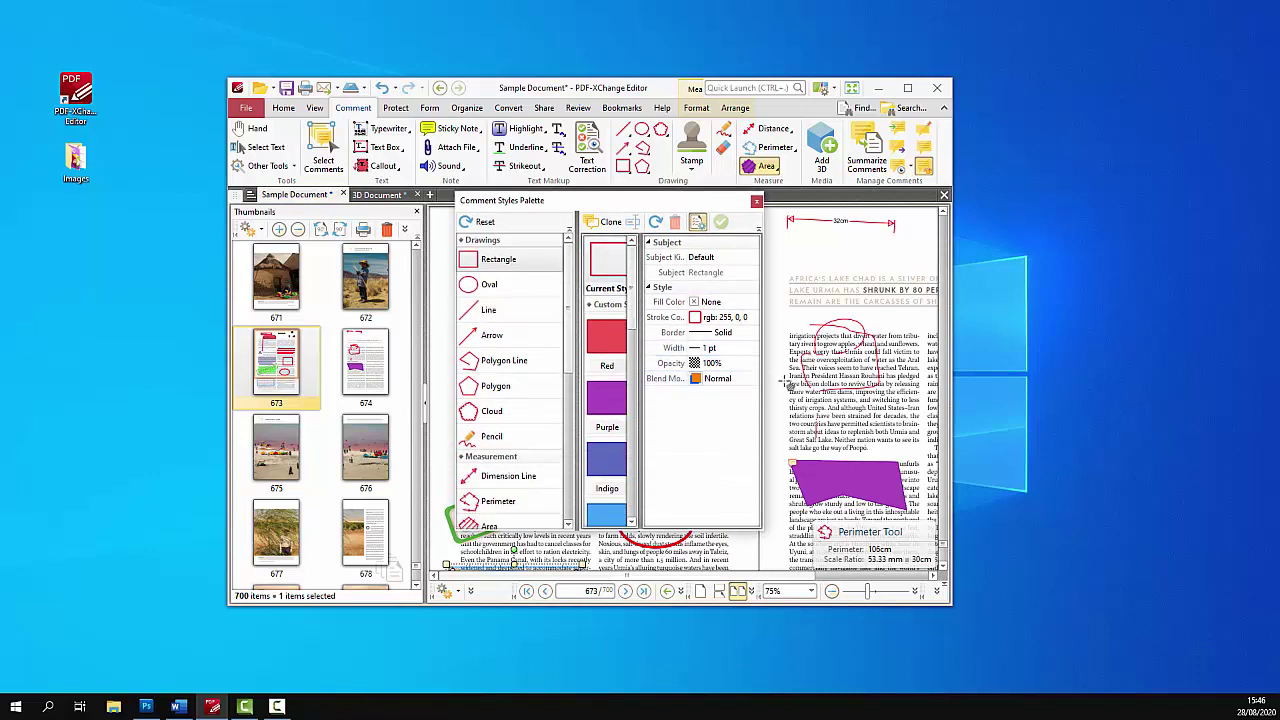
pyautogui.moveTo(778, 378); pyautogui.dragTo(946, 378)
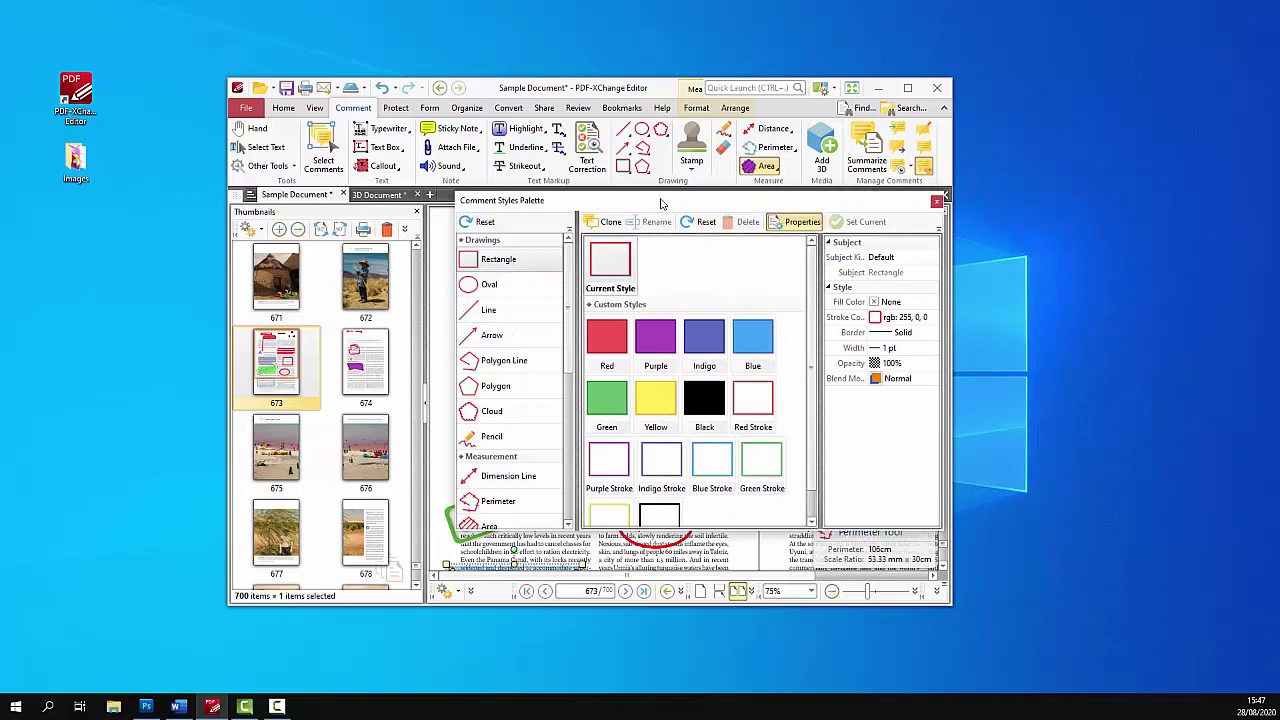
pyautogui.moveTo(663, 201); pyautogui.dragTo(540, 201)
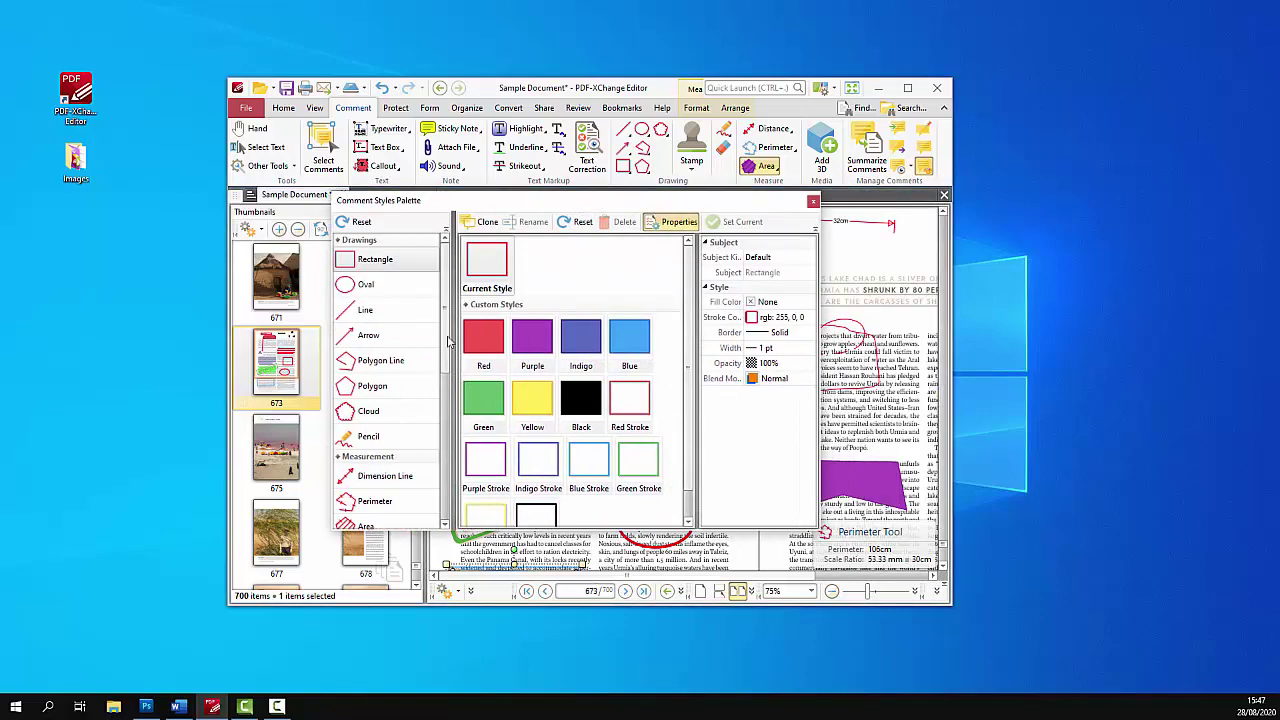
# Step: Browse the Oval, Arrow, Polygon and Area measurement styles
pyautogui.click(366, 284)
pyautogui.click(368, 335)
pyautogui.click(376, 380)
pyautogui.scroll(-3, 380, 376)
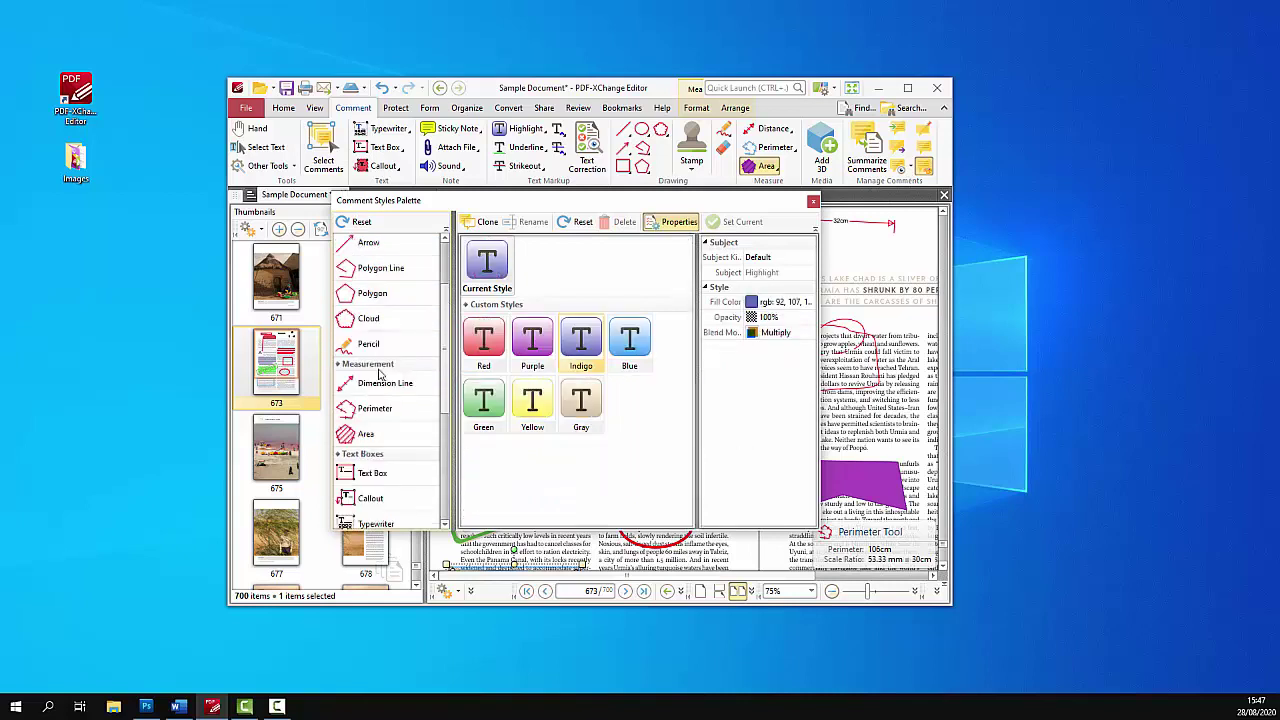
pyautogui.scroll(-1, 380, 374)
pyautogui.click(379, 370)
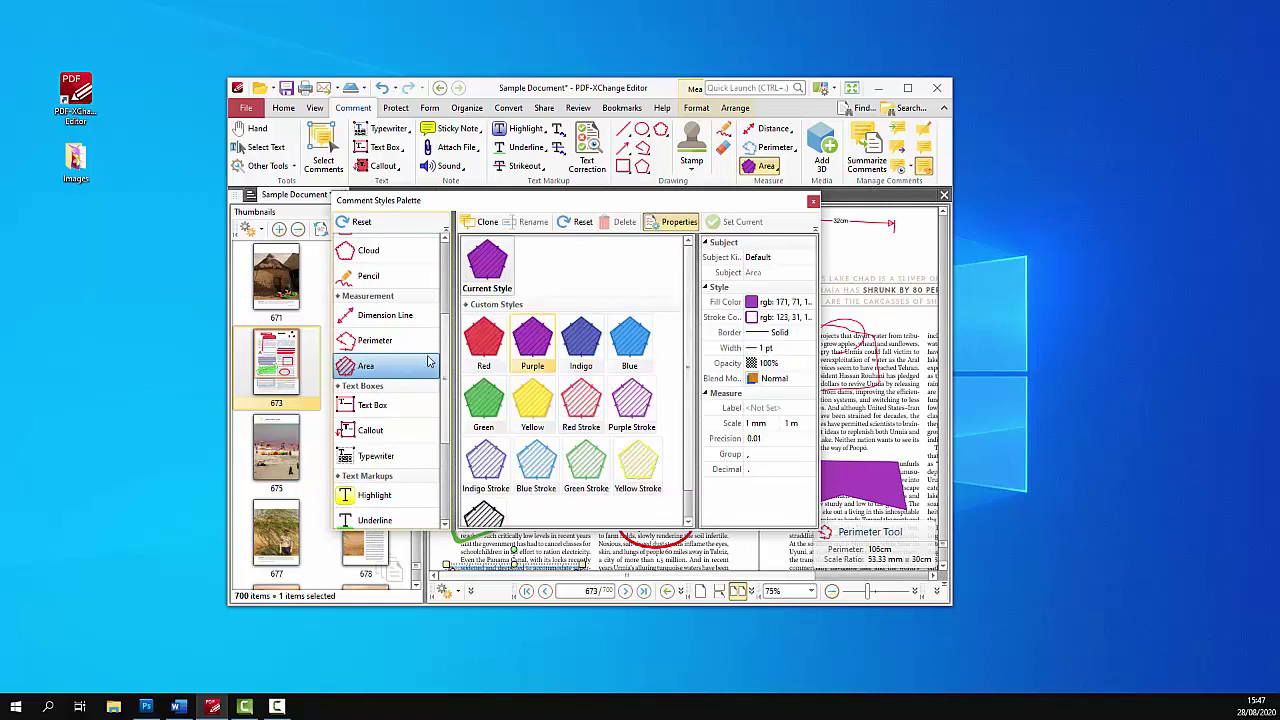
# Step: Reset the Area measurement styles to their defaults and close the palette
pyautogui.click(477, 266)
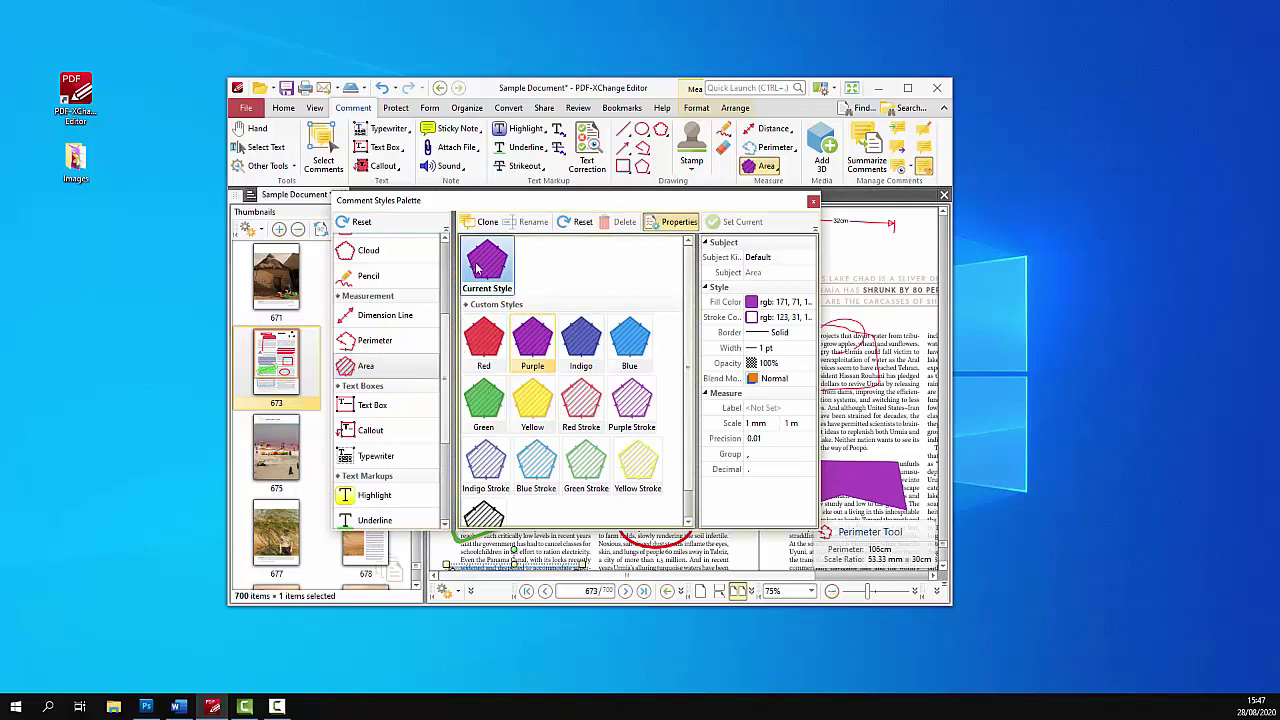
pyautogui.click(578, 222)
pyautogui.click(813, 201)
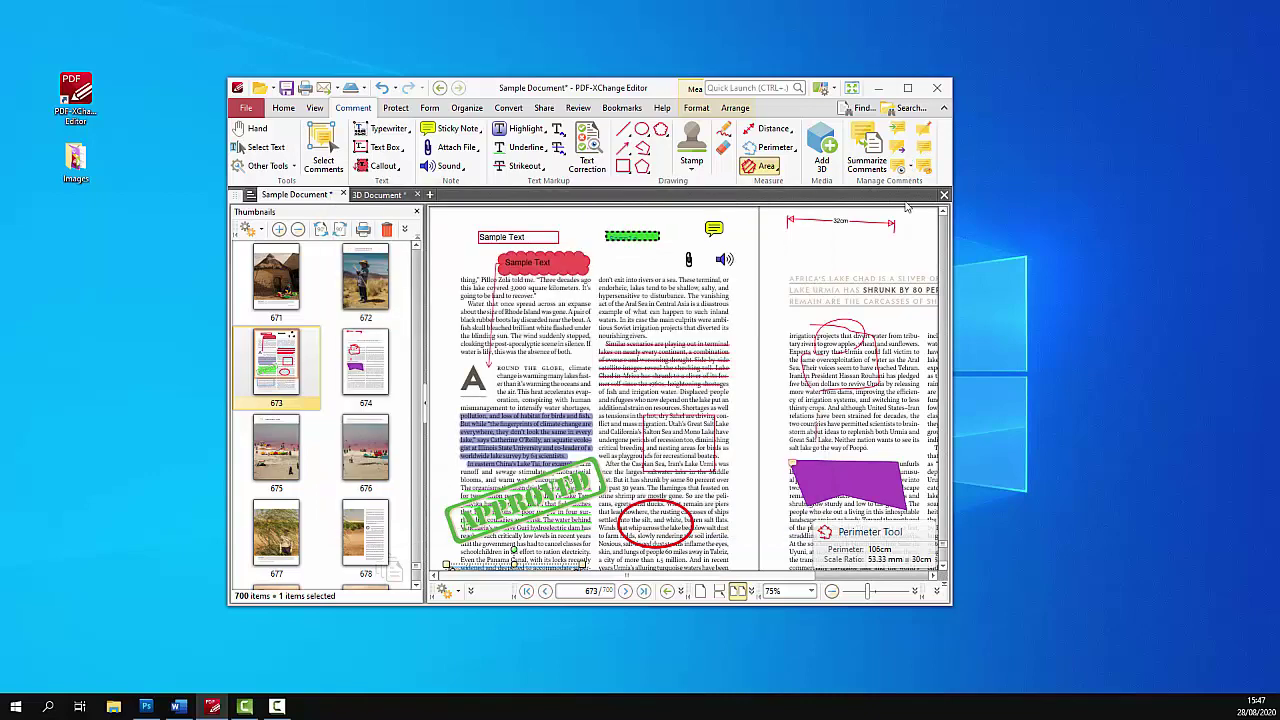
# Step: Show the Comments list and expand the comments on Page 673
pyautogui.click(924, 149)
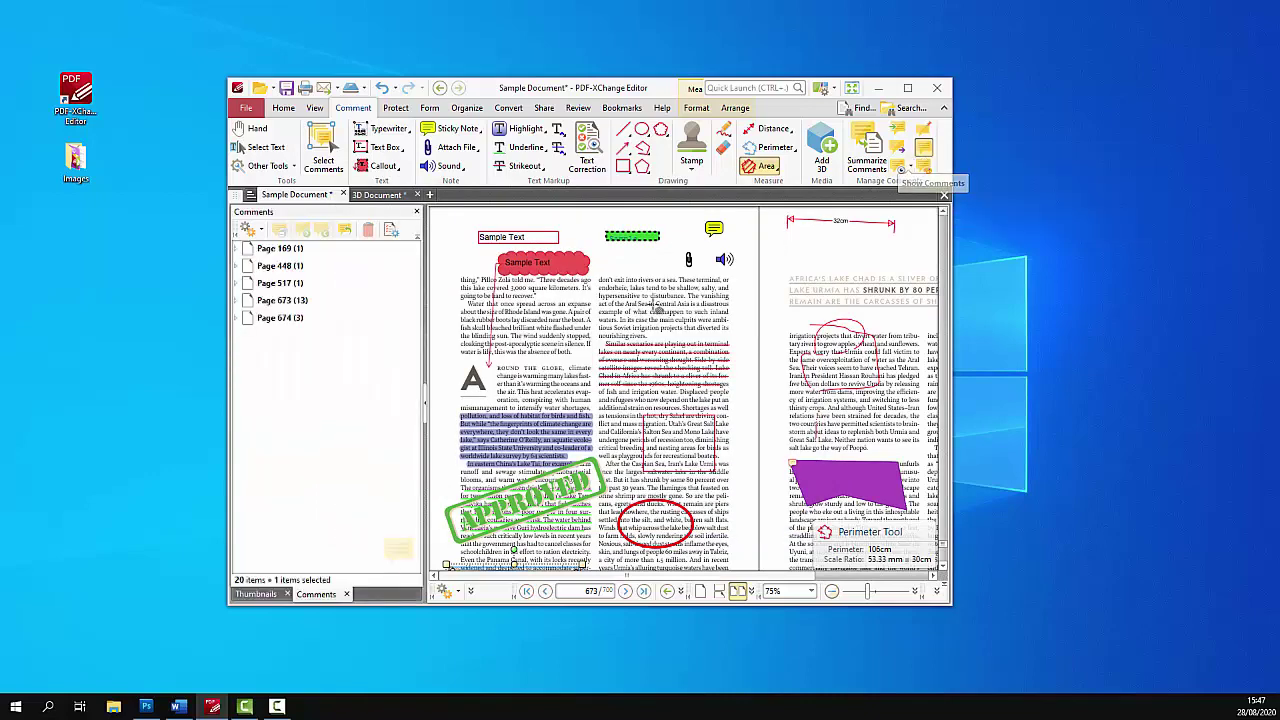
pyautogui.click(240, 301)
pyautogui.scroll(-3, 340, 352)
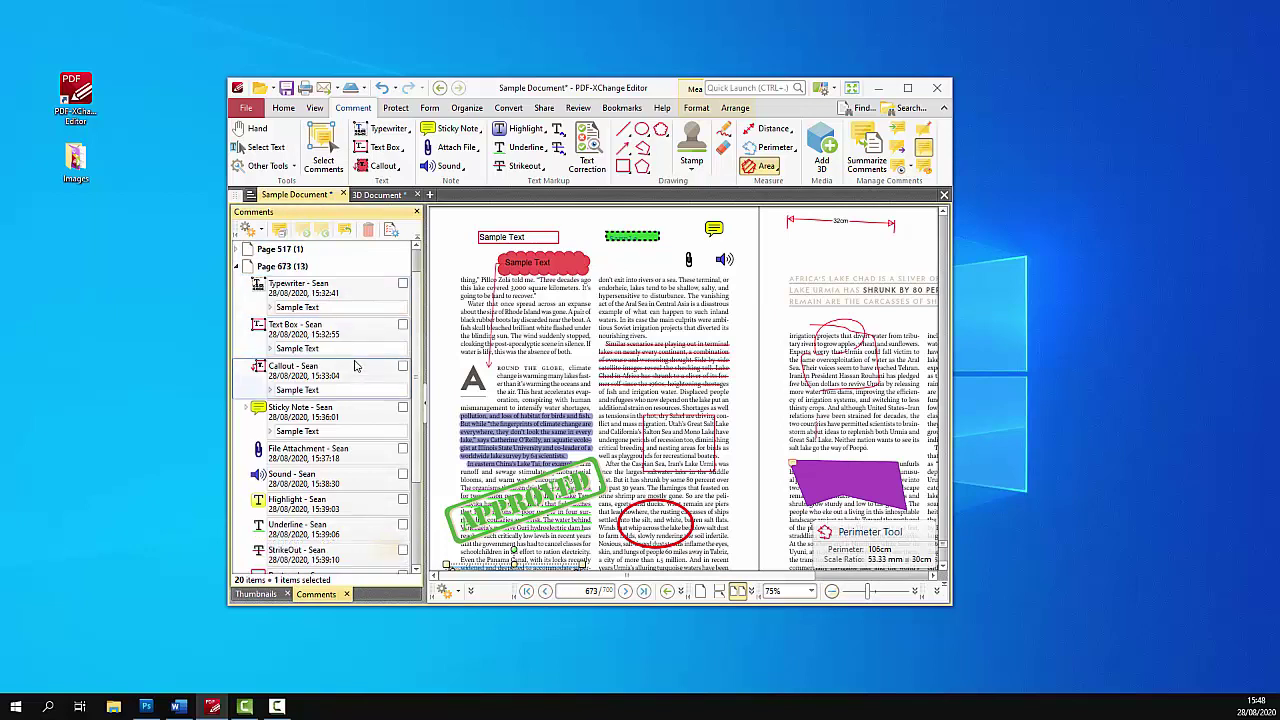
# Step: Tick the File Attachment, StrikeOut, Rectangle and Oval comments as reviewed
pyautogui.click(402, 321)
pyautogui.click(402, 371)
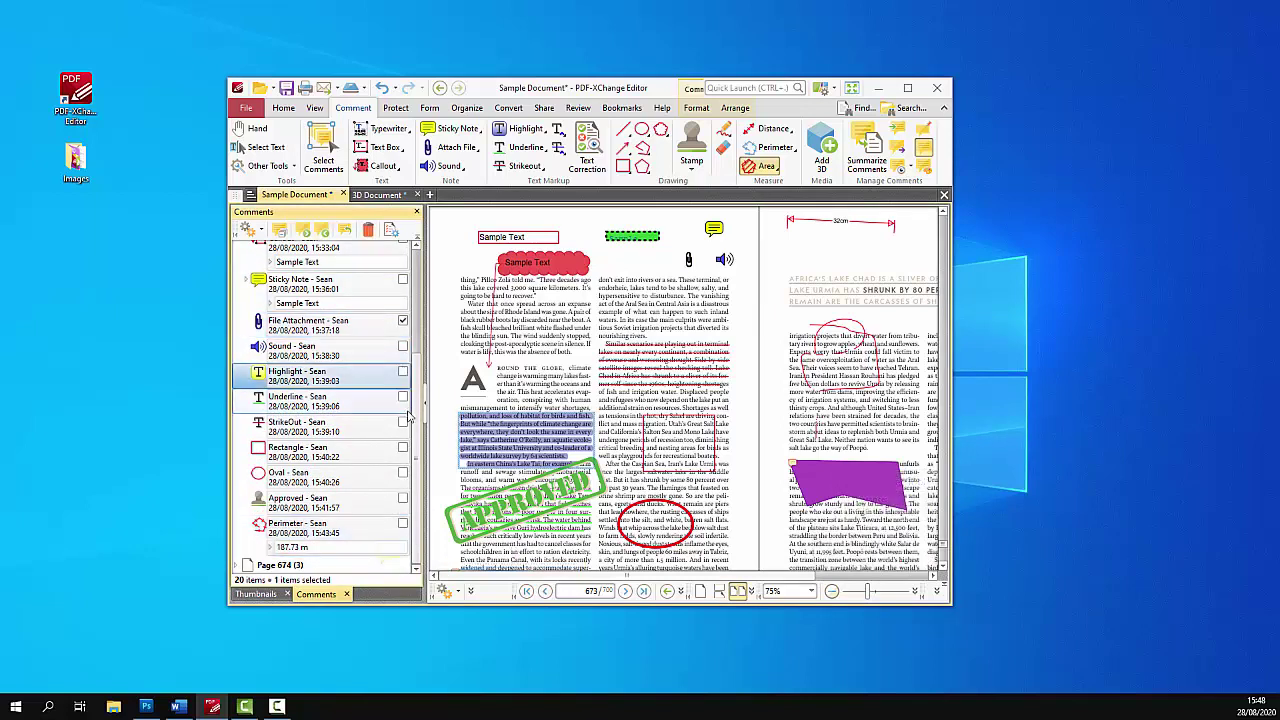
pyautogui.click(402, 421)
pyautogui.click(402, 447)
pyautogui.click(402, 472)
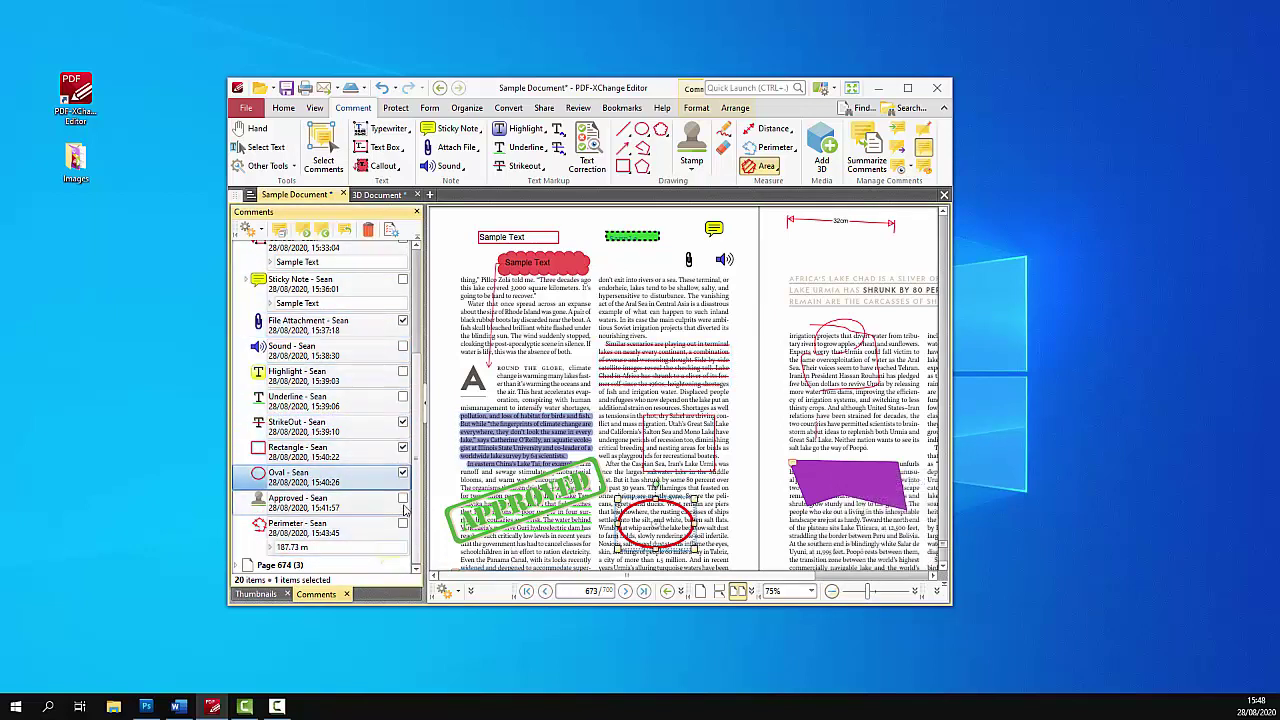